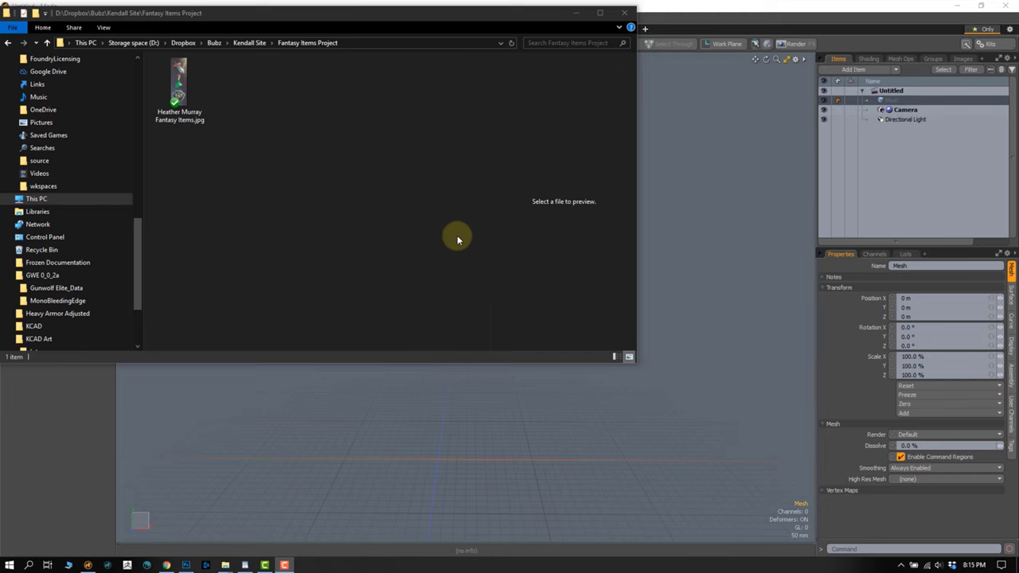
- Preview the fantasy items JPG in Photos, then drag it into the Modo viewport as a backdrop
double_click(182, 86)
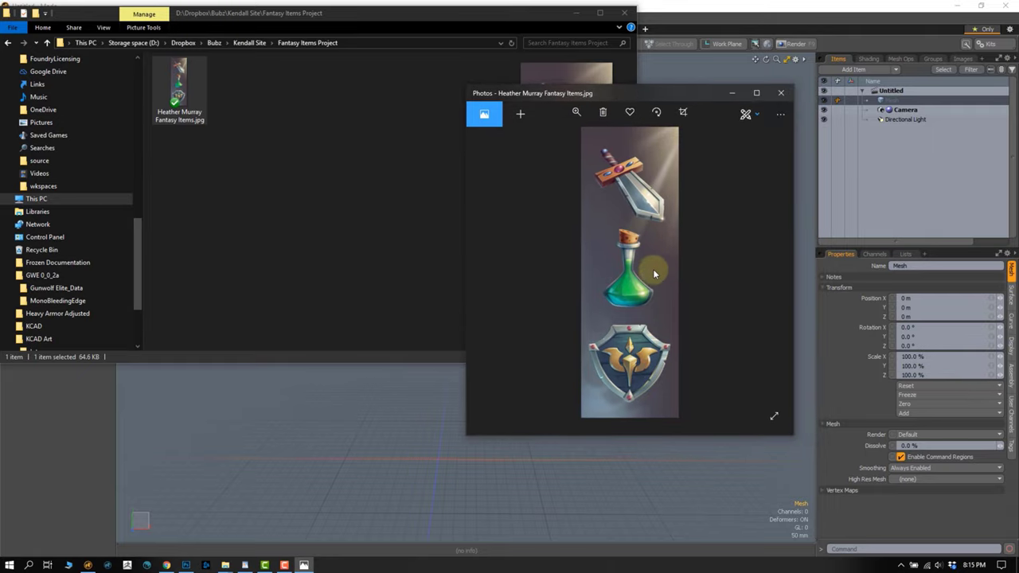
left_click(771, 95)
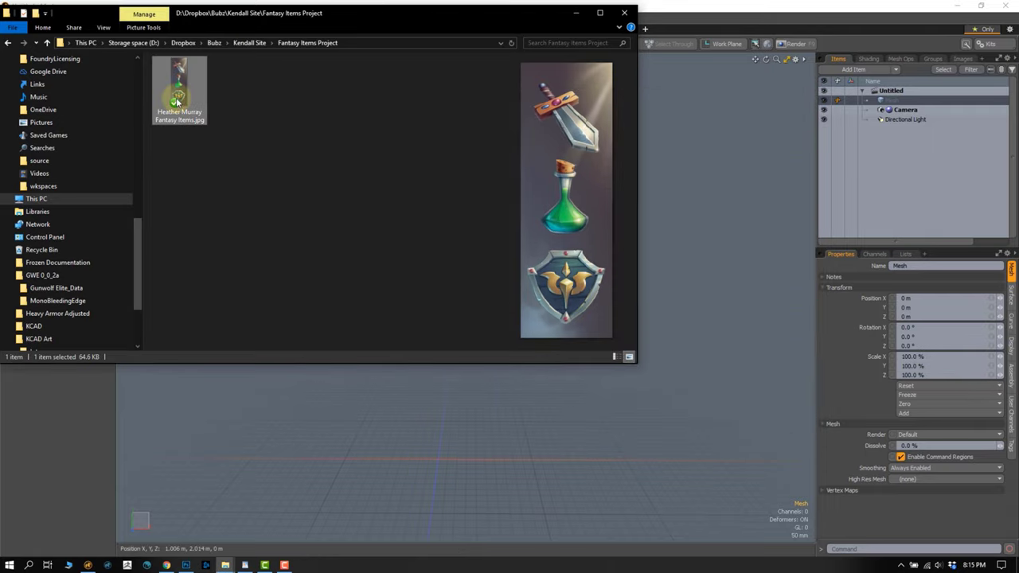
left_click_drag(709, 326, 702, 316)
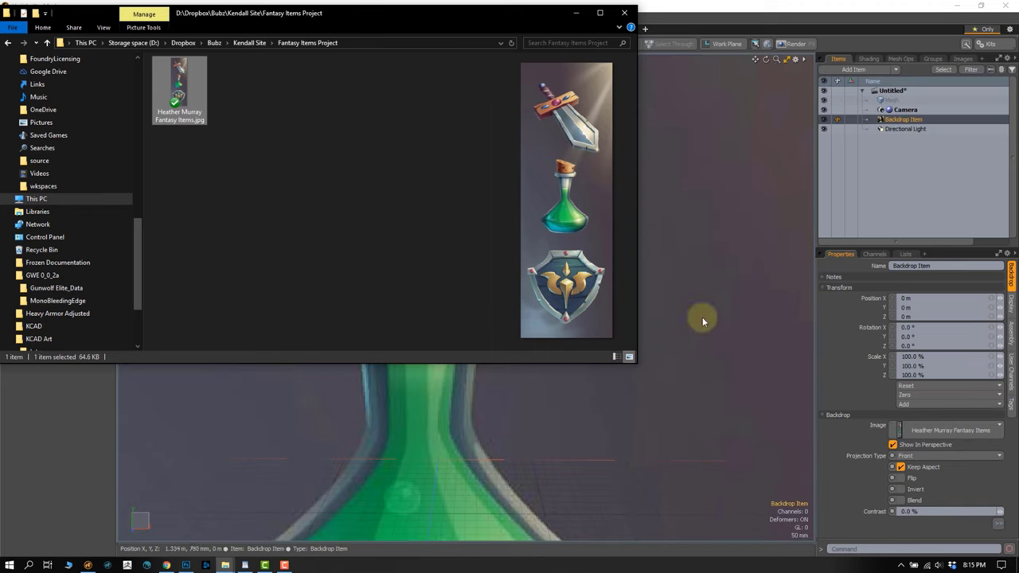
- Back in Modo's item mode, scale the fantasy items backdrop down to about 10.5%
left_click(624, 12)
scroll(533, 302, "down", 3)
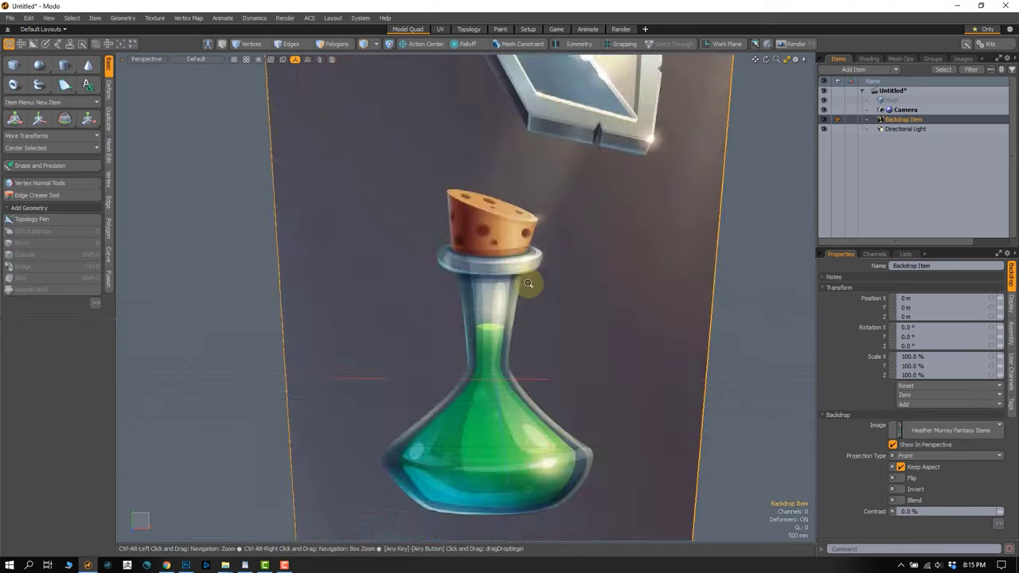
scroll(527, 292, "down", 3)
left_click(9, 43)
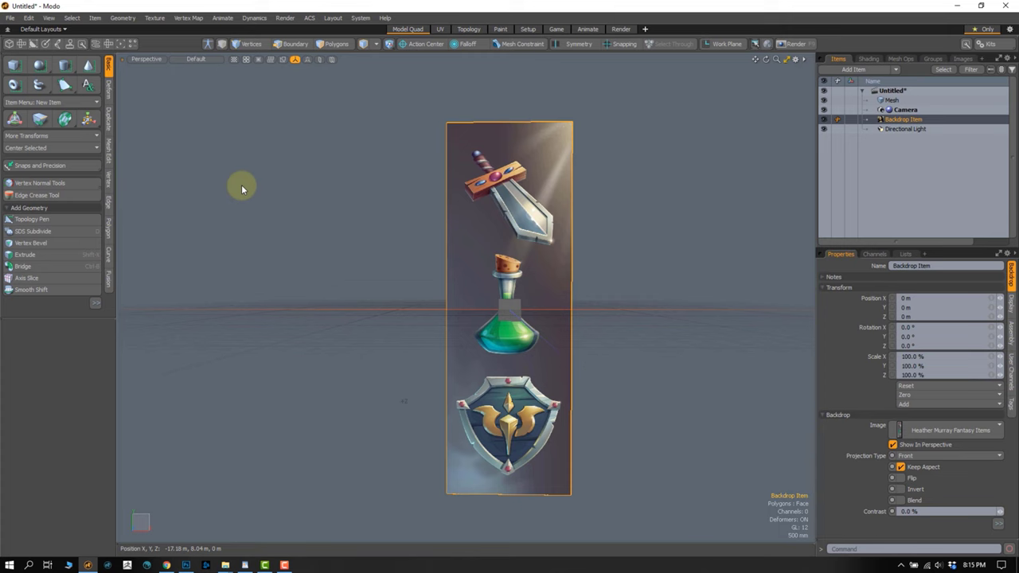
left_click_drag(468, 304, 495, 299, "alt")
scroll(495, 299, "up", 5)
scroll(494, 279, "down", 1)
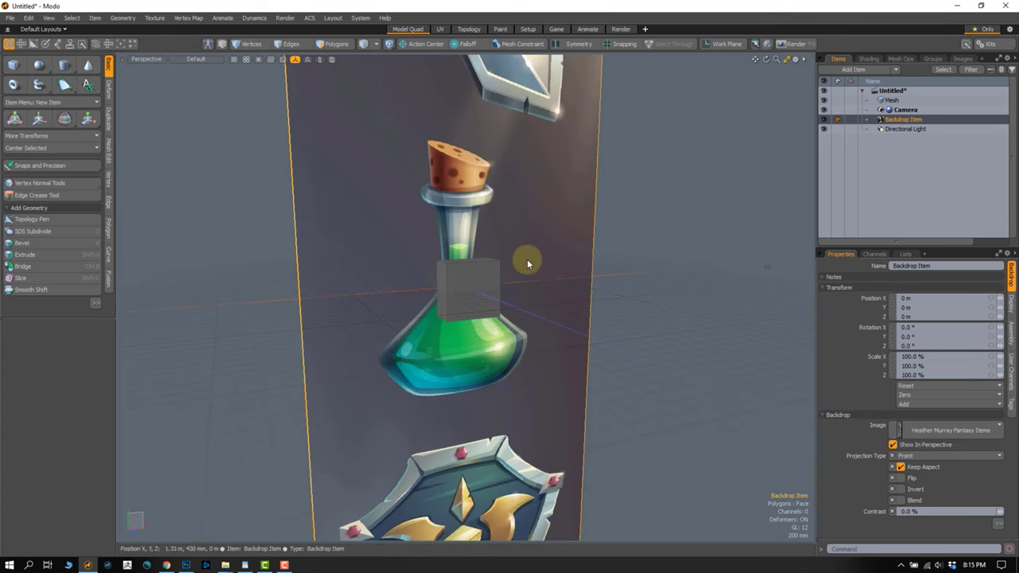
key("r")
left_click_drag(464, 289, 380, 366)
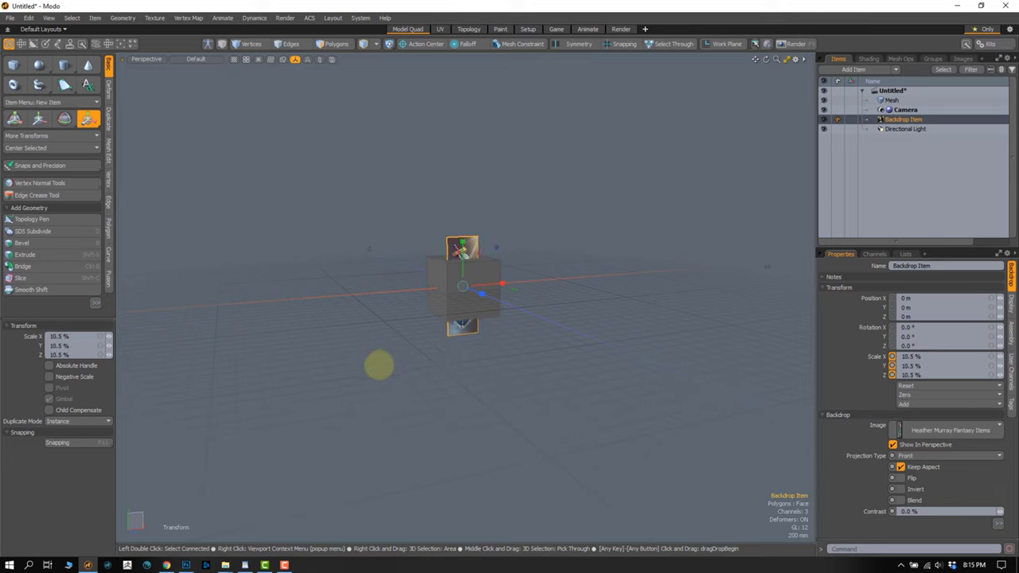
key("space")
- Deselect the backdrop and select all of the cube's polygons
left_click(546, 311)
scroll(489, 318, "up", 3)
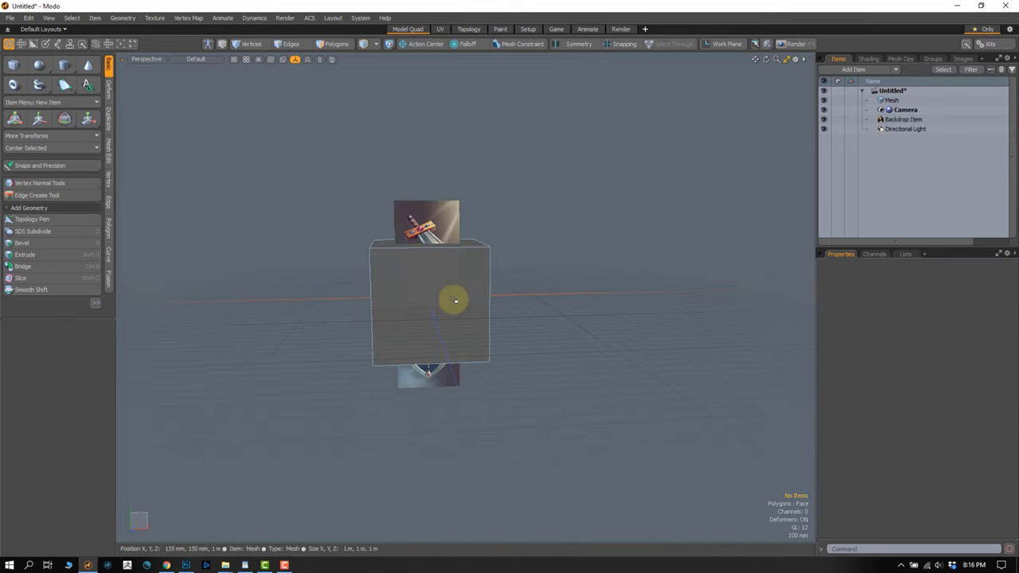
key("3")
double_click(485, 287)
- Hide the cube and switch to the Front view
key("Delete")
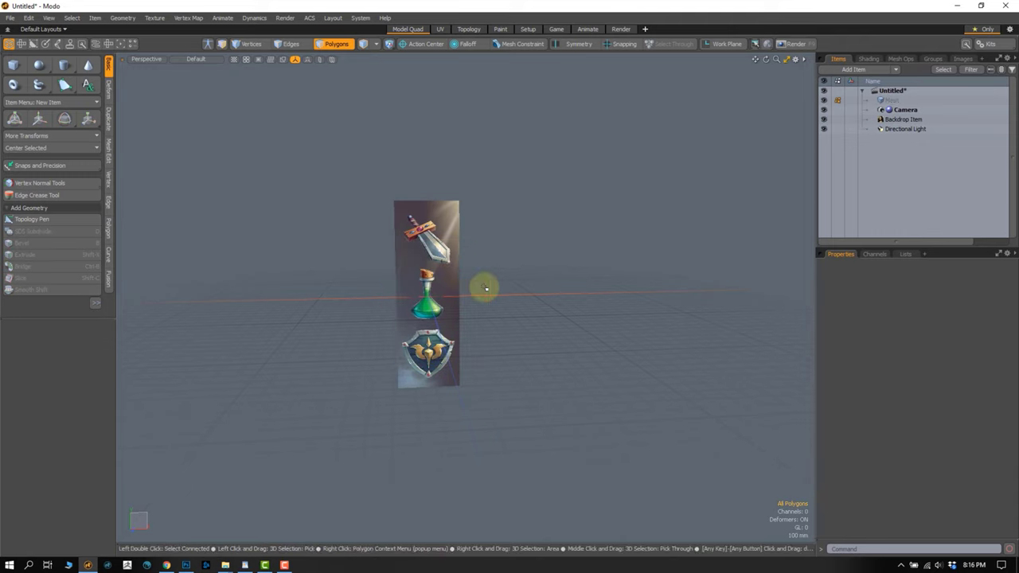
scroll(451, 359, "up", 2)
key("ctrl+space")
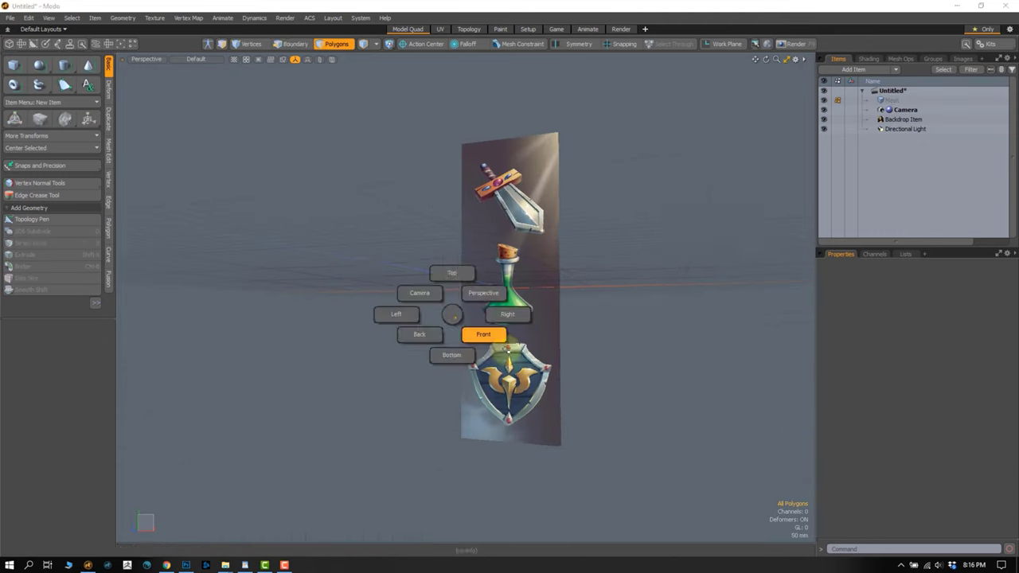
left_click(482, 334)
- Raise the backdrop to about Y 195 mm so the potion base meets the ground line
left_click(489, 283)
scroll(462, 288, "down", 2)
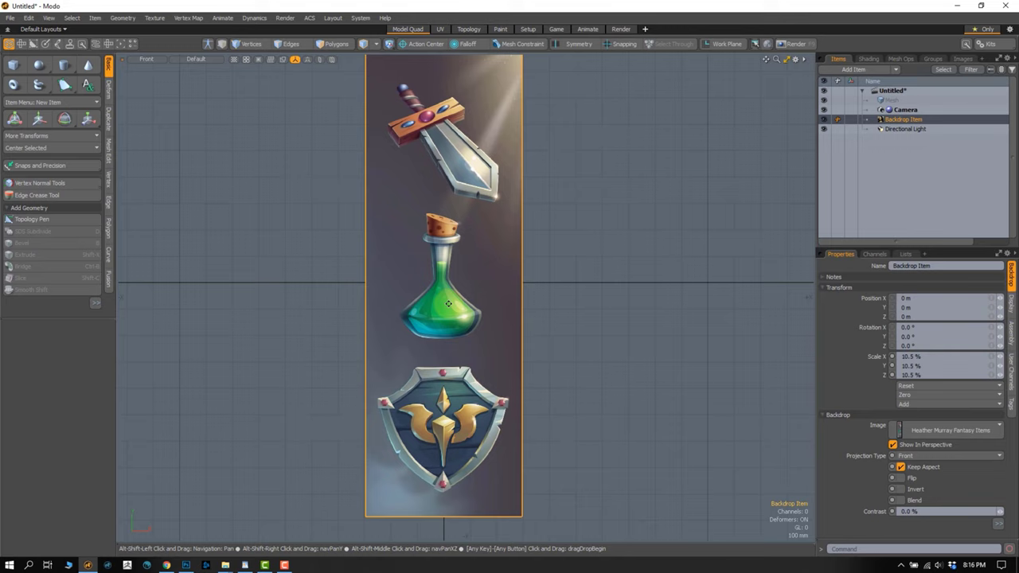
key("w")
left_click_drag(448, 283, 446, 230)
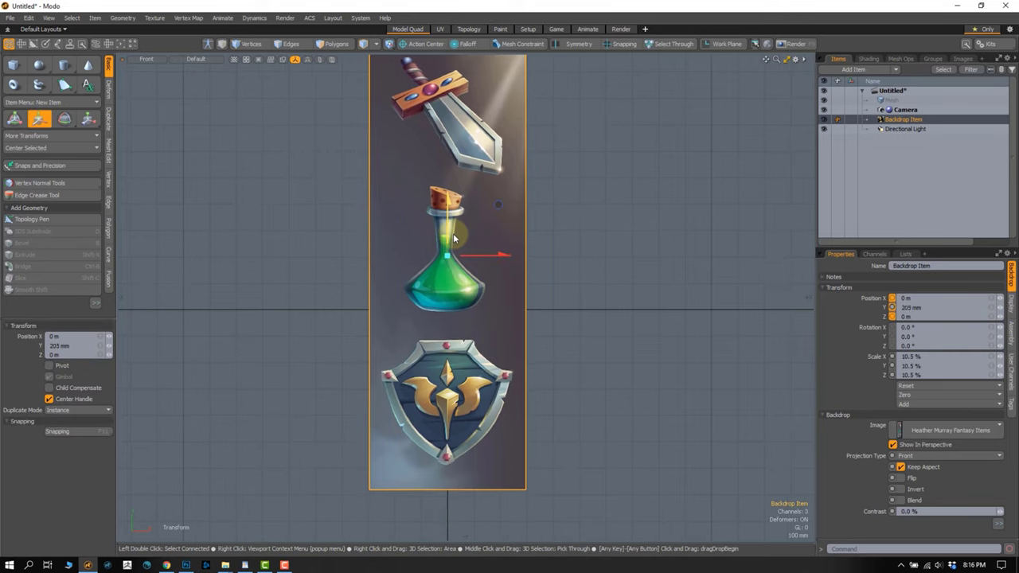
key("q")
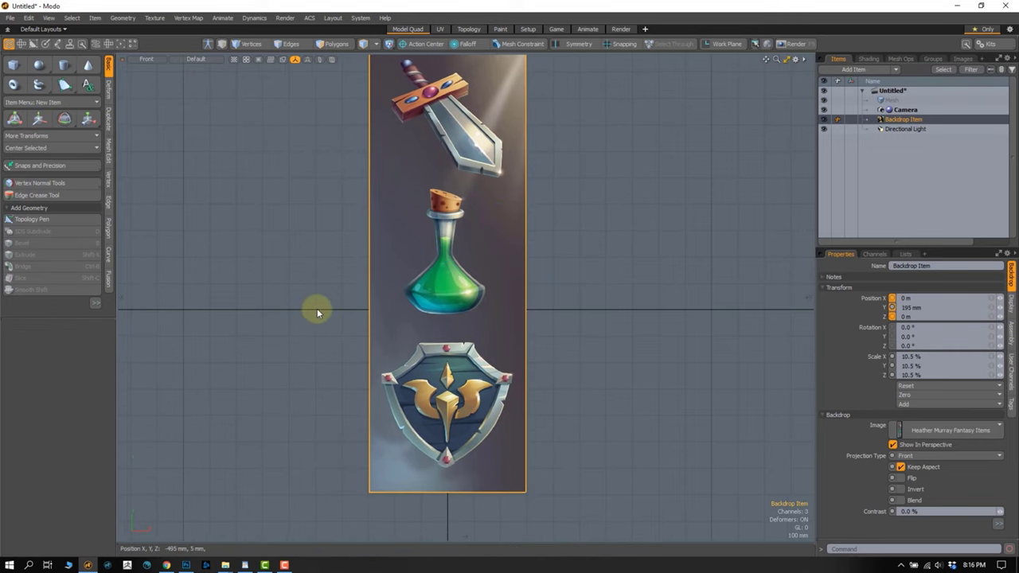
- Reselect the backdrop and return to the Perspective view
left_click_drag(615, 312, 332, 309)
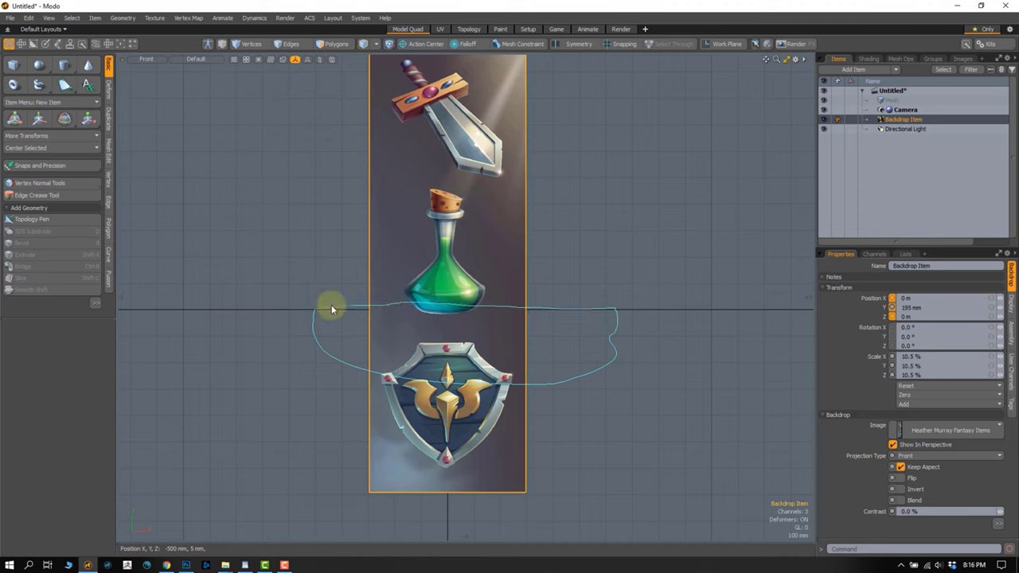
right_click_drag(426, 308, 470, 311)
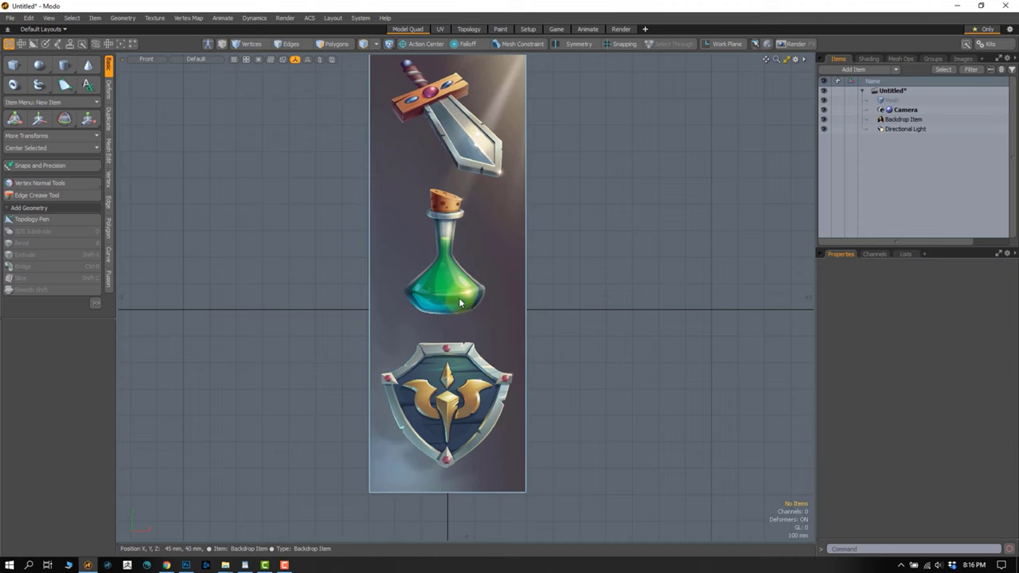
left_click(459, 303)
key("w")
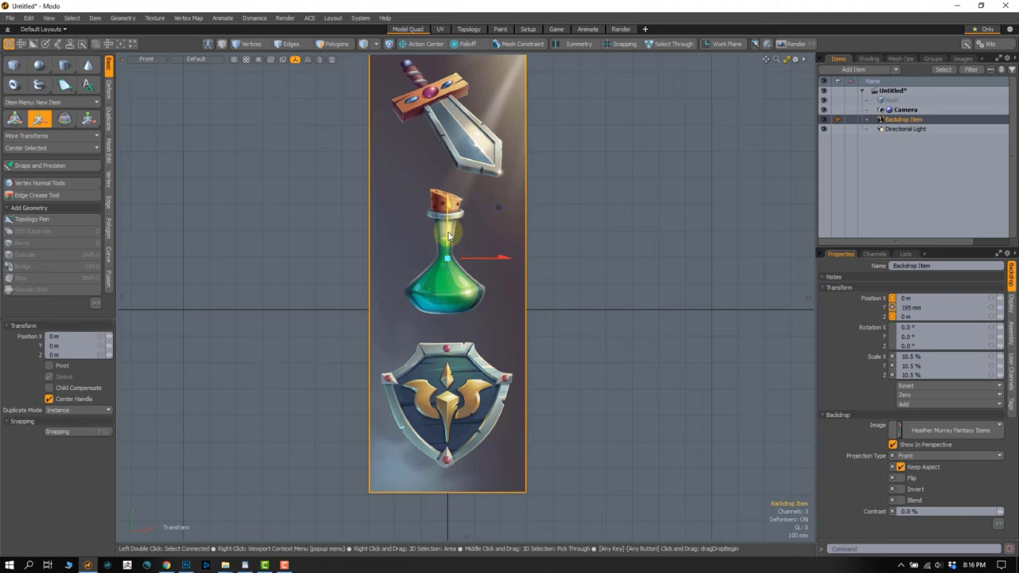
key("ctrl+space")
left_click(521, 293)
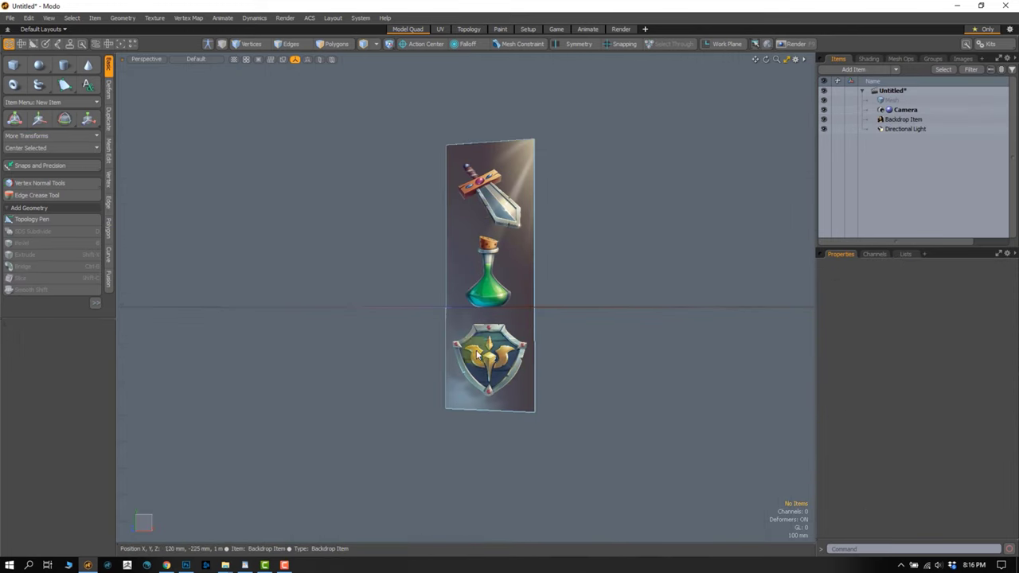
- Select the Backdrop Item and set its Position Y to 210 mm
left_click_drag(478, 354, 475, 257, "alt")
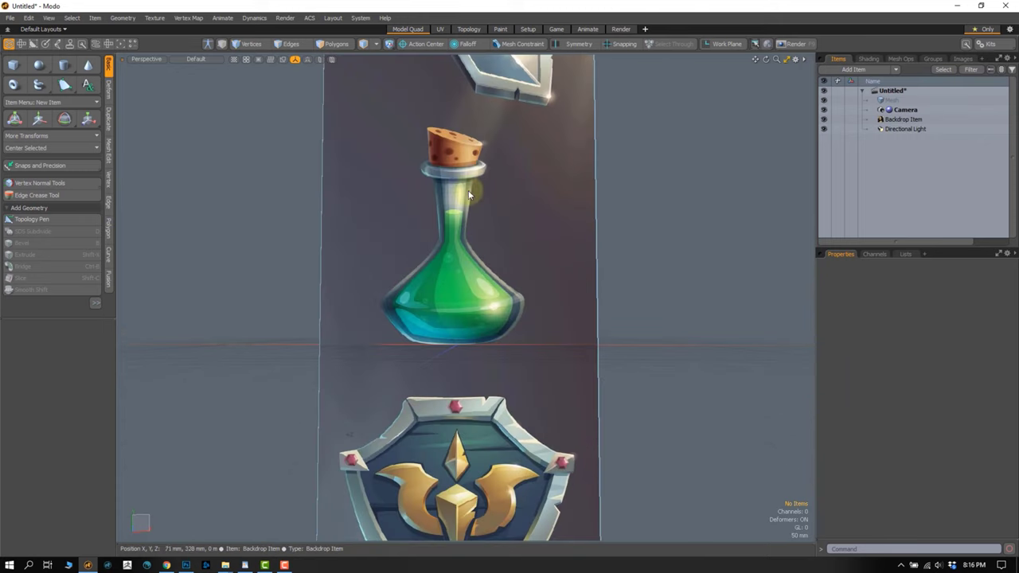
mouse_move(497, 183)
left_mouse_down("ctrl+alt")
mouse_move(481, 231)
mouse_move(411, 256)
left_mouse_up("ctrl+alt")
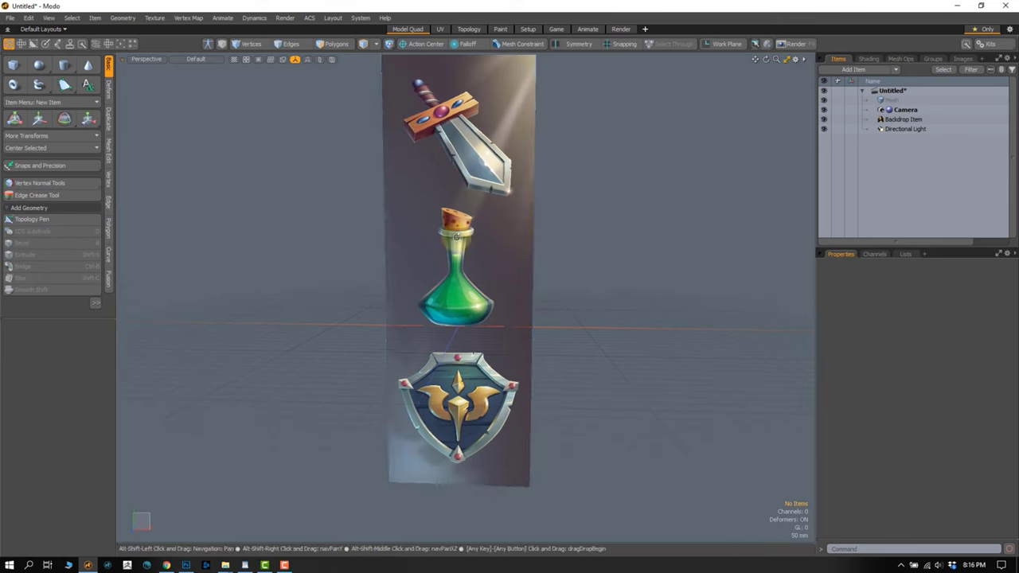
left_click(457, 260)
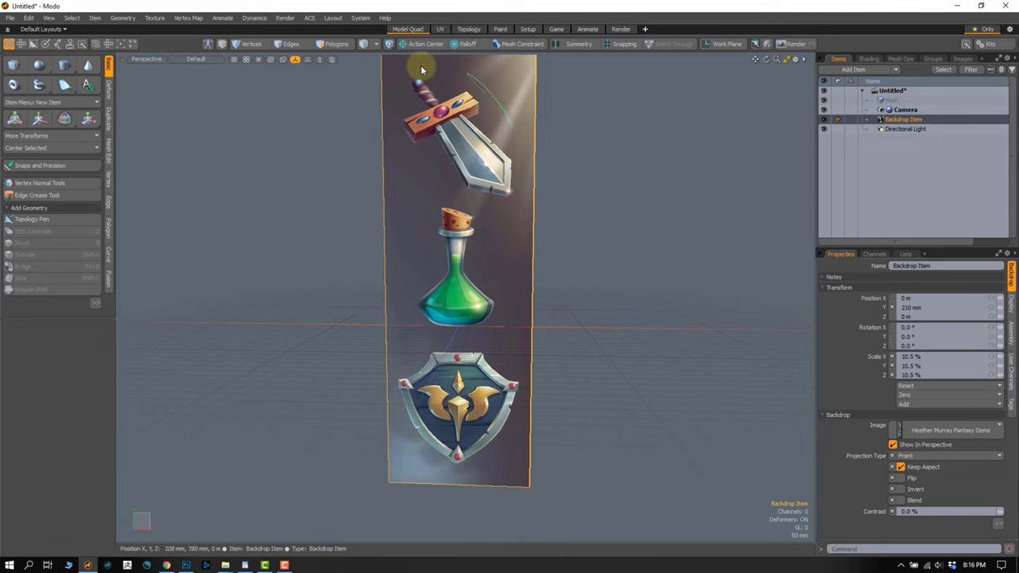
left_click(568, 381)
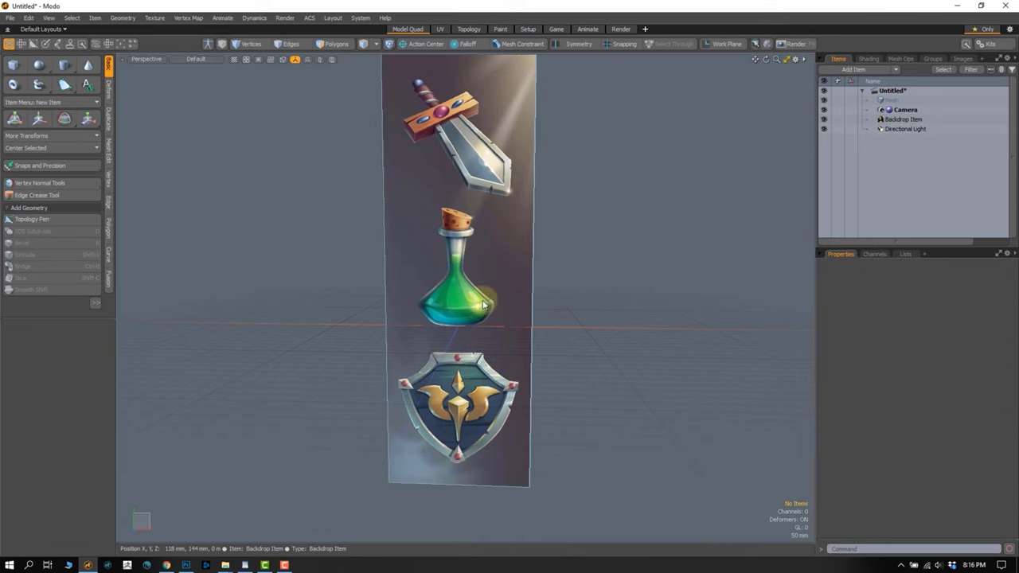
middle_click_drag(484, 329, 468, 395)
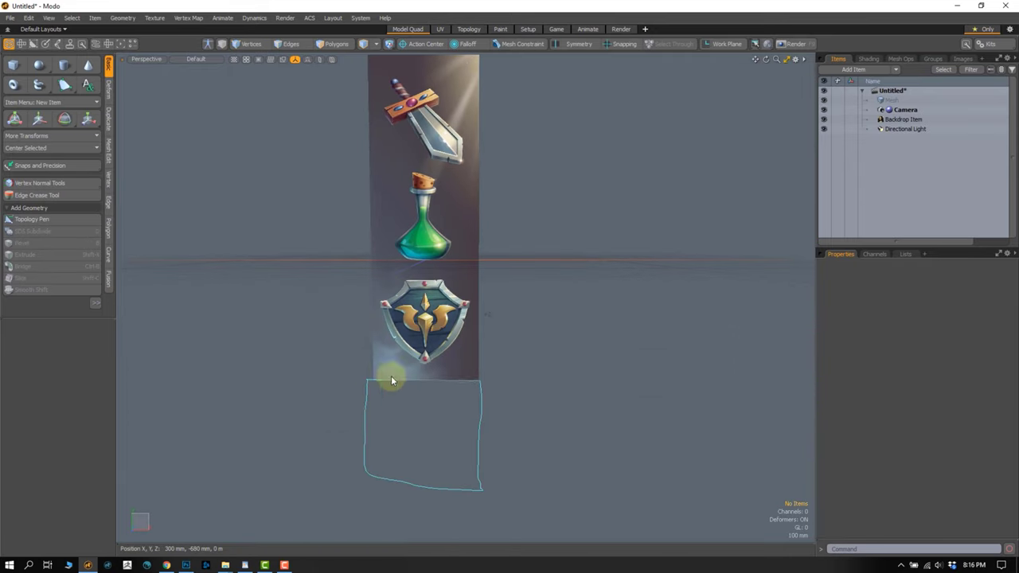
right_click_drag(478, 470, 439, 407)
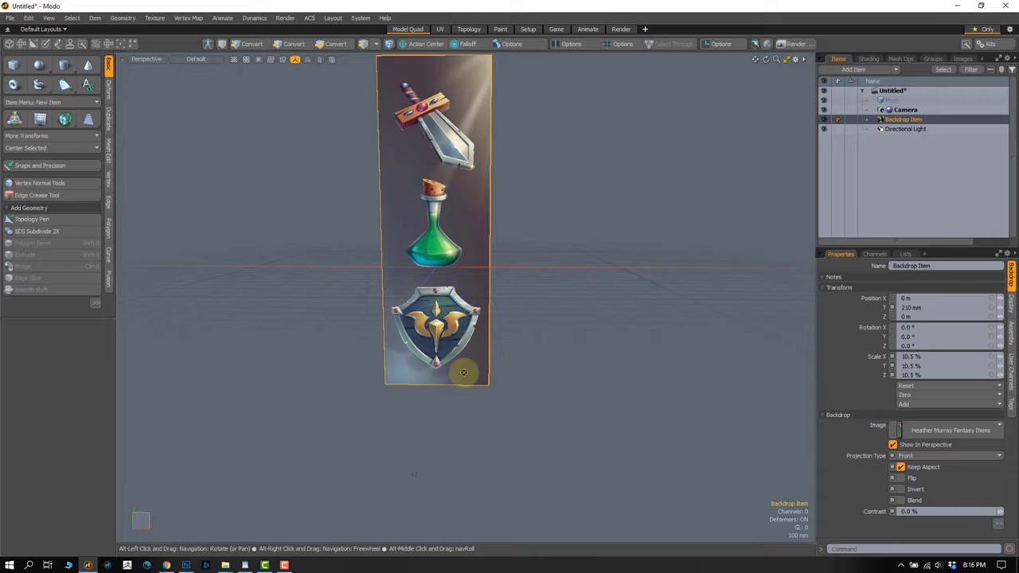
middle_click_drag(439, 407, 529, 334)
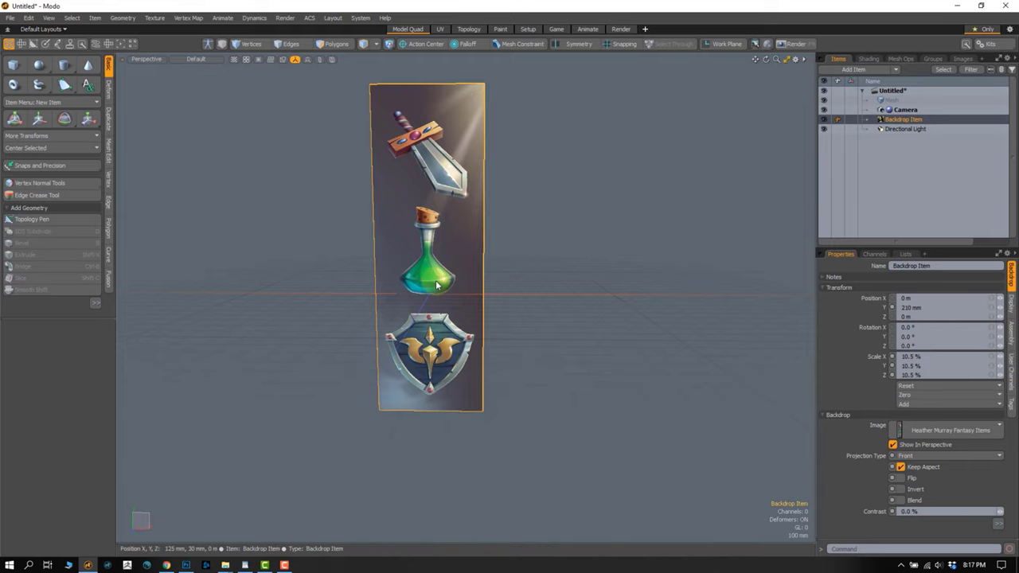
- Frame the view close on the potion bottle for modelling
scroll(380, 262, "up", 2)
mouse_move(380, 262)
left_mouse_down("alt+shift")
mouse_move(411, 252)
mouse_move(416, 284)
mouse_move(433, 216)
left_mouse_up("alt+shift")
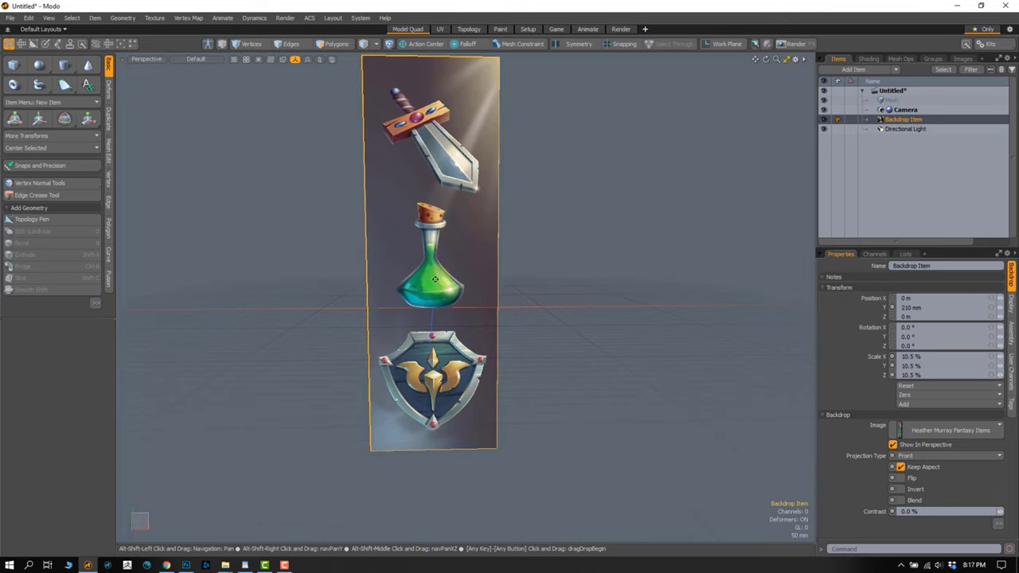
mouse_move(382, 467)
left_mouse_down("ctrl+alt")
mouse_move(383, 443)
mouse_move(358, 433)
left_mouse_up("ctrl+alt")
mouse_move(358, 432)
right_mouse_down()
mouse_move(464, 417)
mouse_move(368, 426)
right_mouse_up()
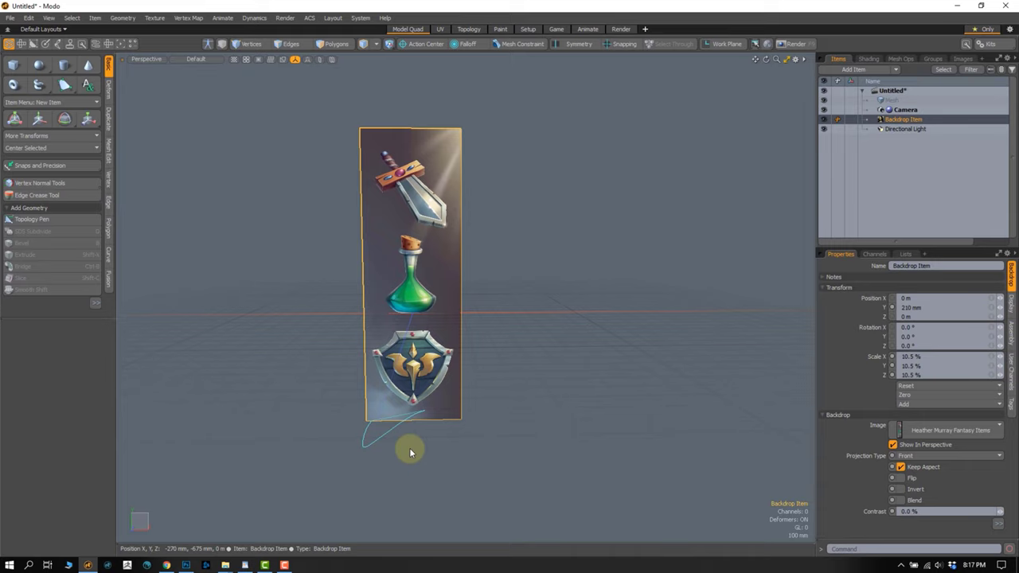
right_click_drag(411, 452, 474, 437)
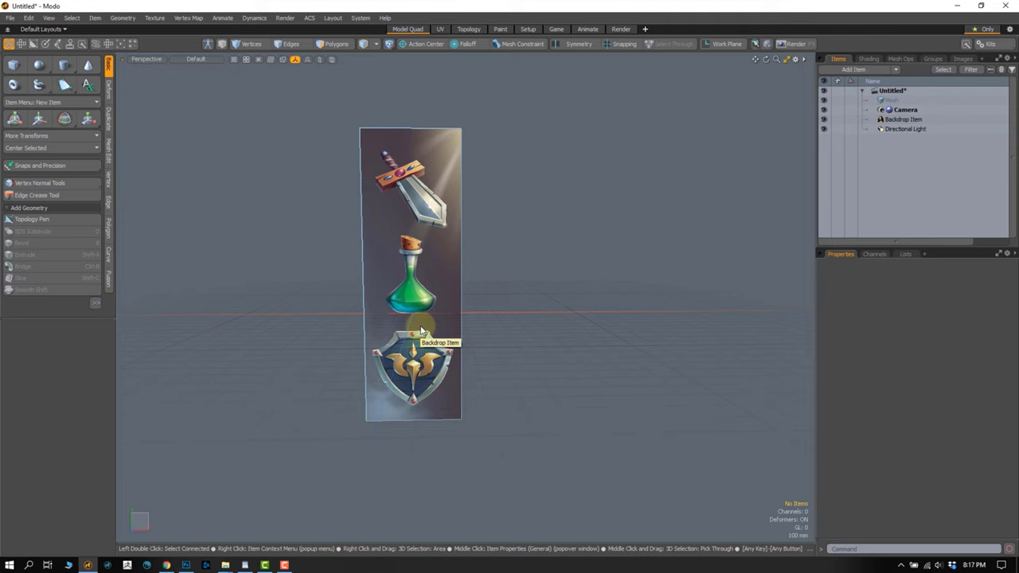
mouse_move(488, 238)
left_mouse_down("ctrl+alt")
mouse_move(424, 271)
mouse_move(478, 311)
left_mouse_up("ctrl+alt")
mouse_move(350, 291)
left_mouse_down("alt")
mouse_move(392, 252)
mouse_move(405, 278)
left_mouse_up("alt")
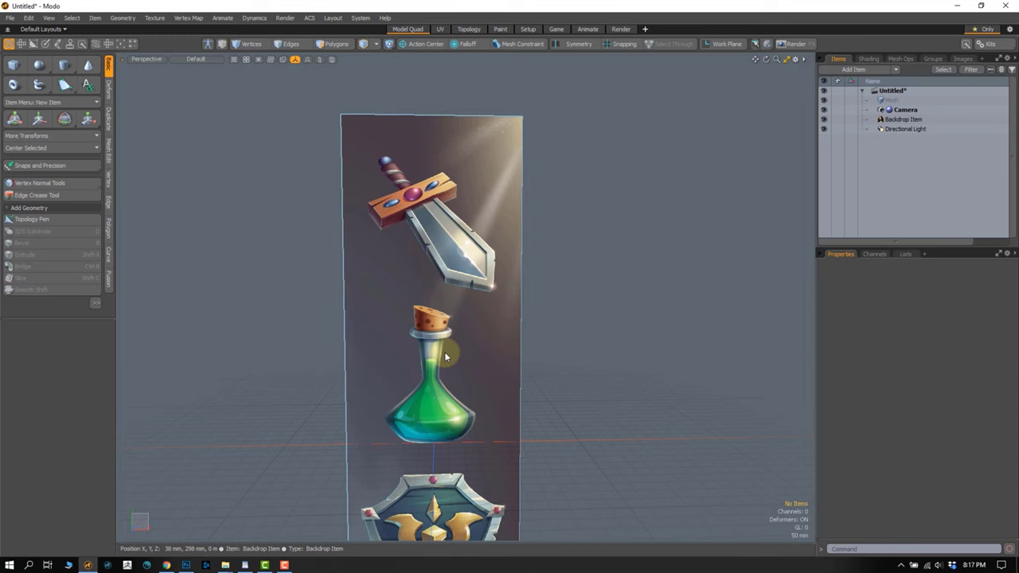
left_click(464, 402)
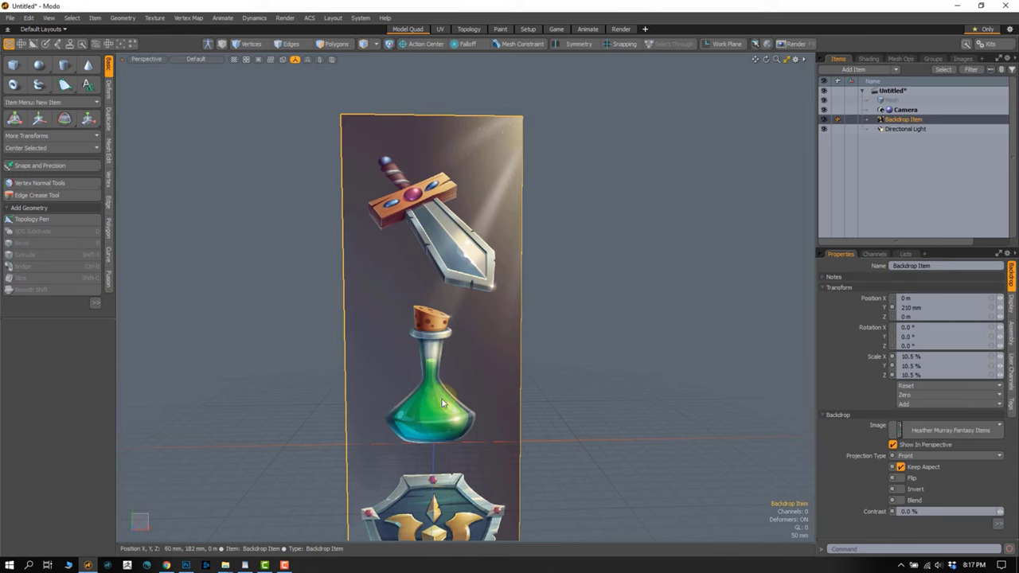
mouse_move(464, 402)
left_mouse_down("ctrl+alt")
mouse_move(449, 340)
mouse_move(455, 214)
mouse_move(369, 264)
left_mouse_up("ctrl+alt")
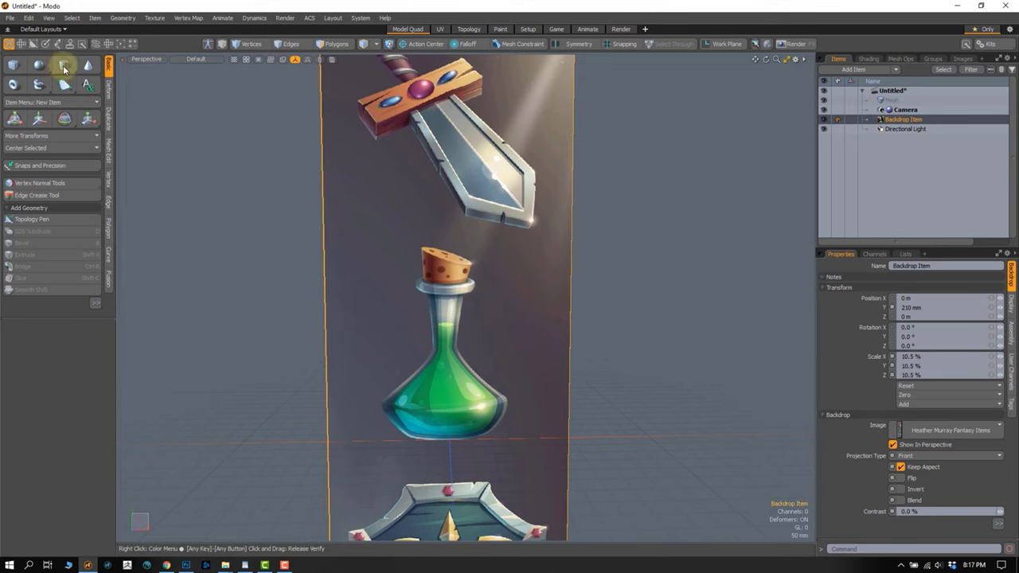
left_click(64, 67)
scroll(409, 325, "down", 2)
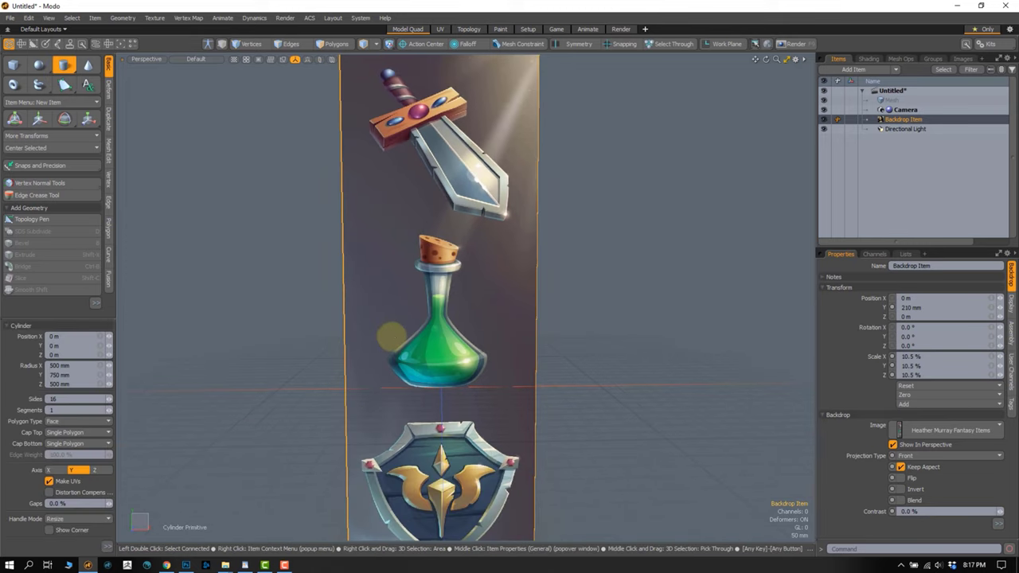
mouse_move(390, 336)
left_mouse_down()
mouse_move(432, 341)
mouse_move(425, 387)
mouse_move(566, 200)
mouse_move(496, 234)
mouse_move(451, 287)
mouse_move(382, 324)
mouse_move(437, 273)
left_mouse_up()
scroll(473, 307, "down", 2)
key("3")
left_click(454, 315)
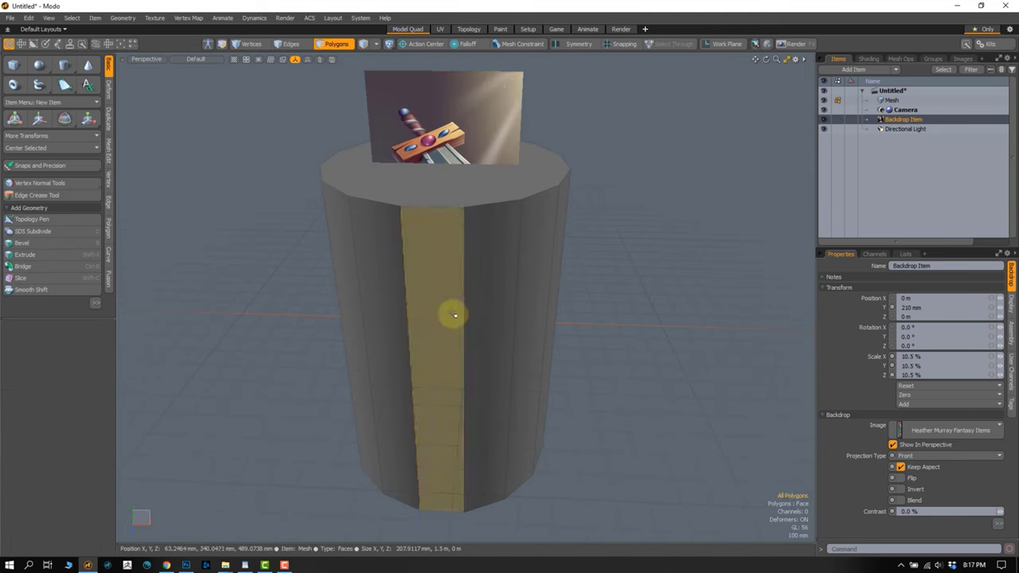
double_click(455, 315)
key("r")
mouse_move(451, 323)
left_mouse_down()
mouse_move(442, 382)
mouse_move(417, 358)
mouse_move(364, 401)
left_mouse_up()
scroll(441, 316, "up", 3)
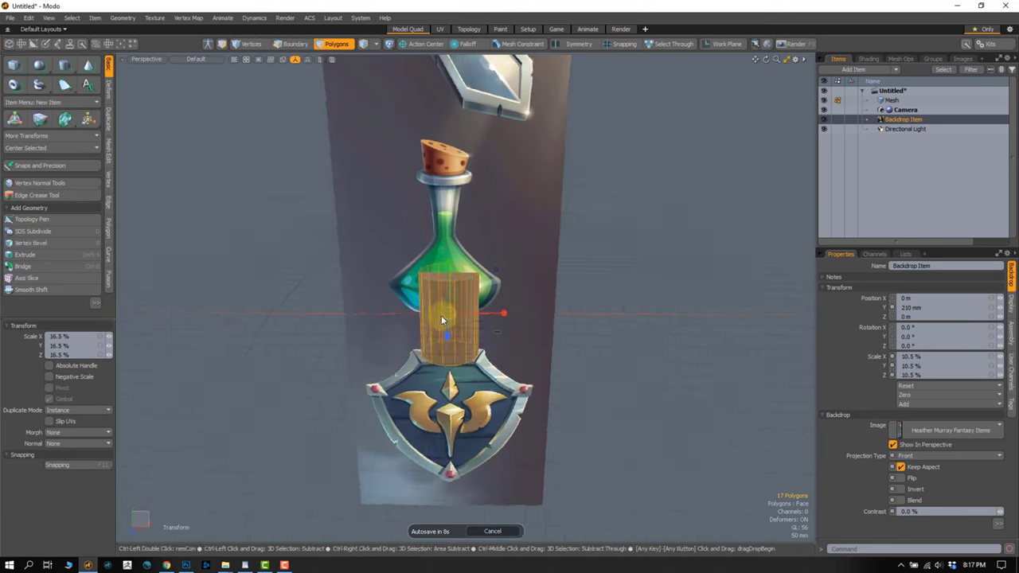
key("KP_1")
key("w")
mouse_move(442, 251)
left_mouse_down()
mouse_move(445, 213)
mouse_move(448, 256)
mouse_move(474, 269)
mouse_move(449, 264)
mouse_move(439, 299)
left_mouse_up()
key("r")
key("w")
key("2")
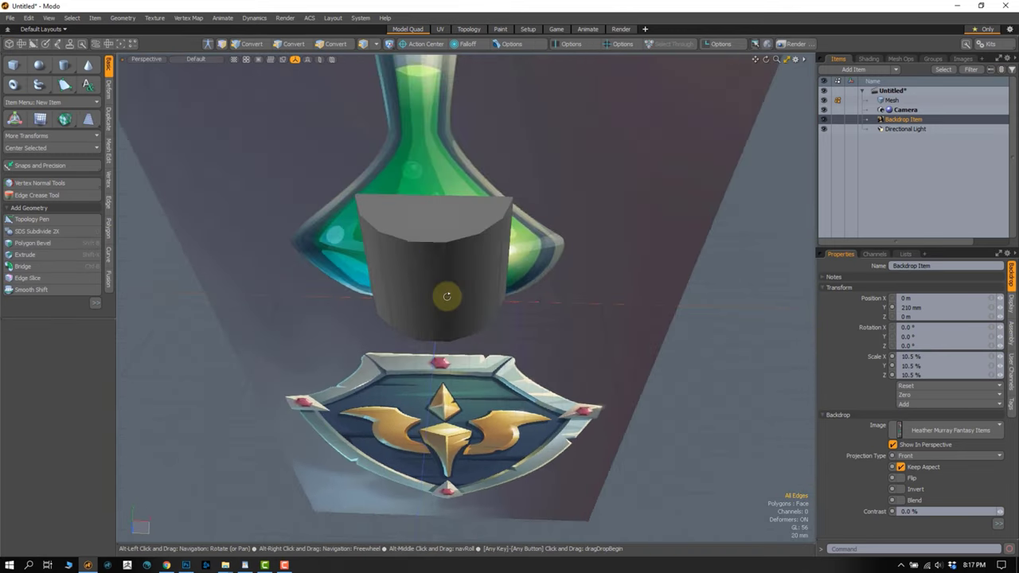
double_click(477, 288)
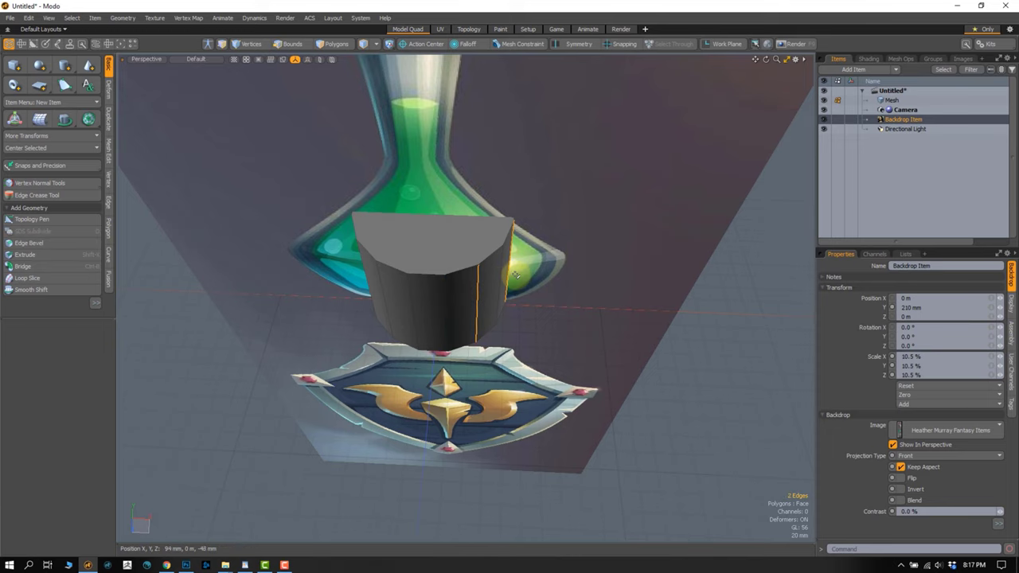
left_click(516, 275)
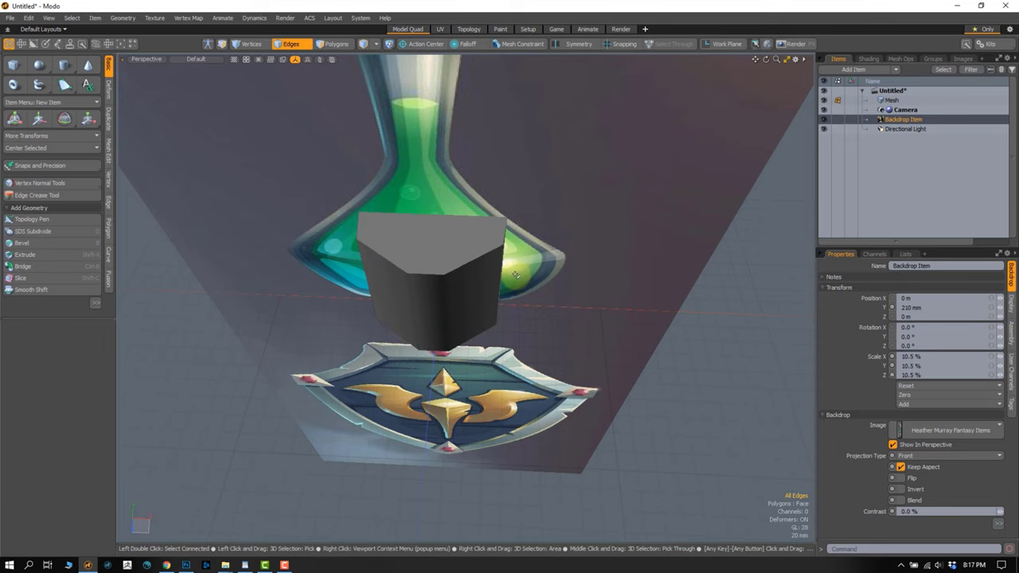
mouse_move(493, 271)
left_mouse_down("alt")
mouse_move(483, 247)
mouse_move(465, 273)
left_mouse_up("alt")
key("3")
double_click(466, 272)
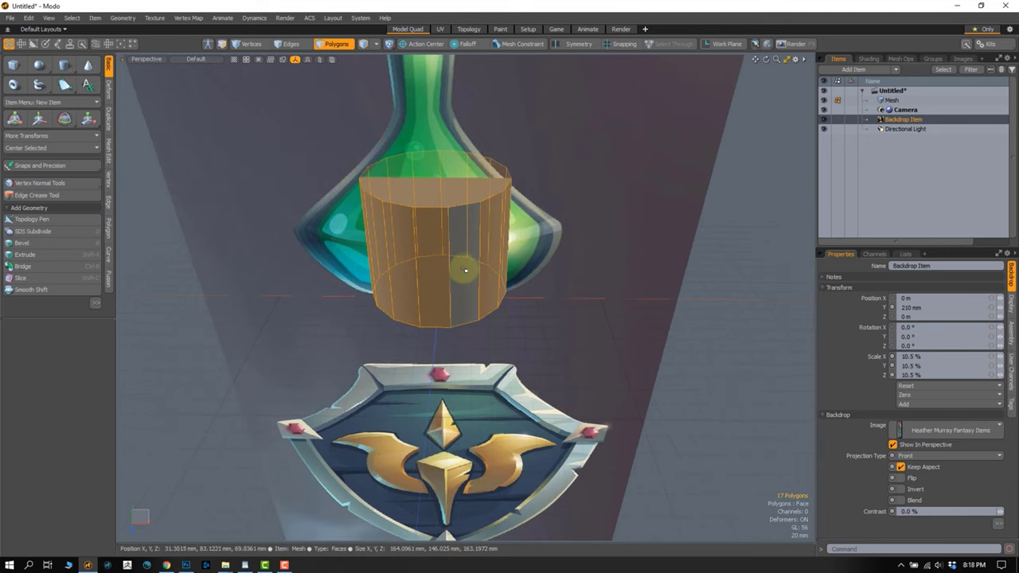
left_click(484, 264)
key("l")
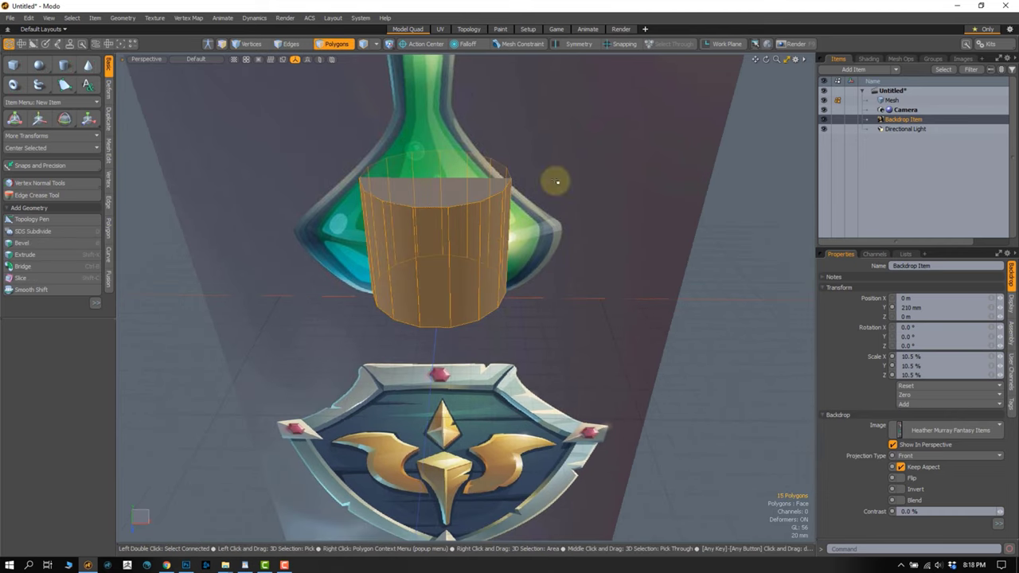
left_click(792, 486)
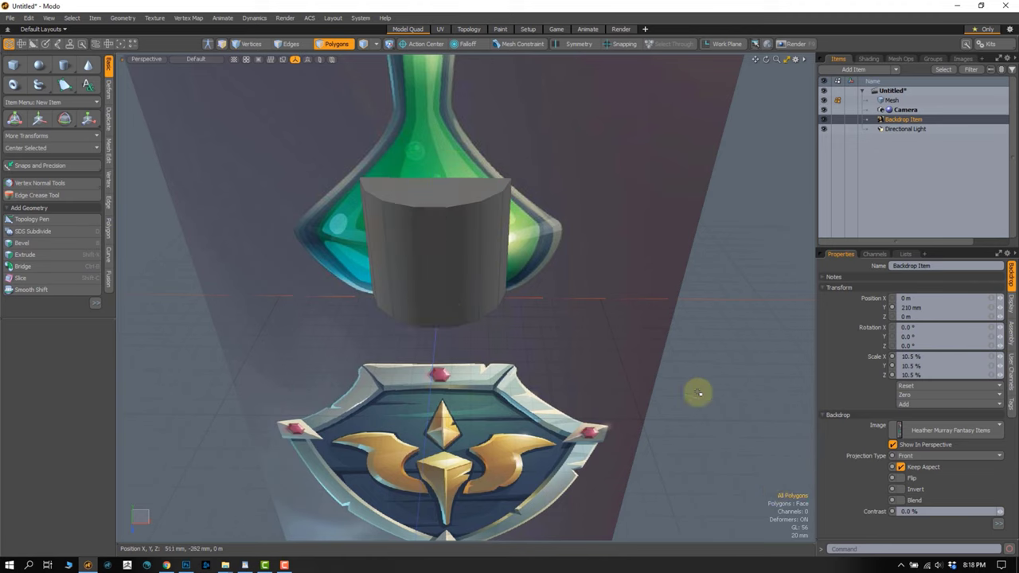
double_click(444, 289)
- Delete the earlier cylinder attempts and dismiss the error message
key("Delete")
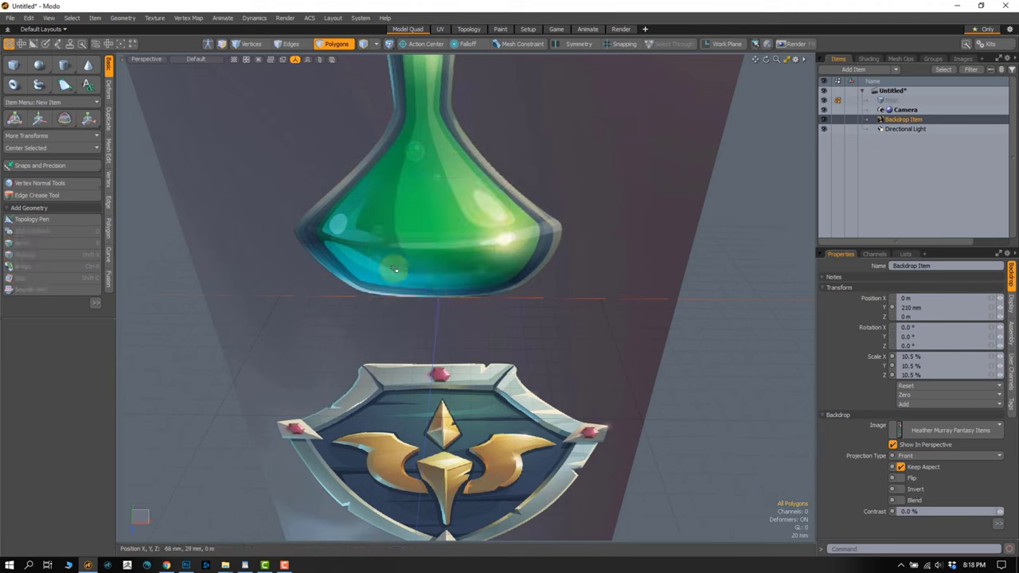
left_click(63, 67)
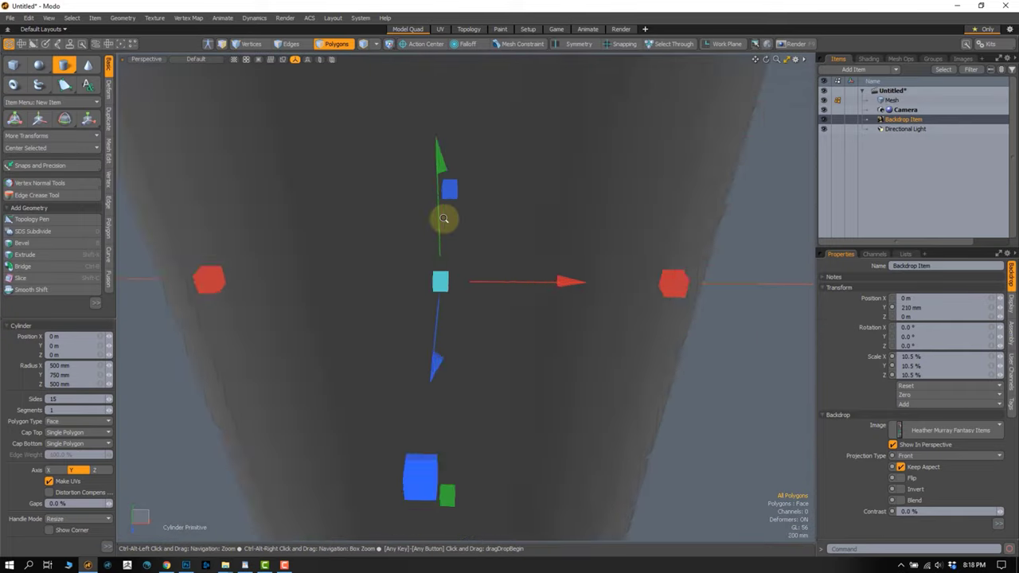
mouse_move(459, 208)
left_mouse_down("ctrl+alt")
mouse_move(443, 180)
mouse_move(375, 214)
left_mouse_up("ctrl+alt")
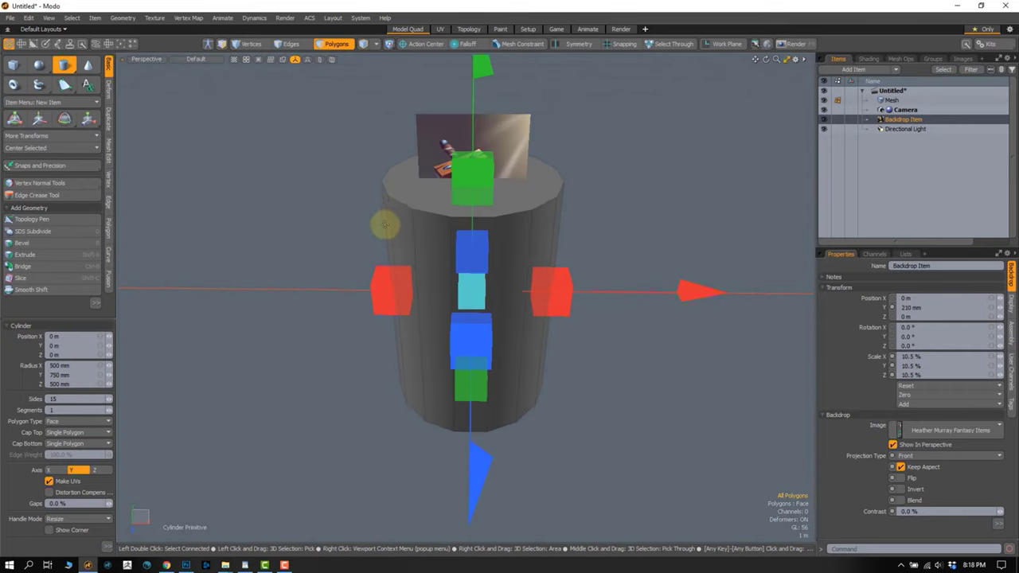
double_click(469, 296)
key("Delete")
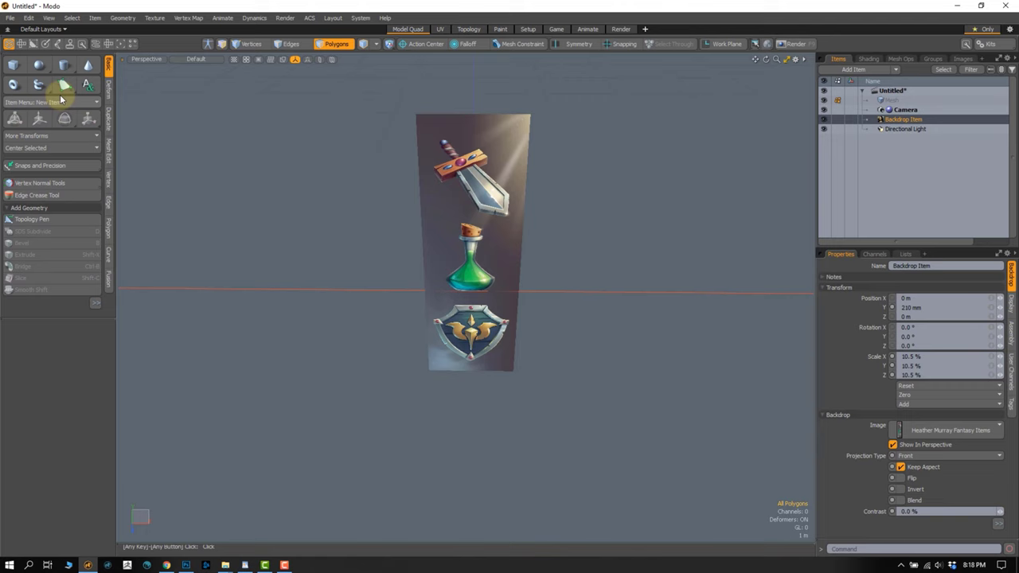
left_click(65, 65)
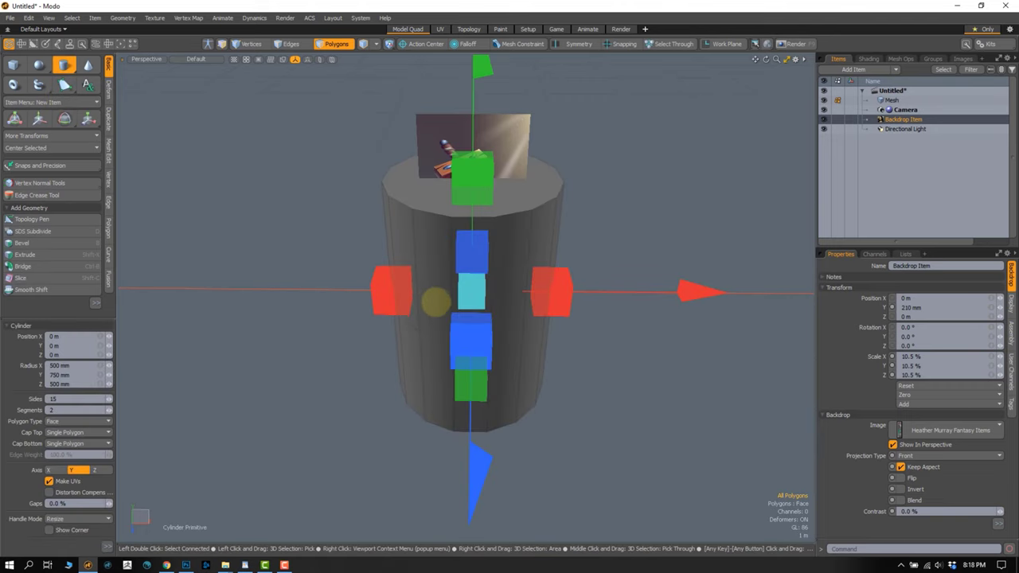
key("Down")
key("ctrl+z")
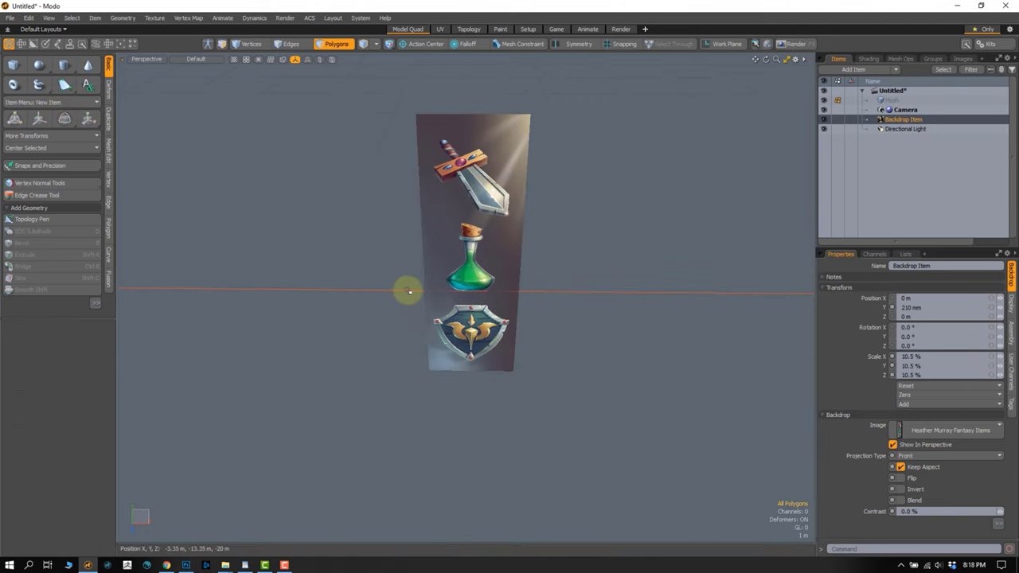
key("w")
left_click(667, 154)
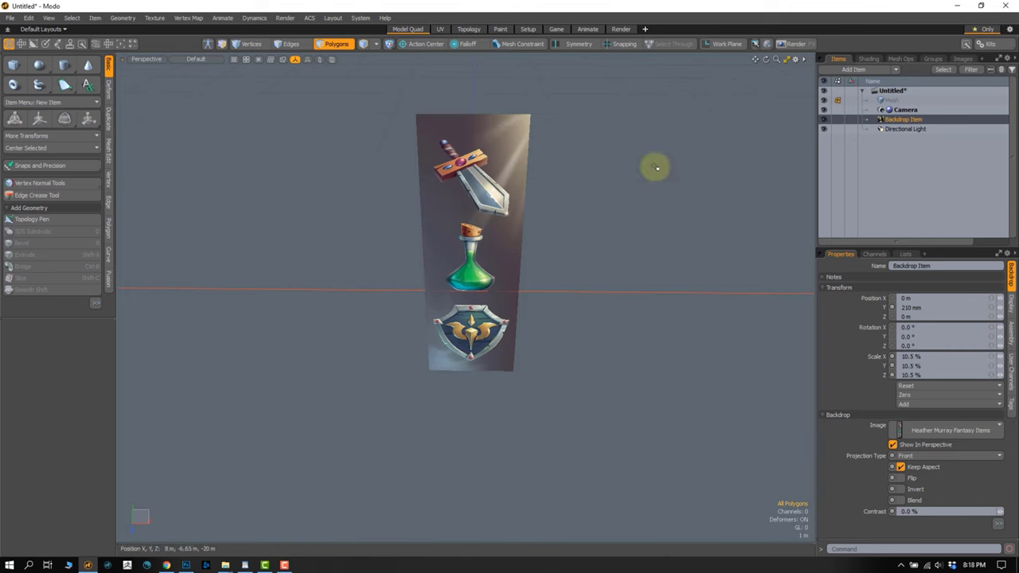
- Create a new cylinder with 16 sides and 1 segment
left_click(64, 66)
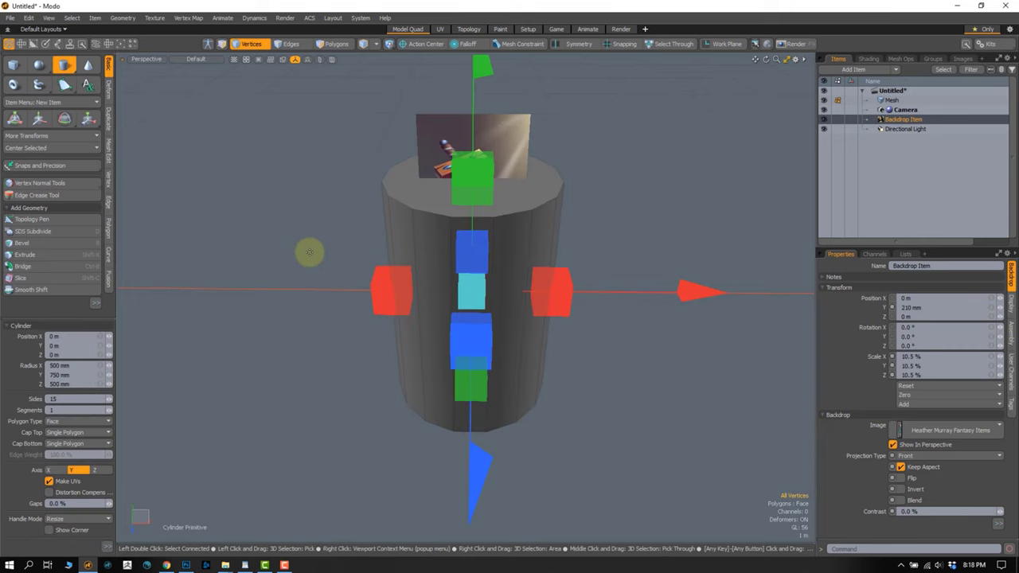
key("Down")
key("Down")
key("Left")
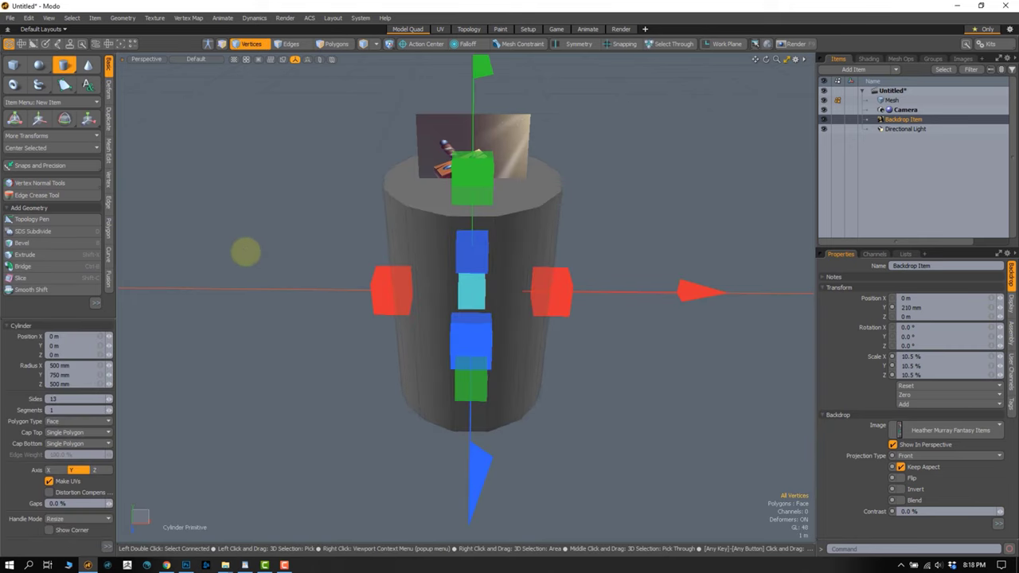
key("Down")
key("Down")
key("Down")
key("Right")
key("Right")
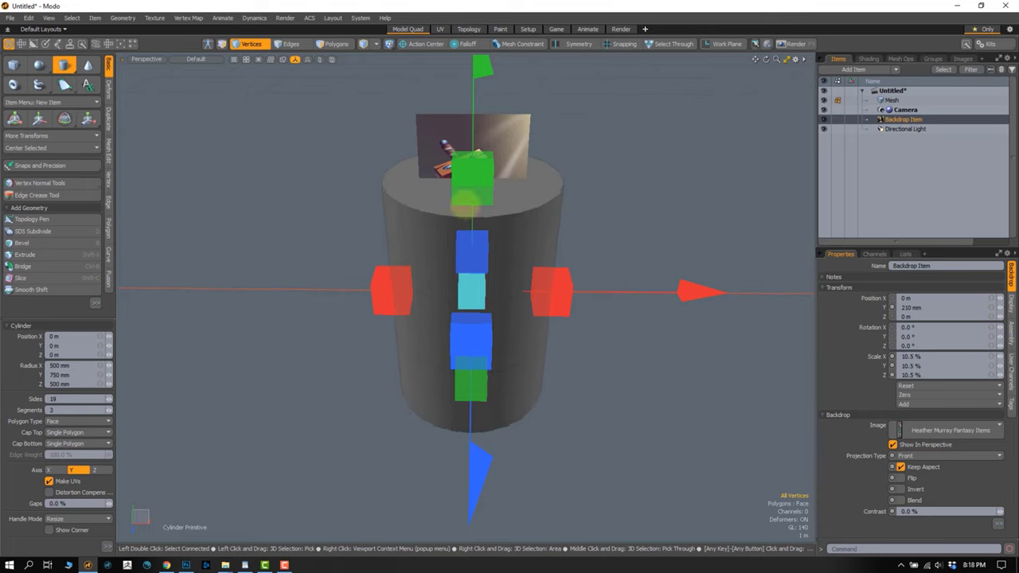
key("Up")
key("Up")
key("Up")
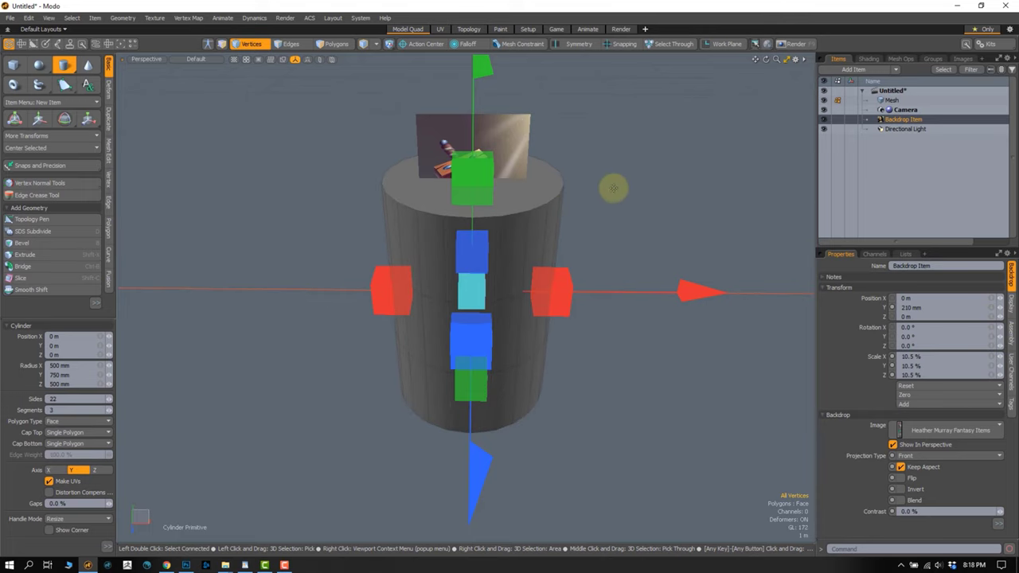
key("Down")
key("Right")
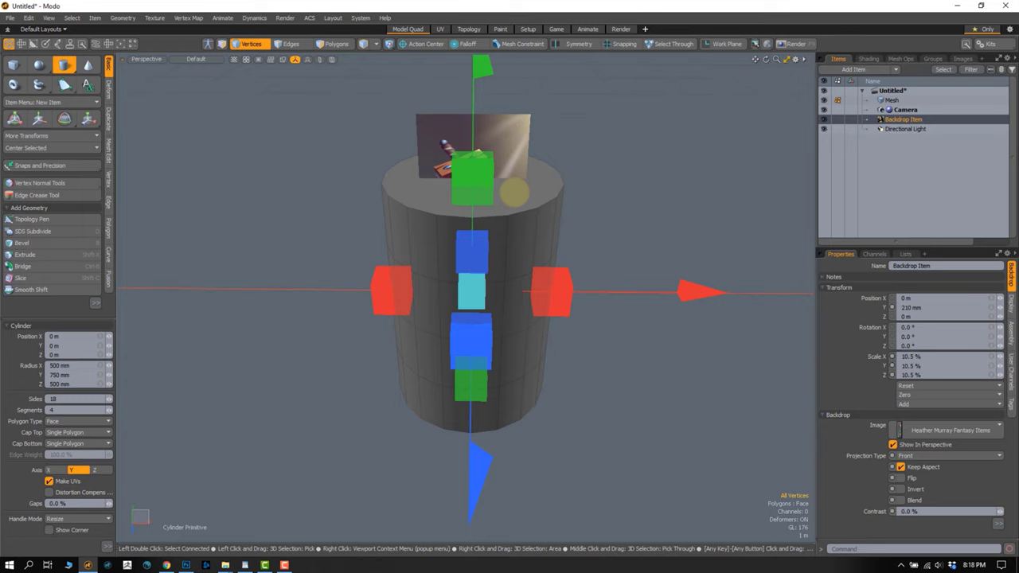
left_click_drag(78, 398, 36, 410)
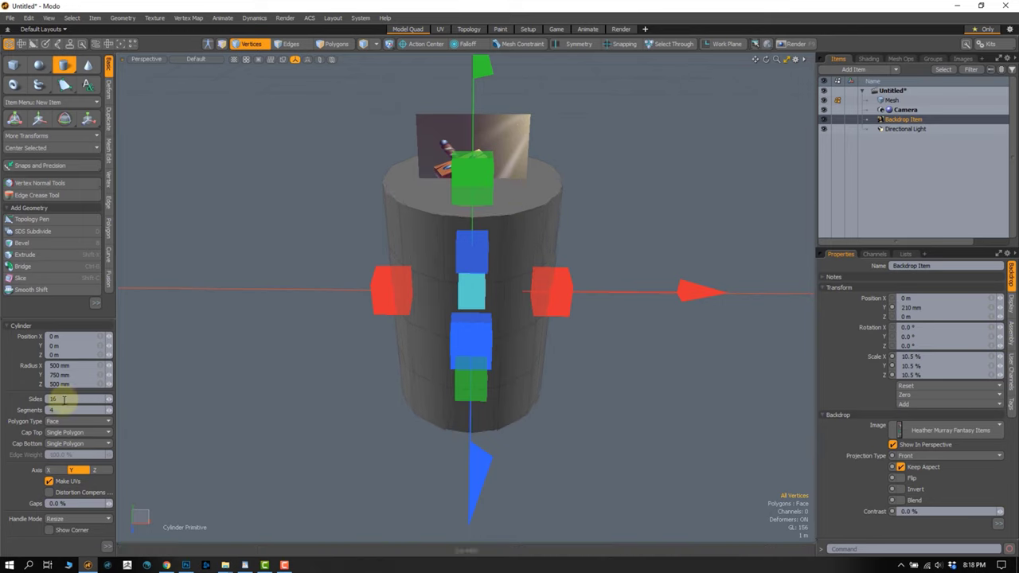
key("Tab")
type("1")
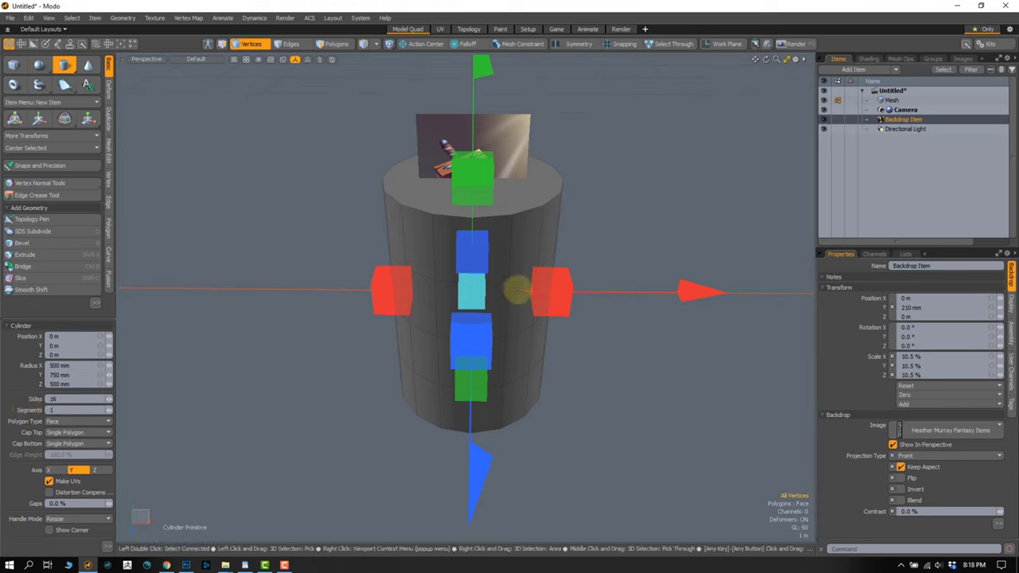
key("space")
- Select the whole cylinder and orbit to inspect it from above
key("3")
double_click(519, 289)
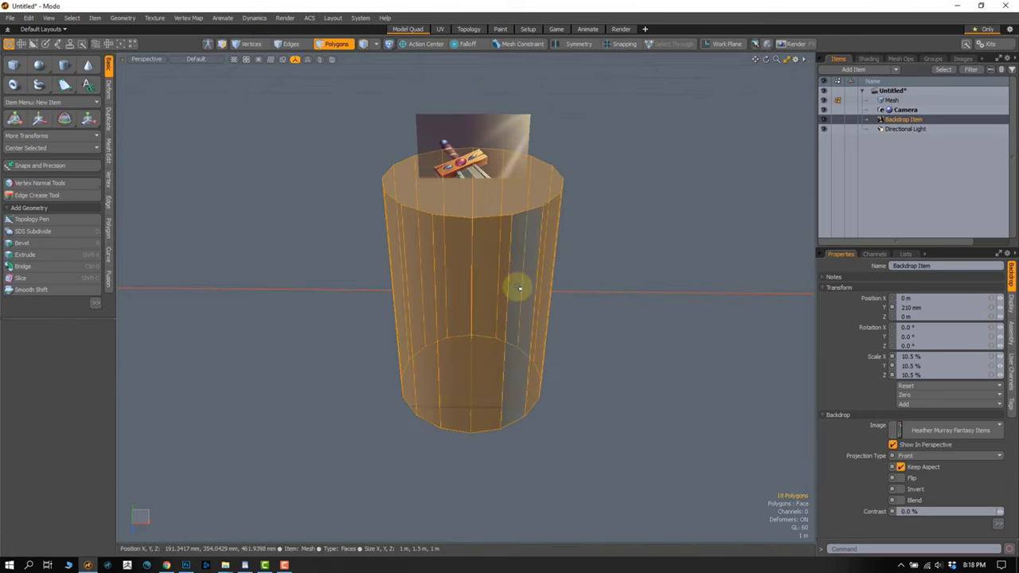
key("w")
scroll(501, 282, "up", 5)
scroll(494, 287, "down", 3)
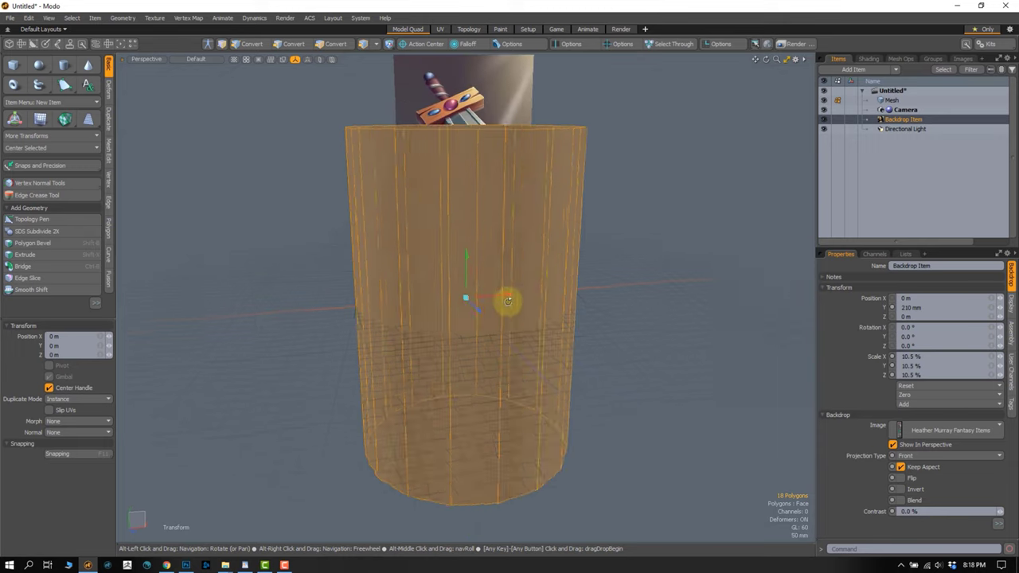
left_click_drag(508, 301, 578, 252, "alt")
key("space")
mouse_move(473, 225)
left_mouse_down("alt")
mouse_move(458, 194)
mouse_move(418, 276)
mouse_move(405, 276)
left_mouse_up("alt")
key("3")
double_click(430, 283)
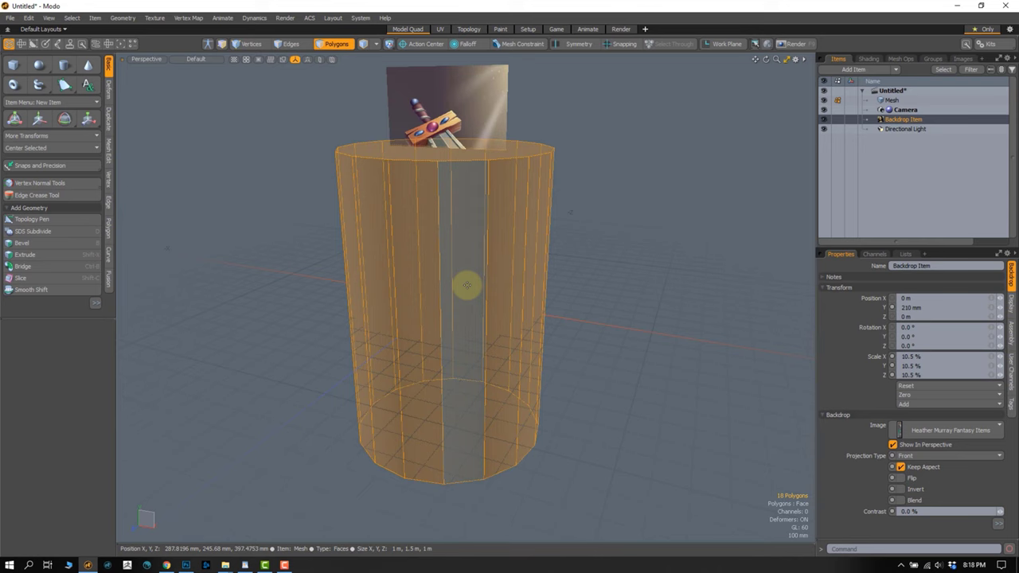
key("w")
mouse_move(467, 285)
left_mouse_down("alt")
mouse_move(459, 311)
mouse_move(548, 280)
mouse_move(525, 299)
mouse_move(455, 303)
left_mouse_up("alt")
scroll(501, 300, "up", 3)
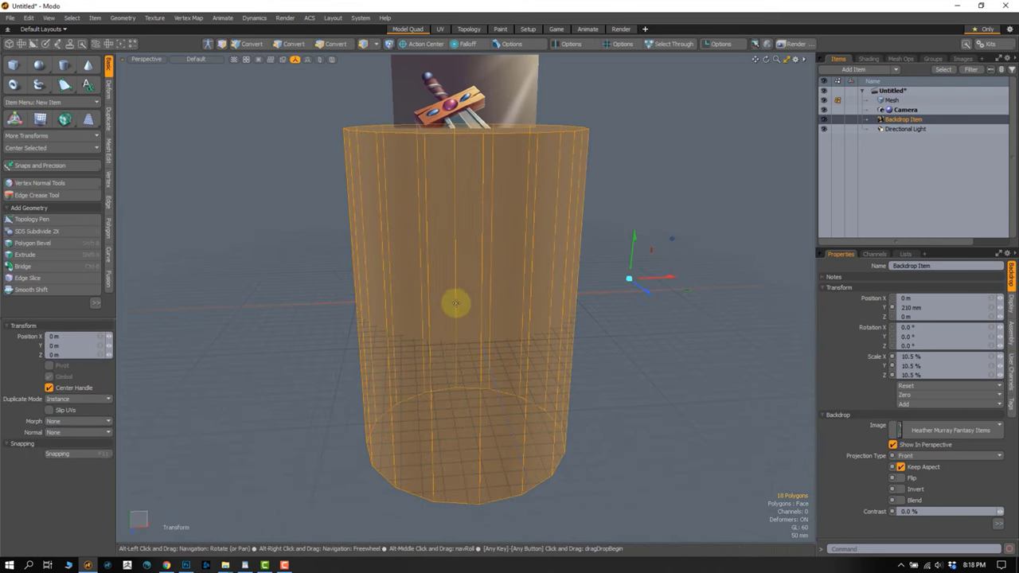
key("space")
- Test shifting the cylinder, undo the moves, and deselect it
key("w")
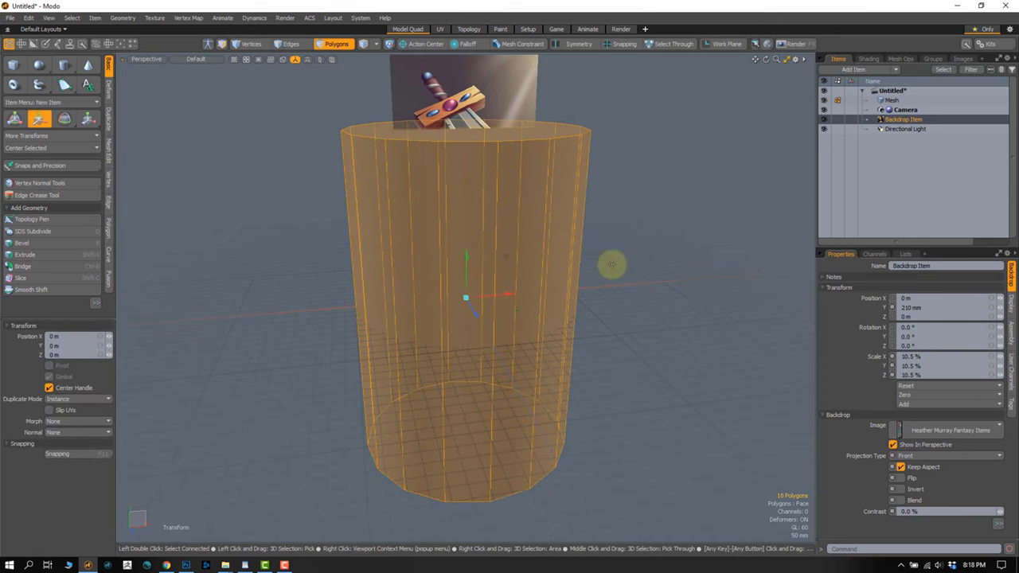
left_click_drag(611, 265, 576, 311)
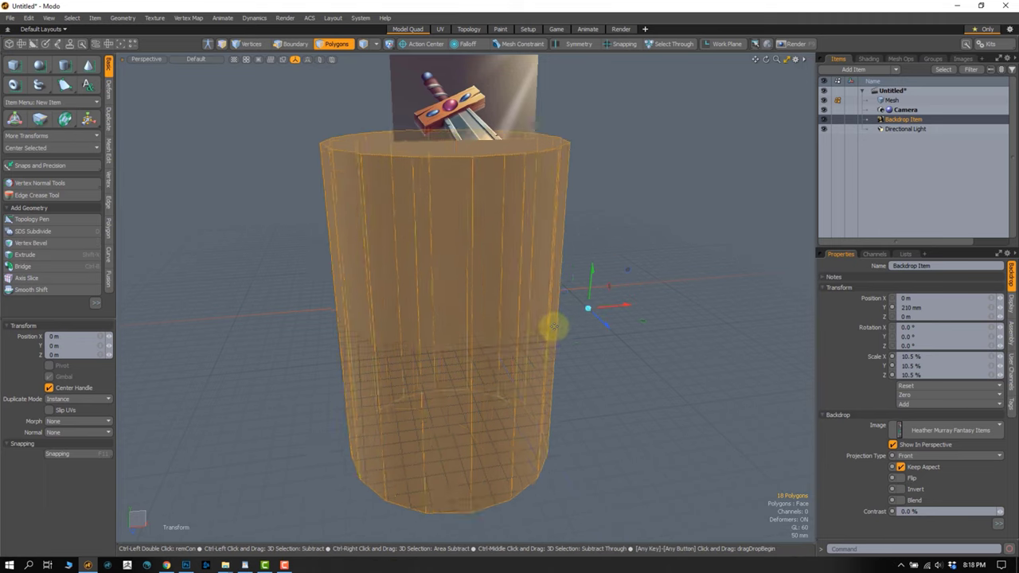
key("ctrl+z")
key("w")
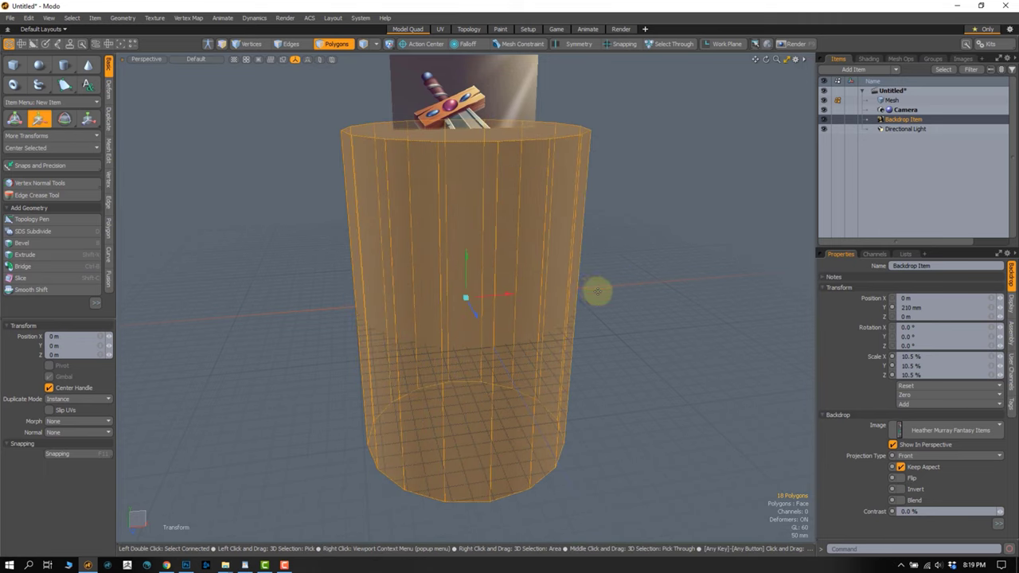
left_click_drag(590, 289, 587, 312)
key("ctrl+z")
key("space")
left_click(597, 317)
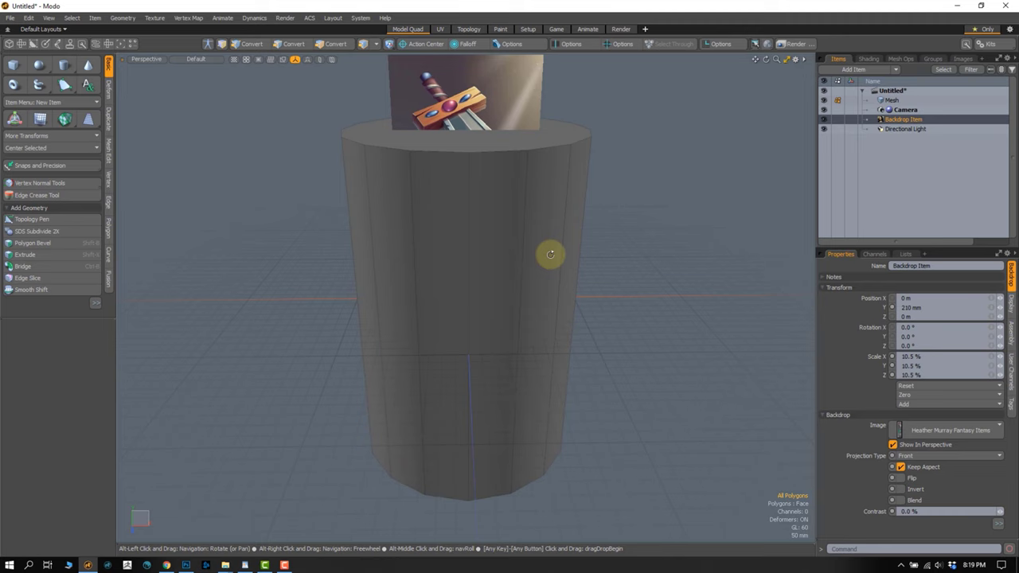
mouse_move(548, 252)
left_mouse_down("alt")
mouse_move(516, 244)
mouse_move(505, 268)
mouse_move(590, 212)
left_mouse_up("alt")
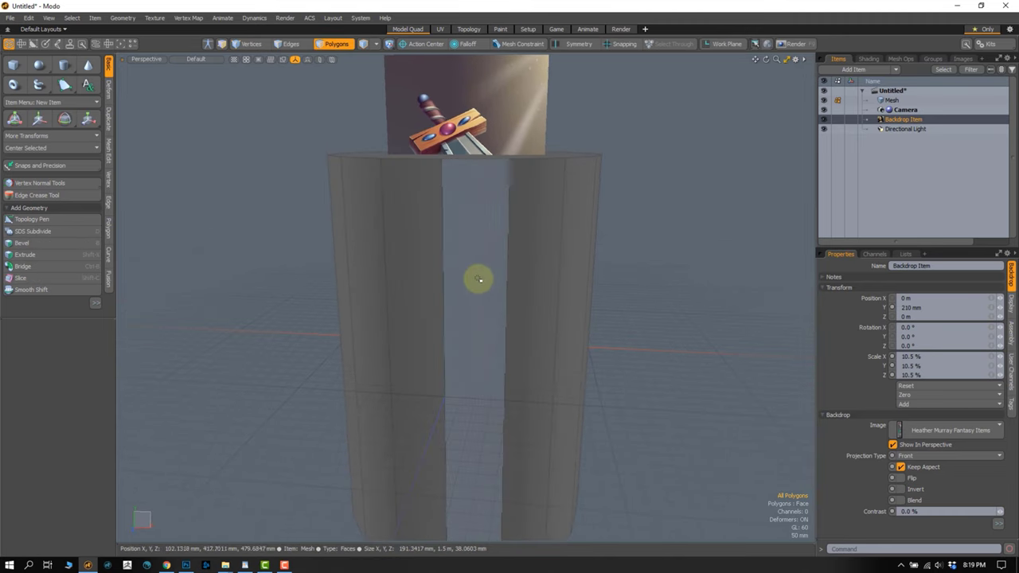
- Scale the cylinder down to about 19% over the bottle's lower body
double_click(481, 299)
key("r")
left_click_drag(464, 339, 387, 405)
- In Front view, raise the cylinder over the flask body
scroll(462, 338, "up", 5)
key("3")
key("KP_1")
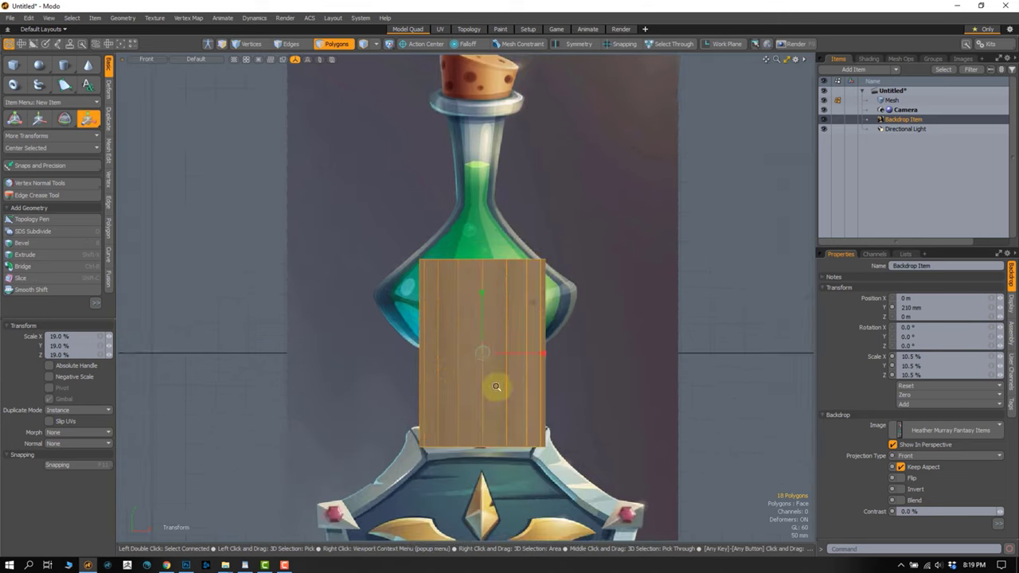
key("w")
mouse_move(487, 316)
left_mouse_down()
mouse_move(478, 206)
mouse_move(484, 227)
left_mouse_up()
- Pull the top vertices down and widen the top ring to about 163%
scroll(484, 233, "up", 2)
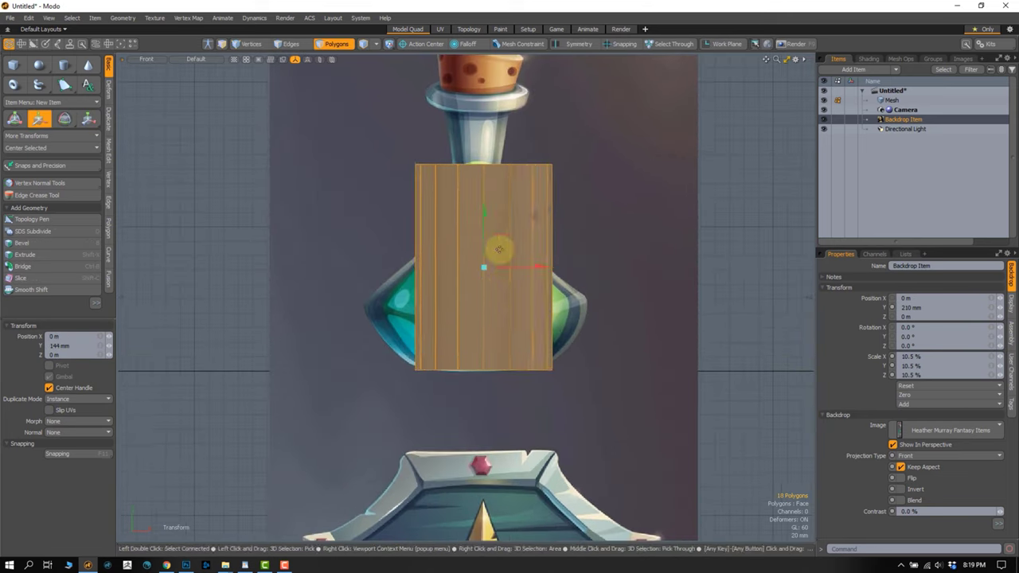
key("space")
key("1")
mouse_move(478, 131)
right_mouse_down()
mouse_move(560, 137)
mouse_move(494, 134)
right_mouse_up()
key("w")
left_click_drag(481, 155, 488, 286)
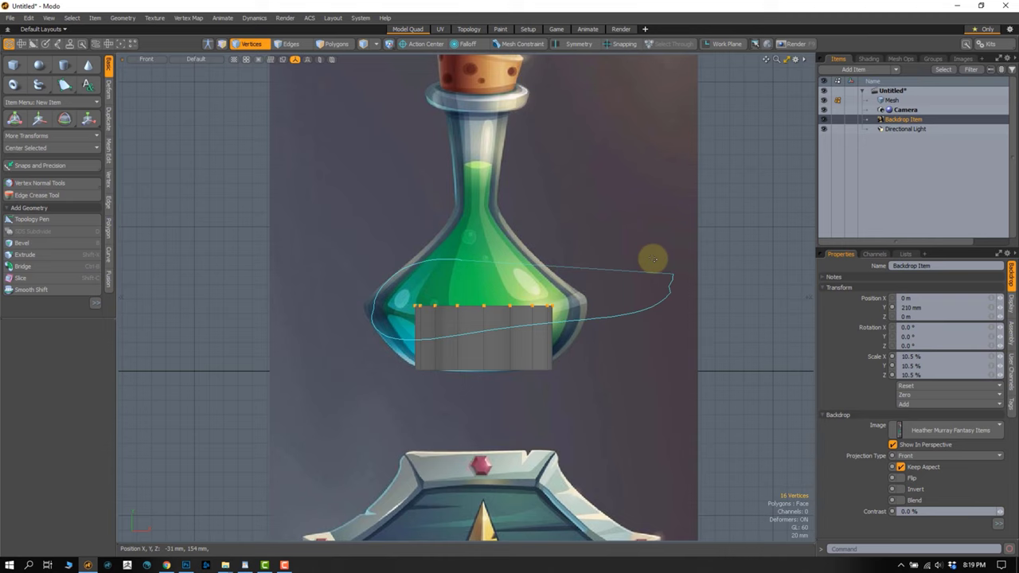
key("r")
left_click_drag(500, 307, 541, 295)
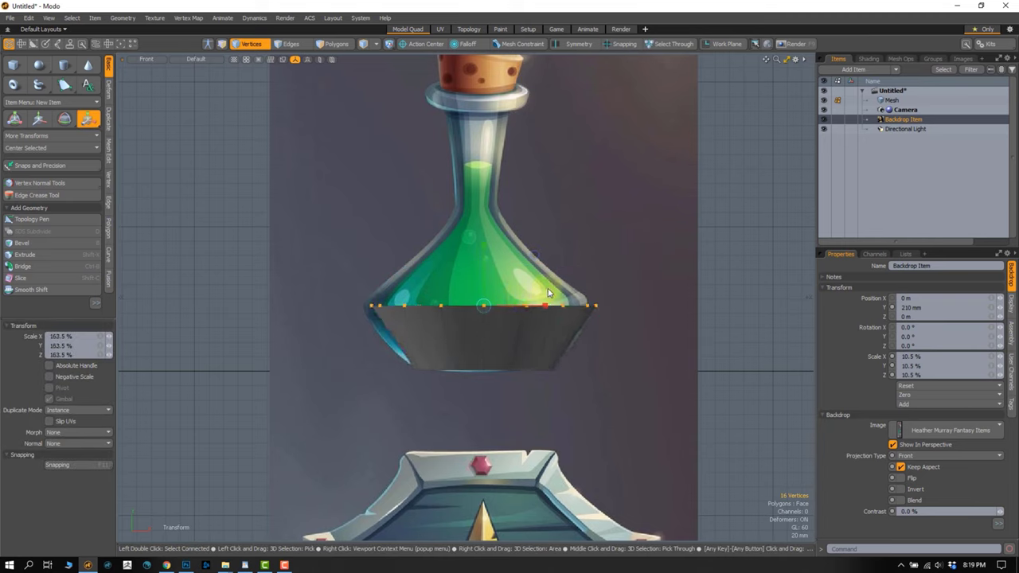
- Try extruding the top edge ring, then cancel it and drop the tool
key("space")
key("space")
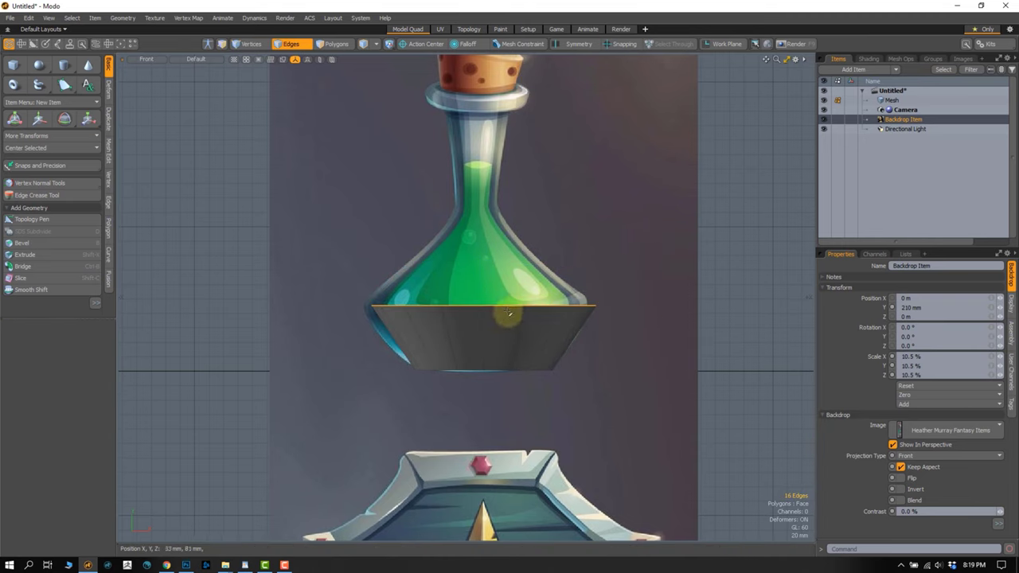
key("shift+x")
mouse_move(485, 238)
left_mouse_down()
mouse_move(477, 169)
mouse_move(496, 274)
mouse_move(470, 337)
left_mouse_up()
key("space")
key("w")
key("space")
- Extrude the flask's top cap, scale it down and raise it into a tapering shoulder
key("1")
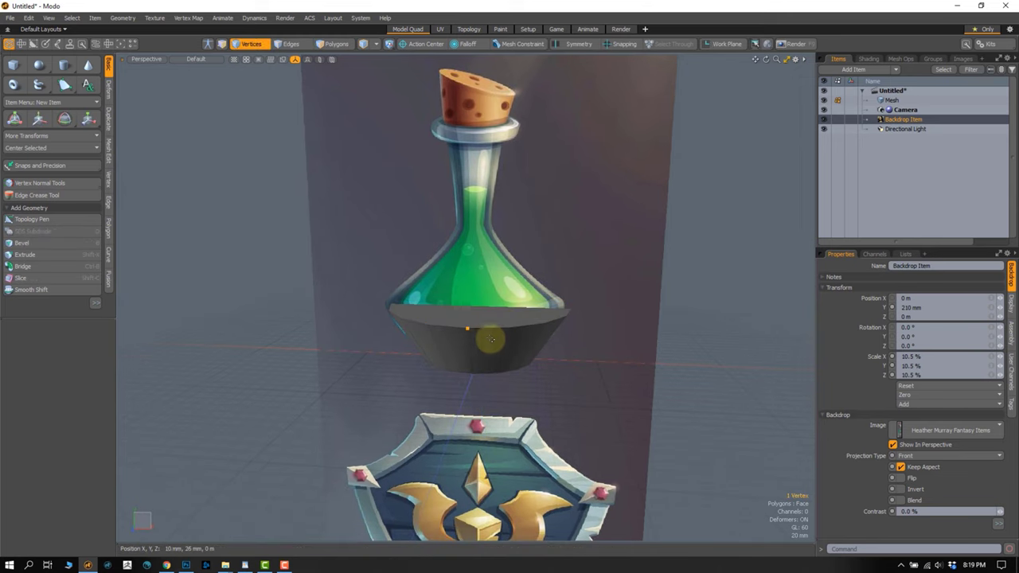
key("3")
left_click(488, 302)
key("shift+x")
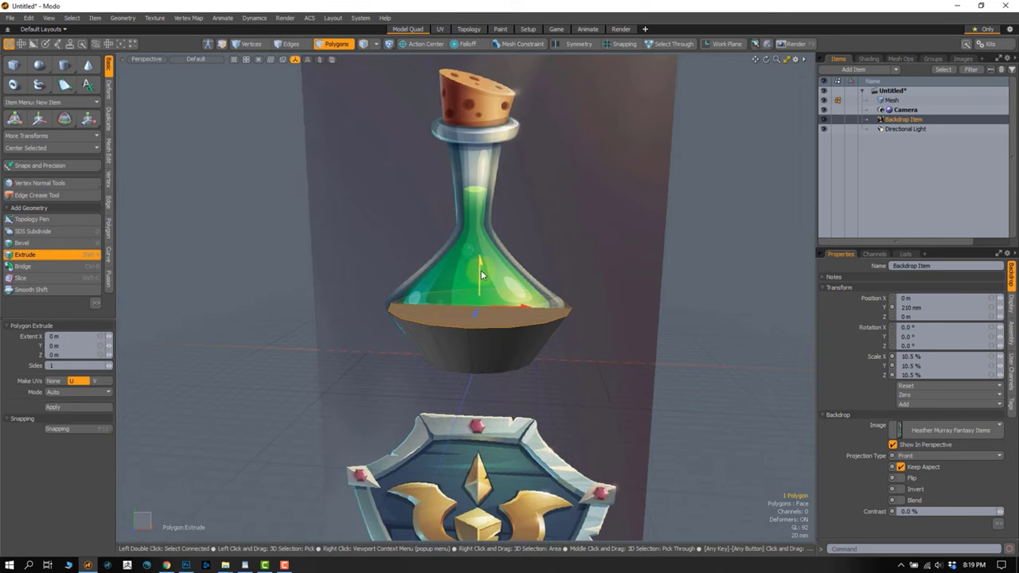
mouse_move(481, 275)
left_mouse_down()
mouse_move(483, 231)
mouse_move(416, 275)
left_mouse_up()
key("KP_1")
key("r")
key("w")
left_click_drag(484, 221, 485, 185)
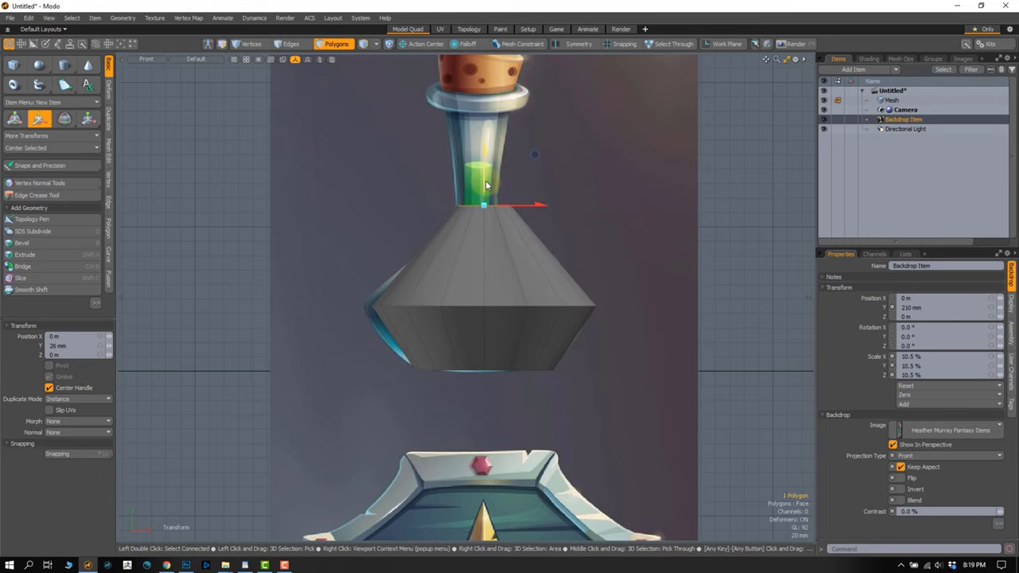
key("space")
- Raise the narrowed cap into a tall neck reaching up under the cork
key("w")
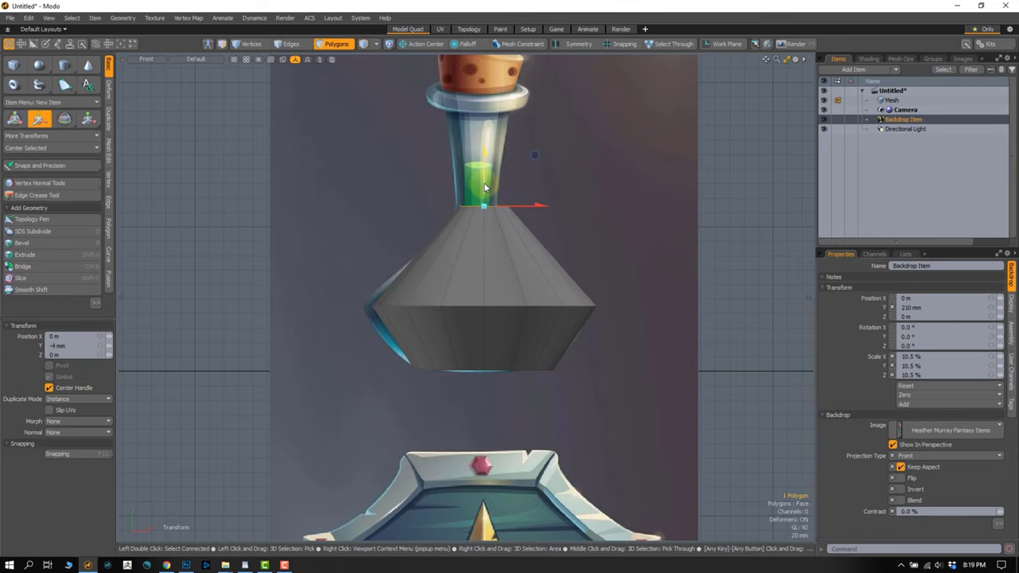
scroll(510, 223, "down", 2)
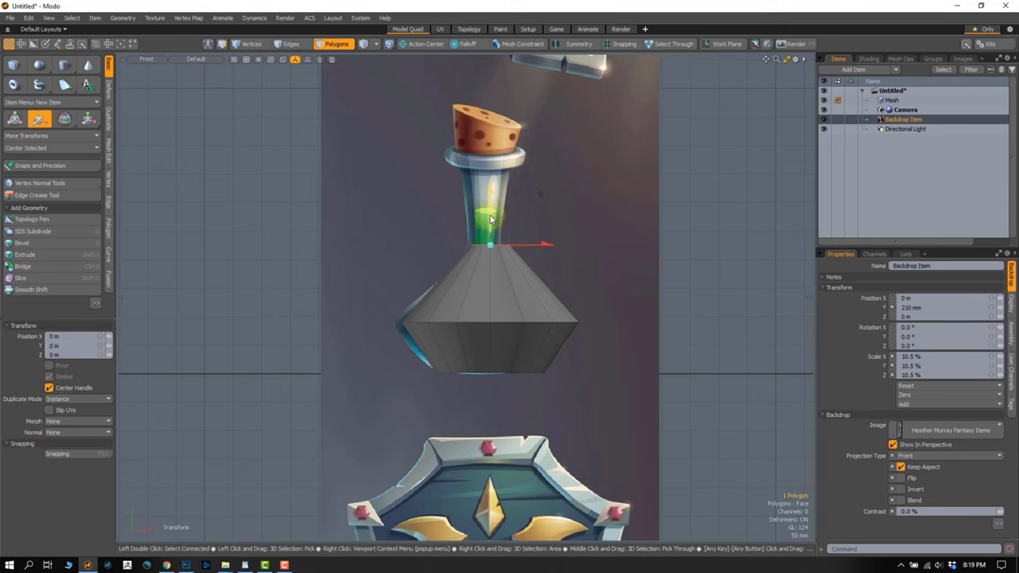
left_click_drag(491, 221, 490, 155)
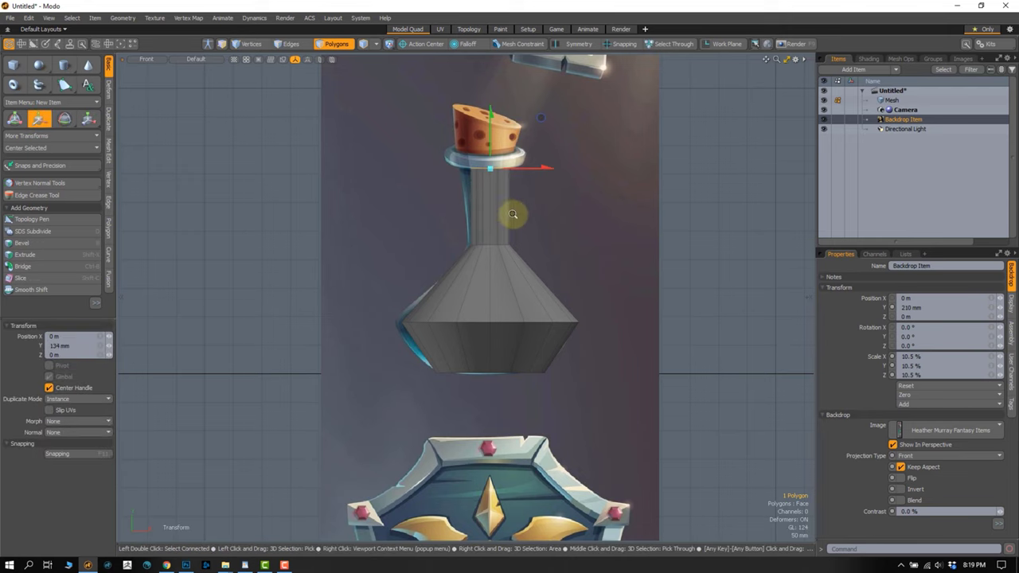
scroll(513, 213, "up", 2)
key("space")
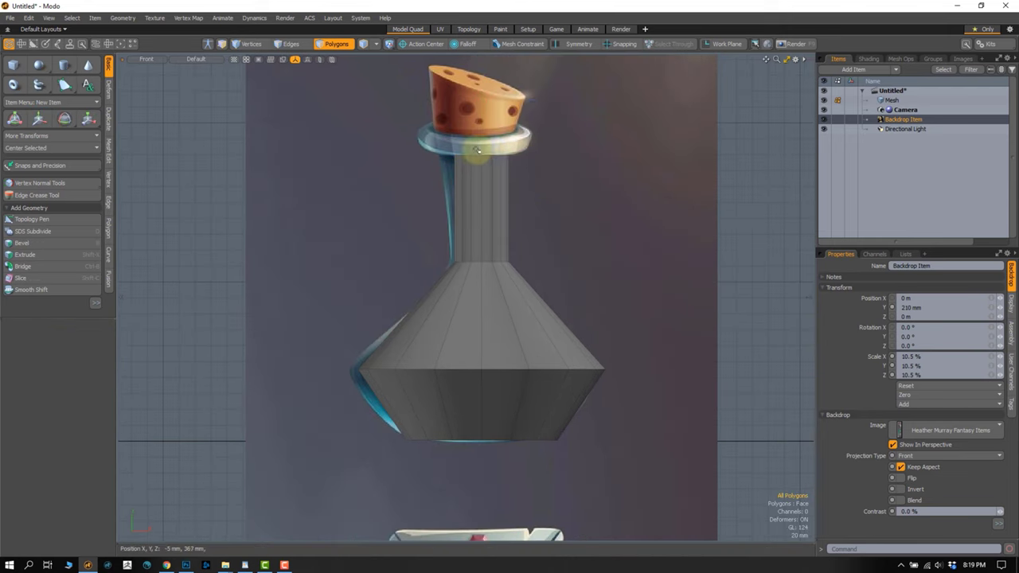
key("w")
left_click_drag(503, 148, 458, 232)
key("space")
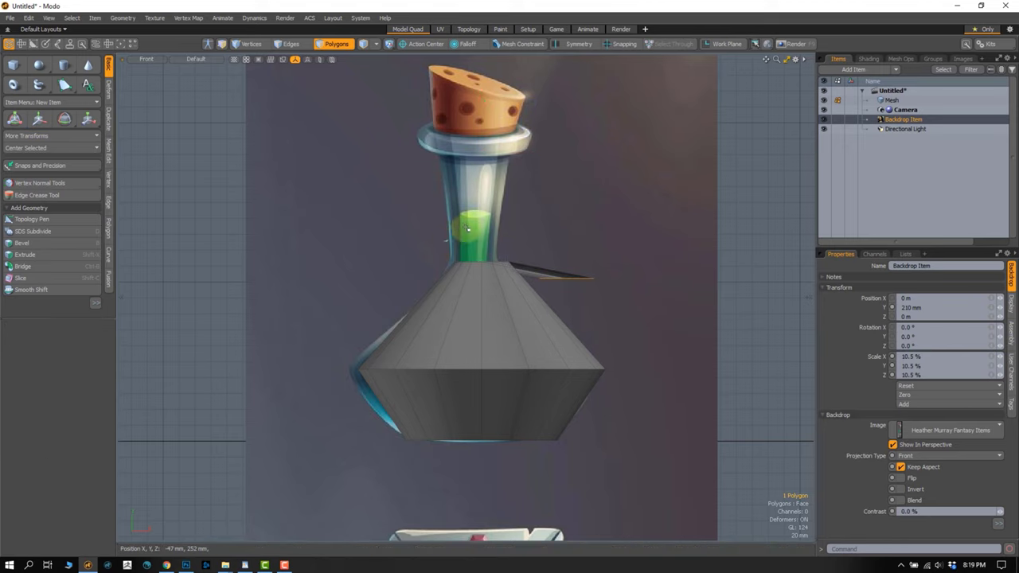
key("ctrl+z")
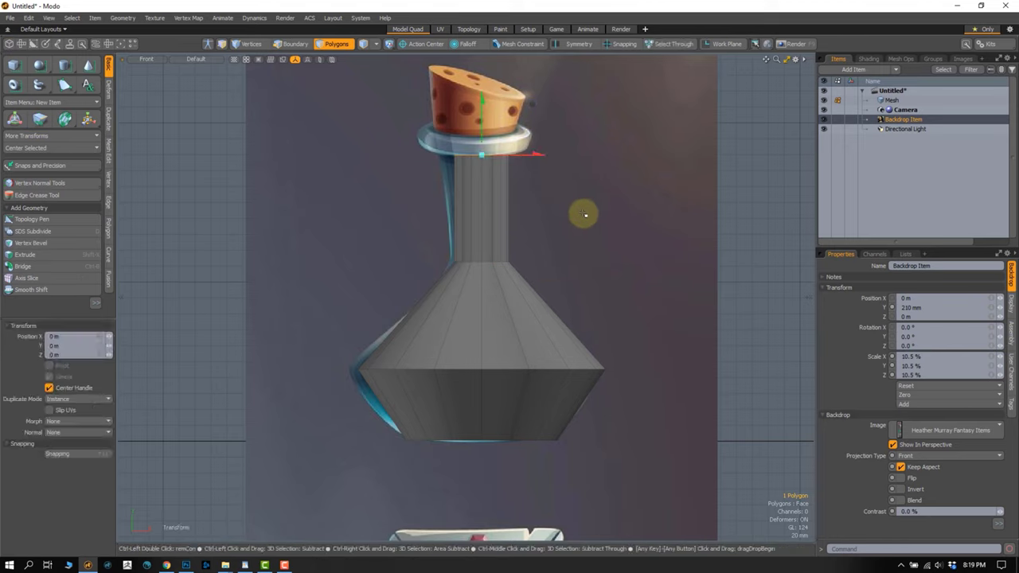
key("space")
- Scale the neck top slightly wider just beneath the cork
key("r")
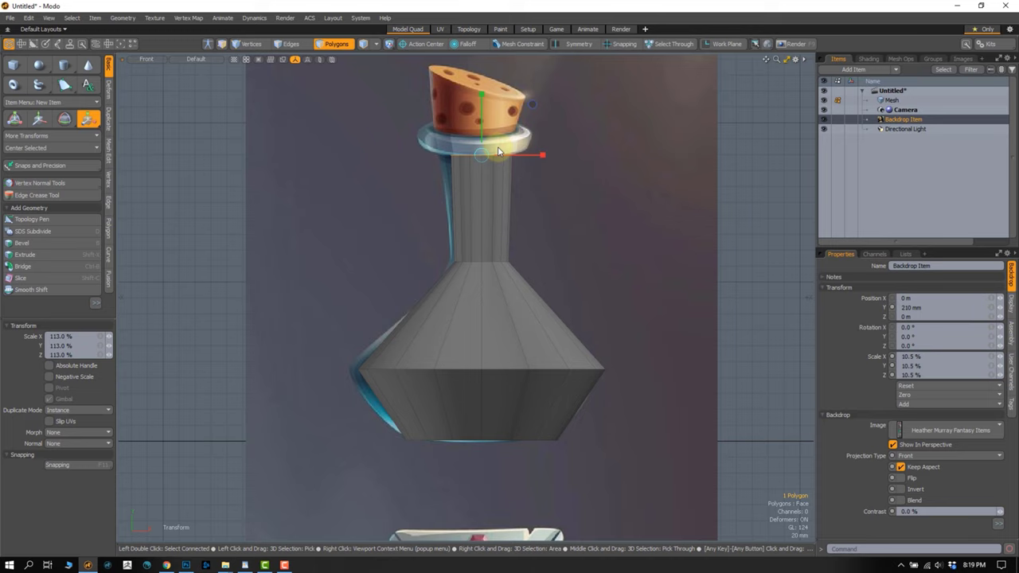
left_click_drag(487, 154, 510, 153)
scroll(483, 168, "up", 1)
scroll(483, 168, "up", 1)
key("w")
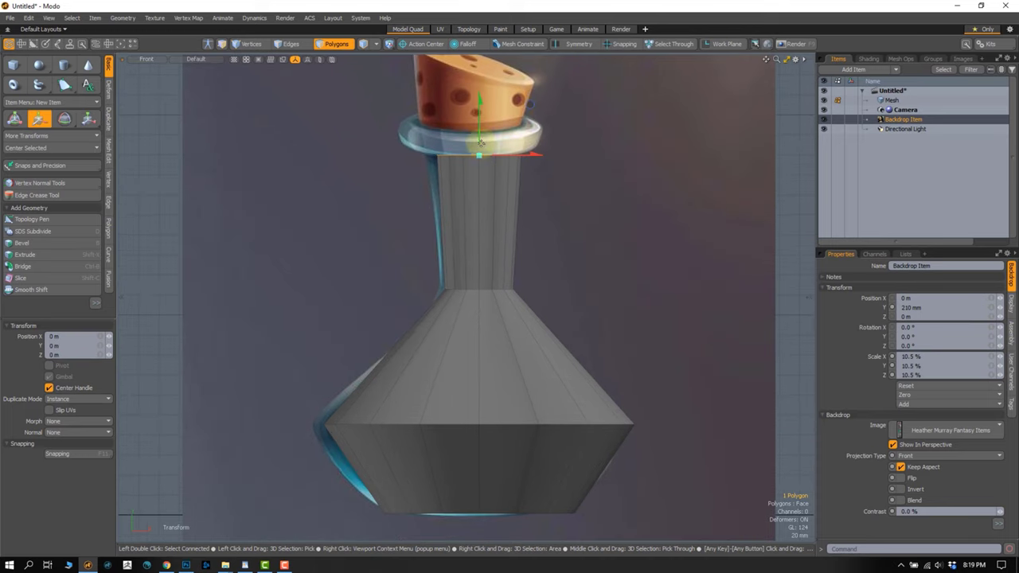
key("space")
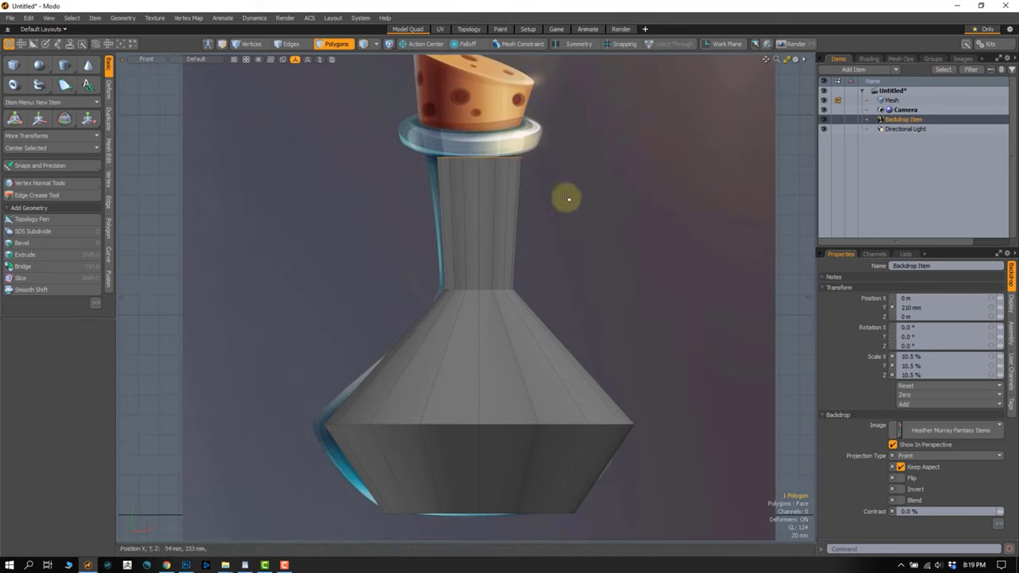
middle_click_drag(565, 198, 506, 235)
- Loop Slice a new horizontal edge loop around the neck and adjust its scale
key("2")
left_click(485, 220)
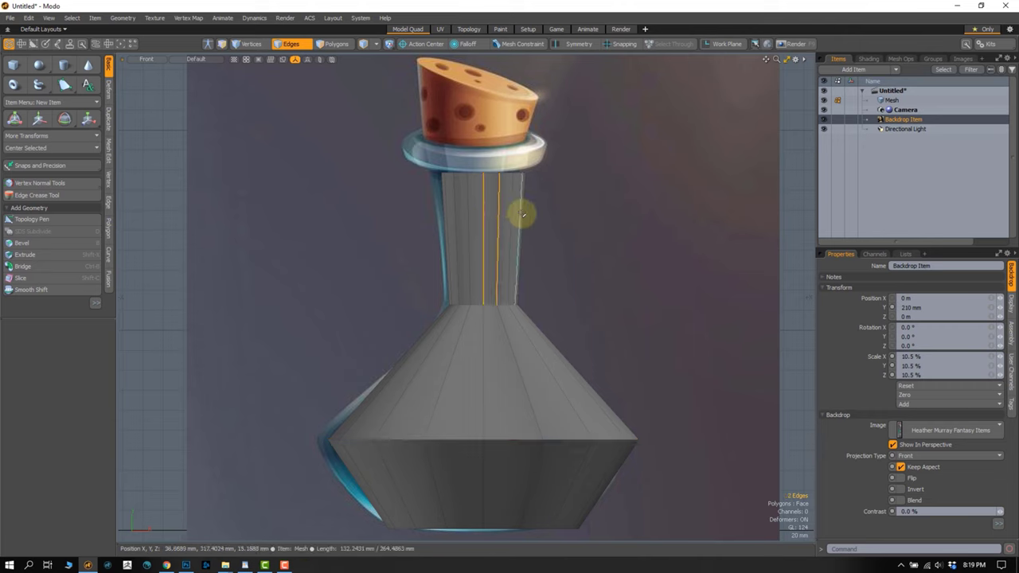
key("alt+c")
left_click(676, 164)
key("w")
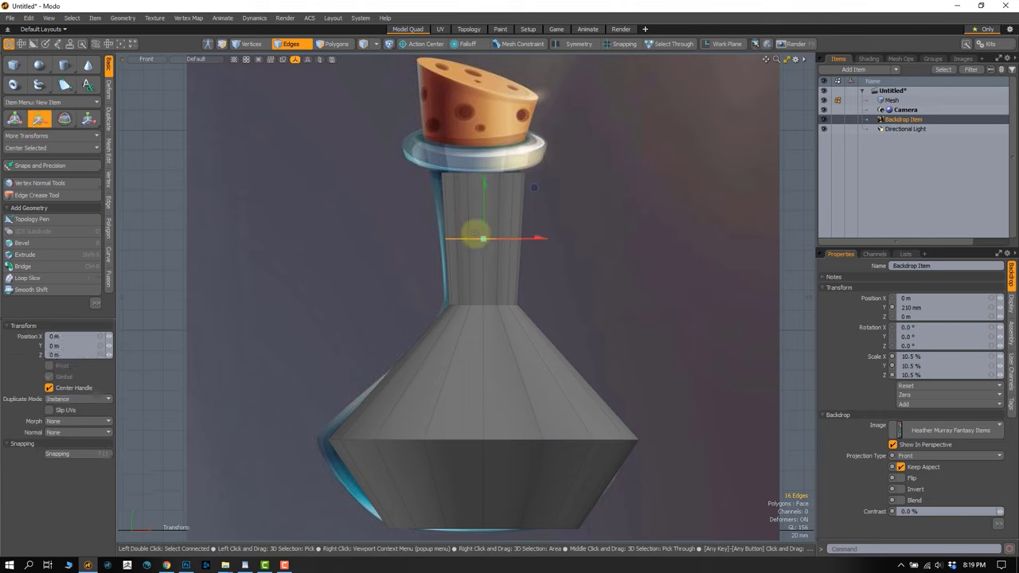
key("r")
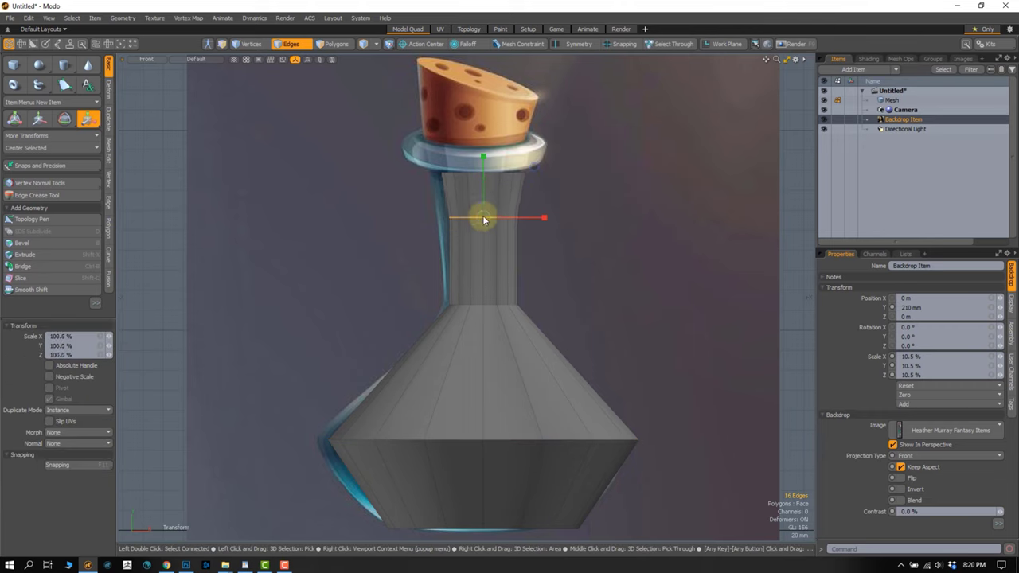
key("w")
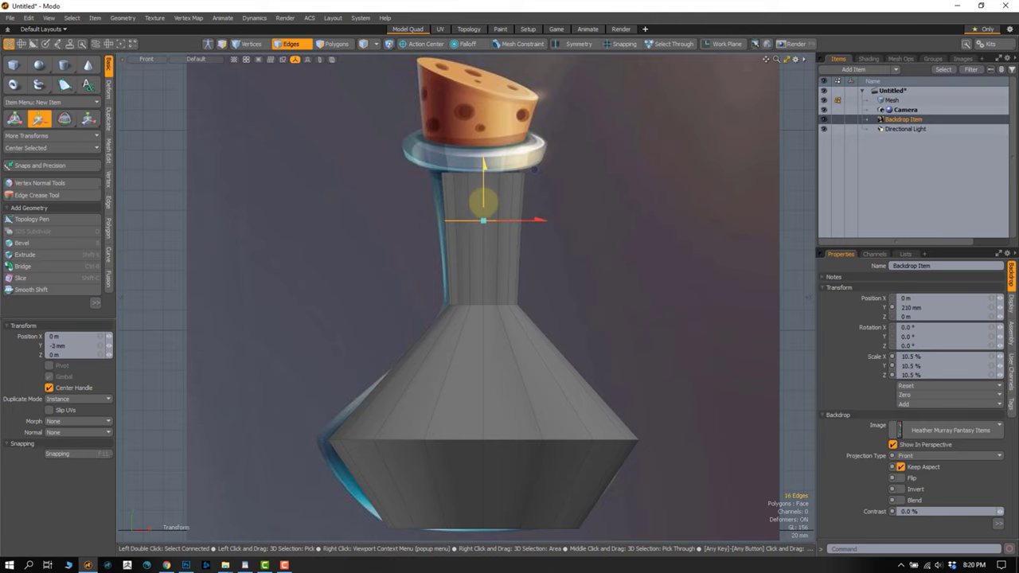
key("r")
key("space")
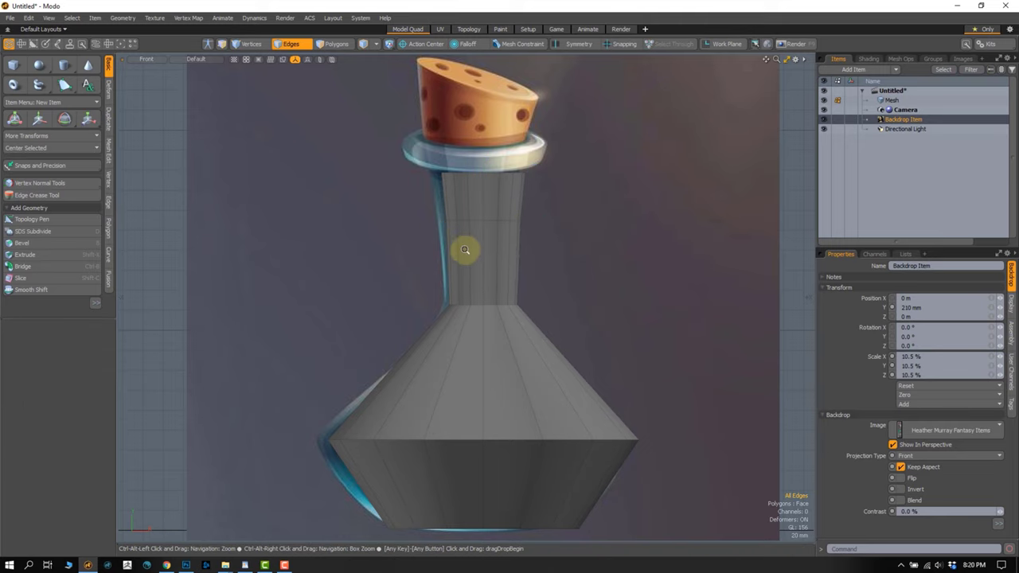
scroll(462, 248, "up", 2)
key("r")
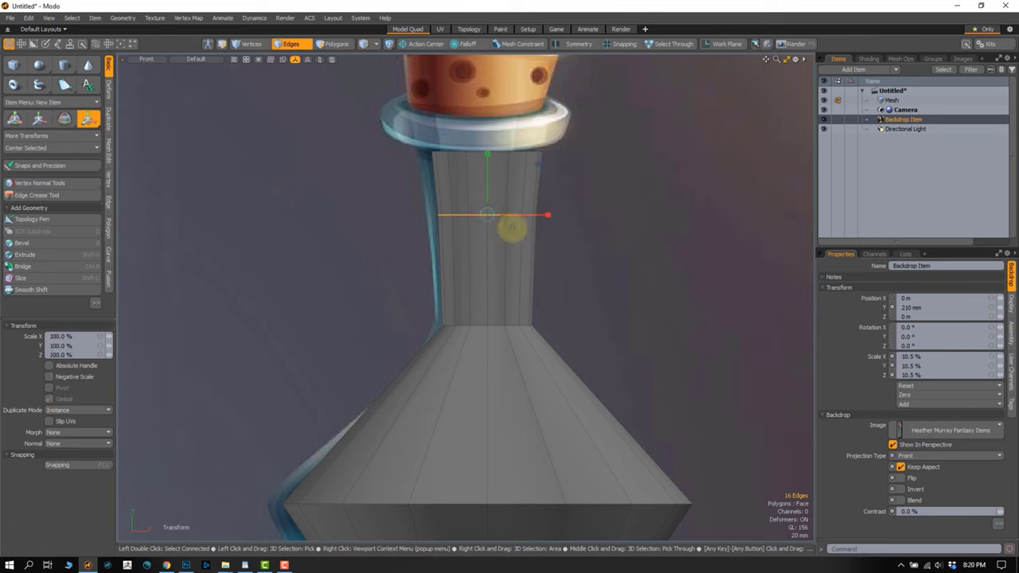
key("space")
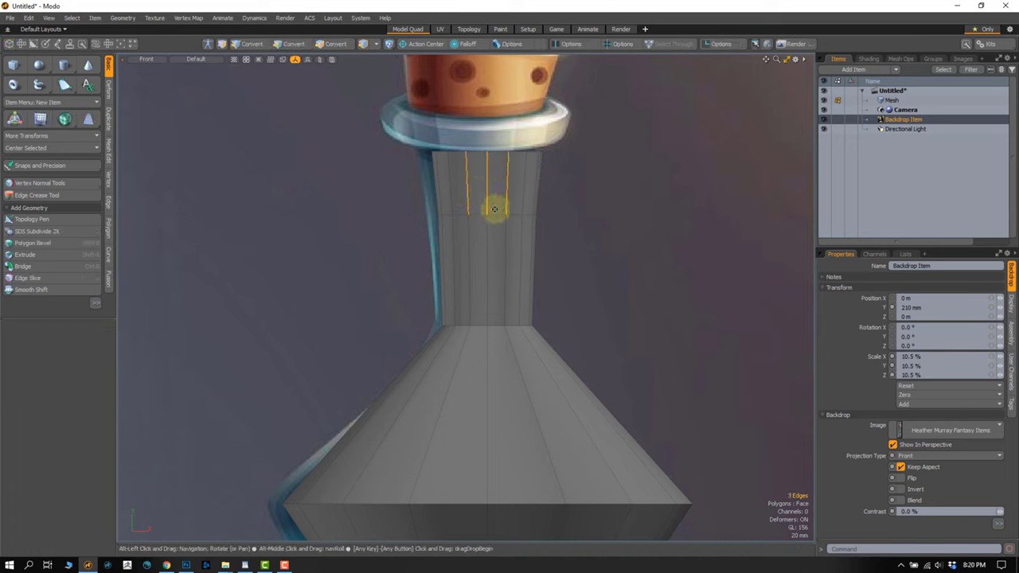
- Inspect the neck's edge loops, briefly removing and restoring the mid-neck loop
key("alt+c")
key("ctrl+z")
left_click_drag(500, 204, 507, 191, "ctrl+alt")
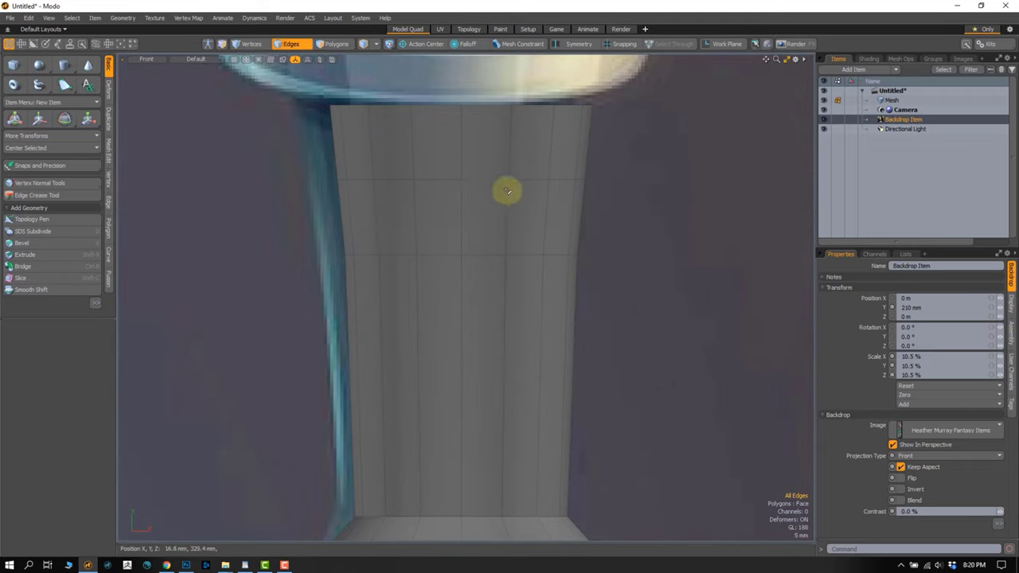
double_click(484, 178)
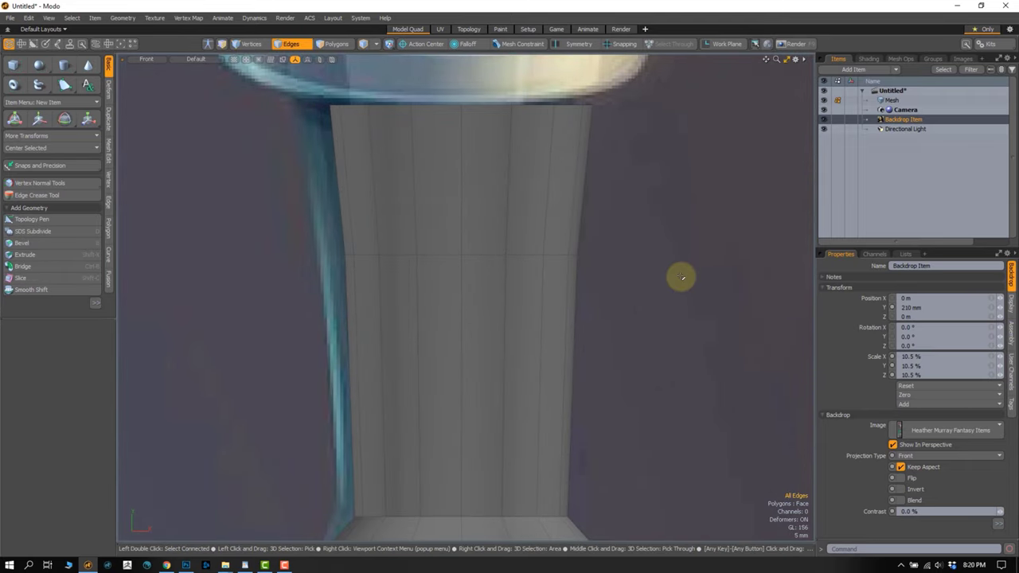
double_click(480, 255)
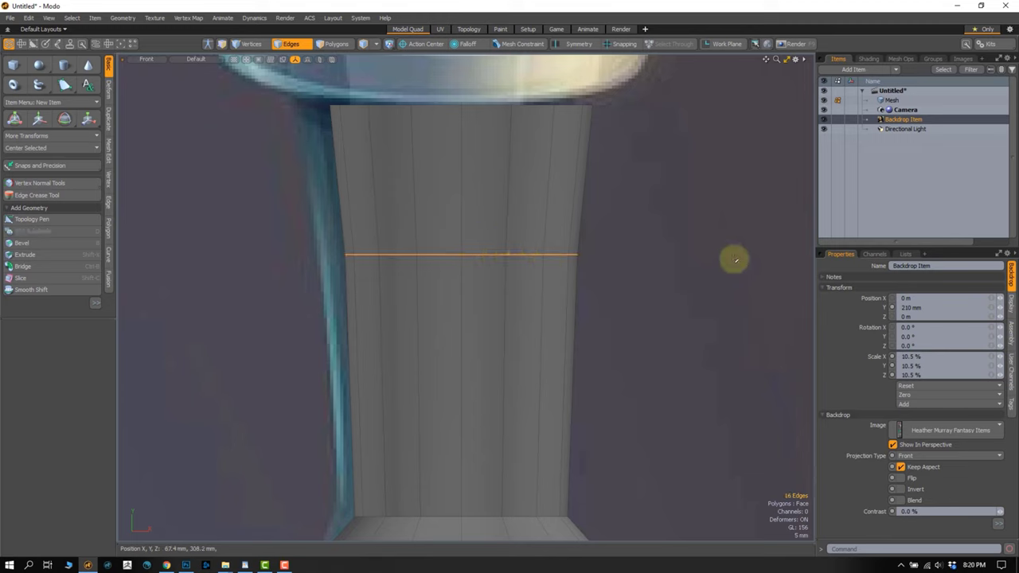
key("BackSpace")
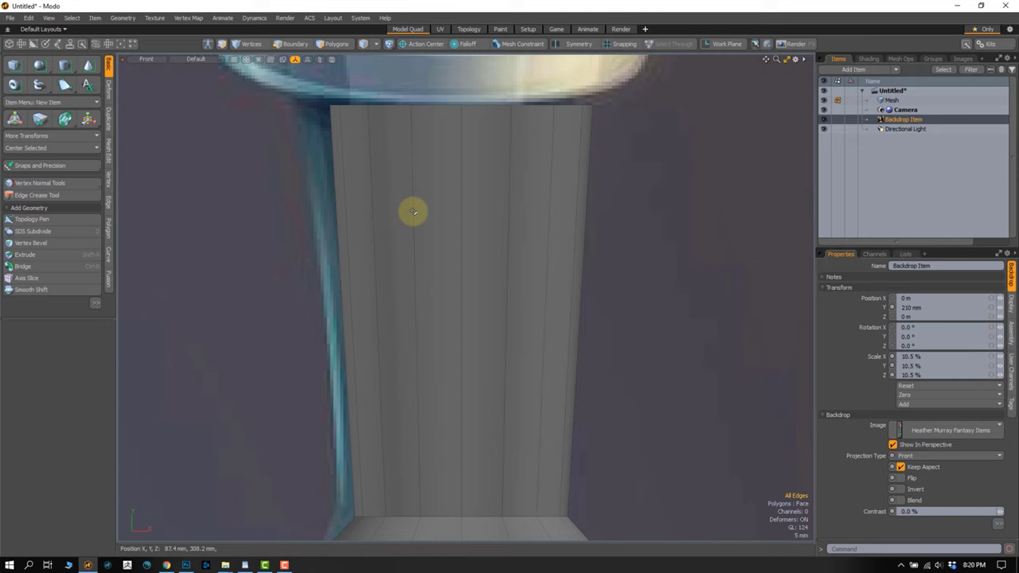
key("ctrl+z")
key("3")
left_click_drag(452, 271, 382, 185, "ctrl+alt")
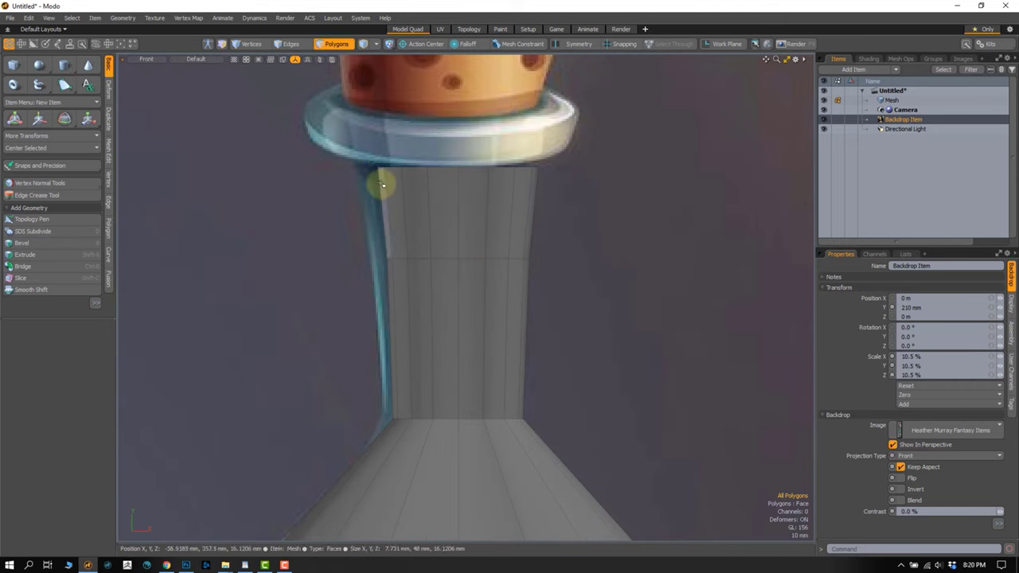
- Extrude the neck's top face about 20 mm upward into a short collar
left_click_drag(561, 199, 477, 231, "ctrl+alt")
key("y")
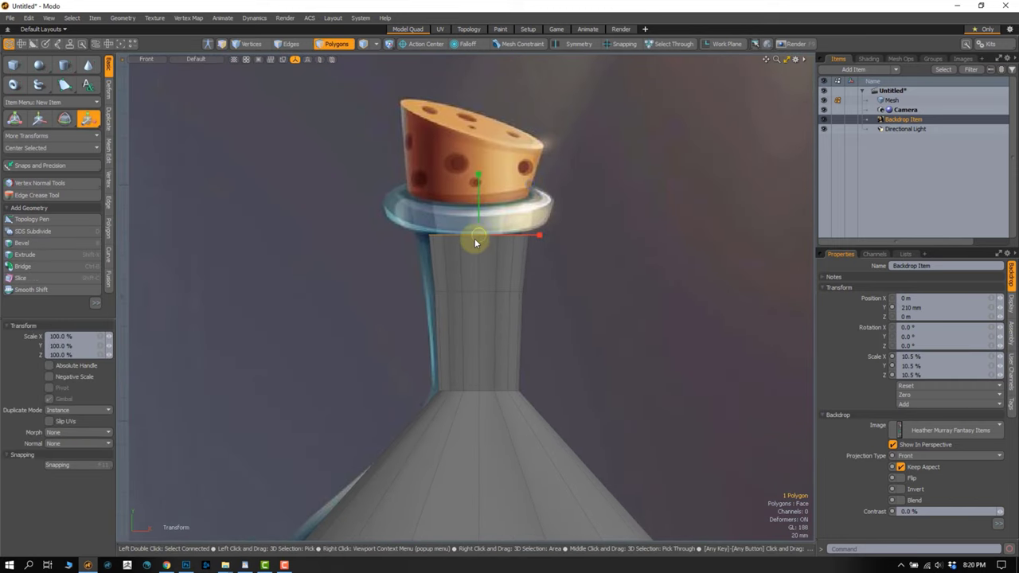
key("shift+x")
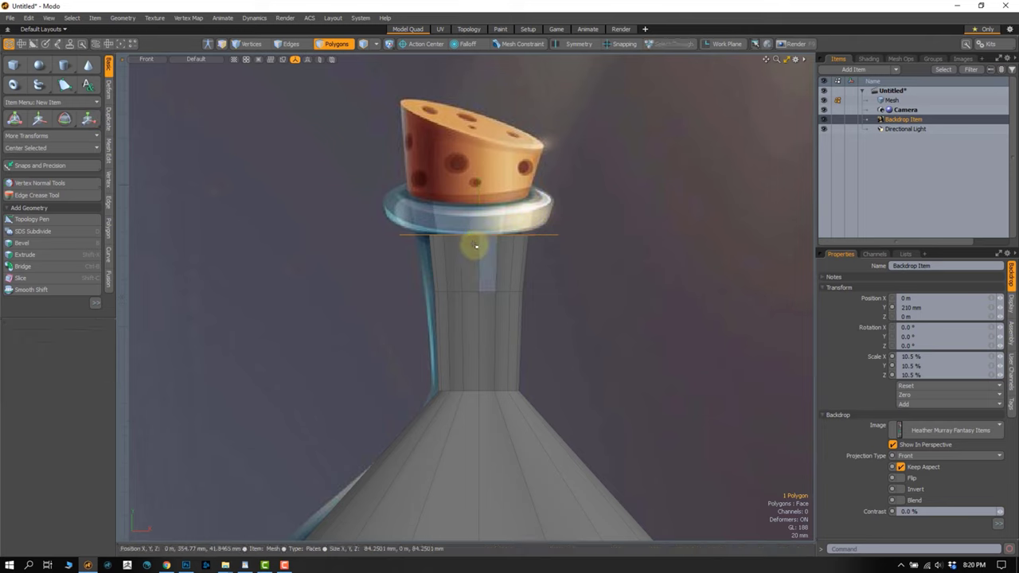
left_click_drag(480, 208, 480, 184)
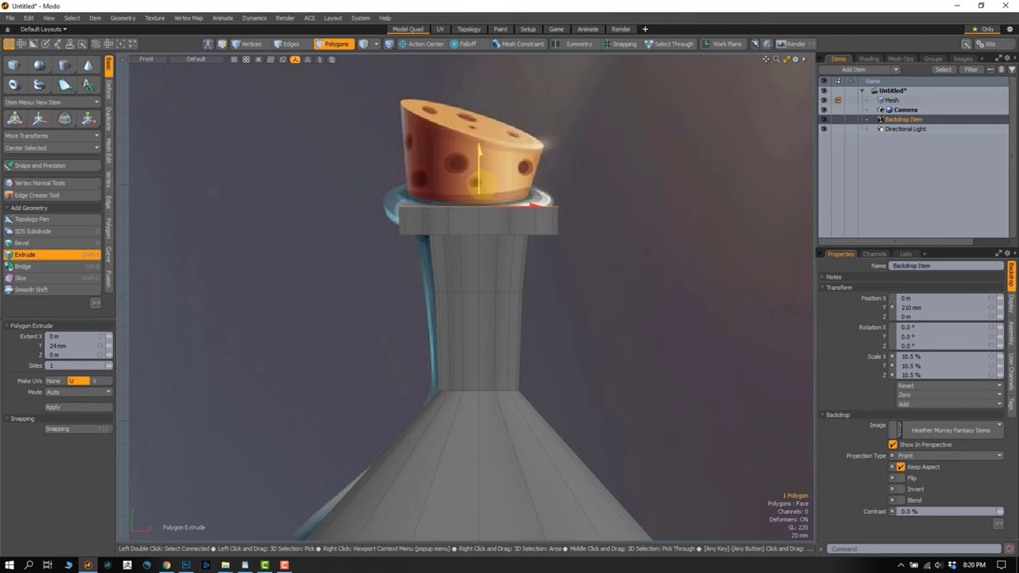
key("space")
mouse_move(534, 266)
left_mouse_down("alt")
mouse_move(480, 305)
mouse_move(409, 269)
mouse_move(467, 289)
mouse_move(467, 223)
mouse_move(519, 185)
mouse_move(451, 234)
mouse_move(481, 183)
mouse_move(449, 189)
mouse_move(455, 162)
left_mouse_up("alt")
- Bevel the collar's top and bottom edge loops with a small, unrounded bevel
double_click(450, 160)
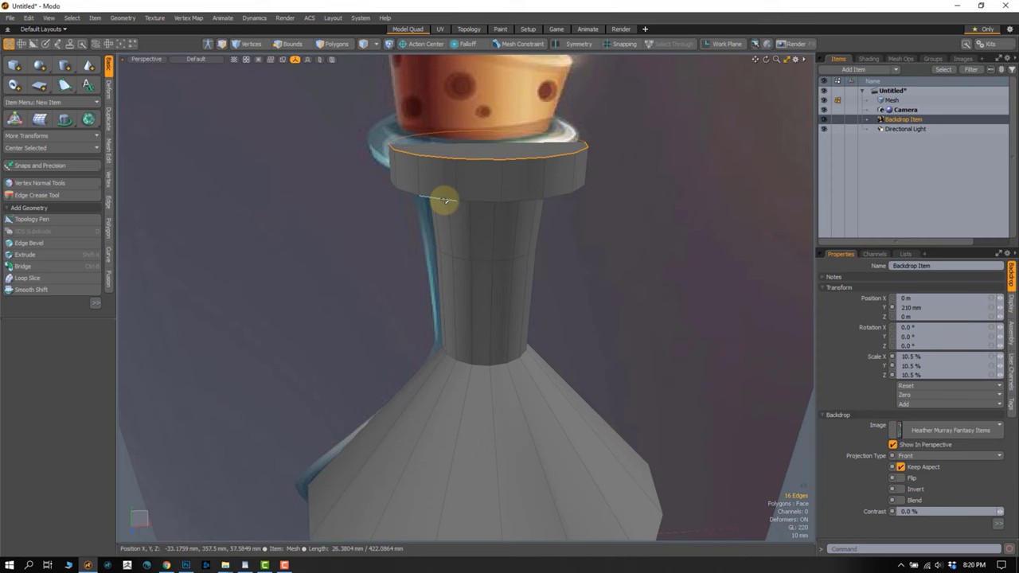
double_click(445, 200, "shift")
mouse_move(446, 220)
left_mouse_down("alt")
mouse_move(417, 228)
mouse_move(437, 215)
left_mouse_up("alt")
key("b")
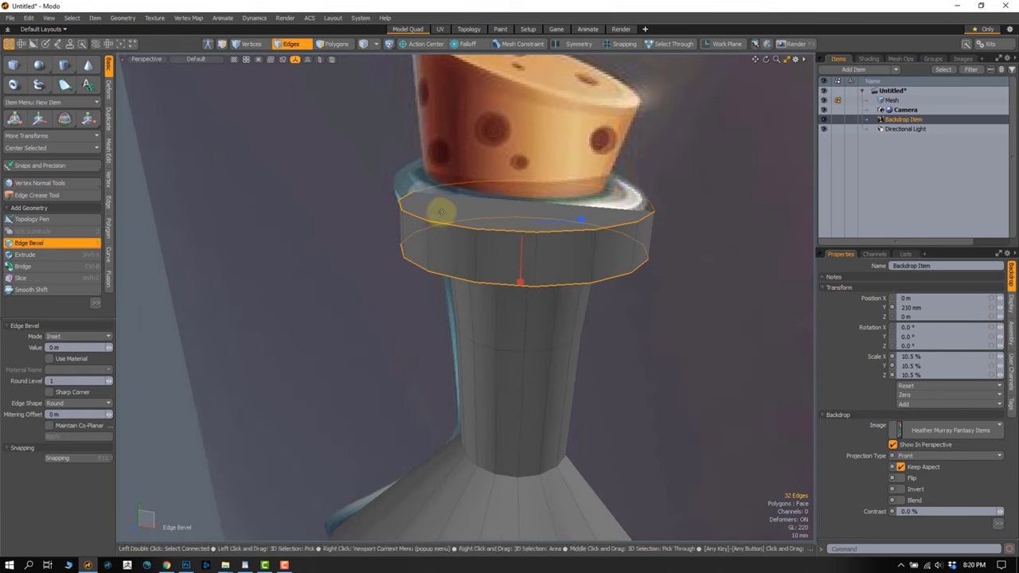
scroll(558, 257, "up", 2)
left_click_drag(609, 229, 617, 224)
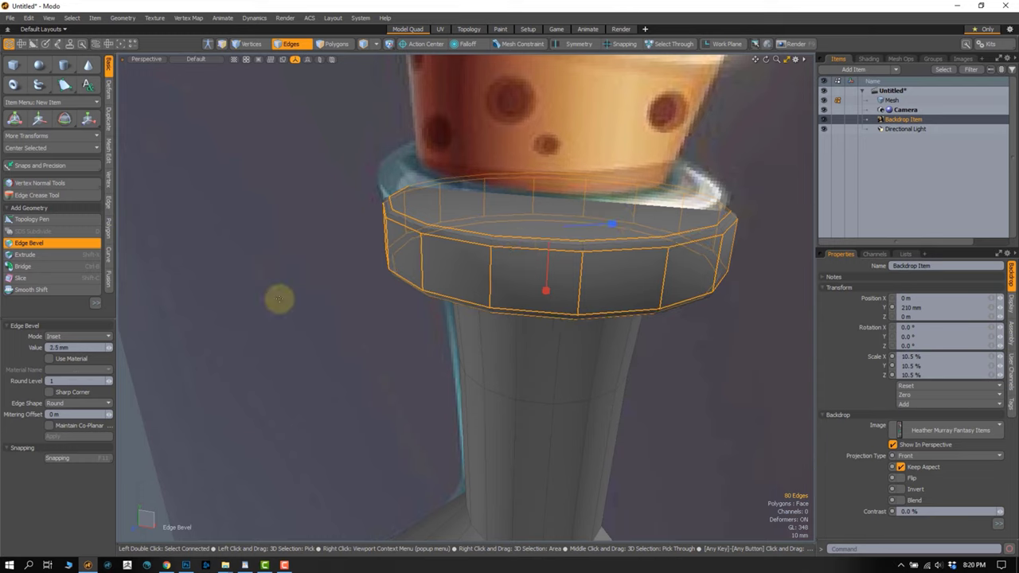
left_click(109, 379)
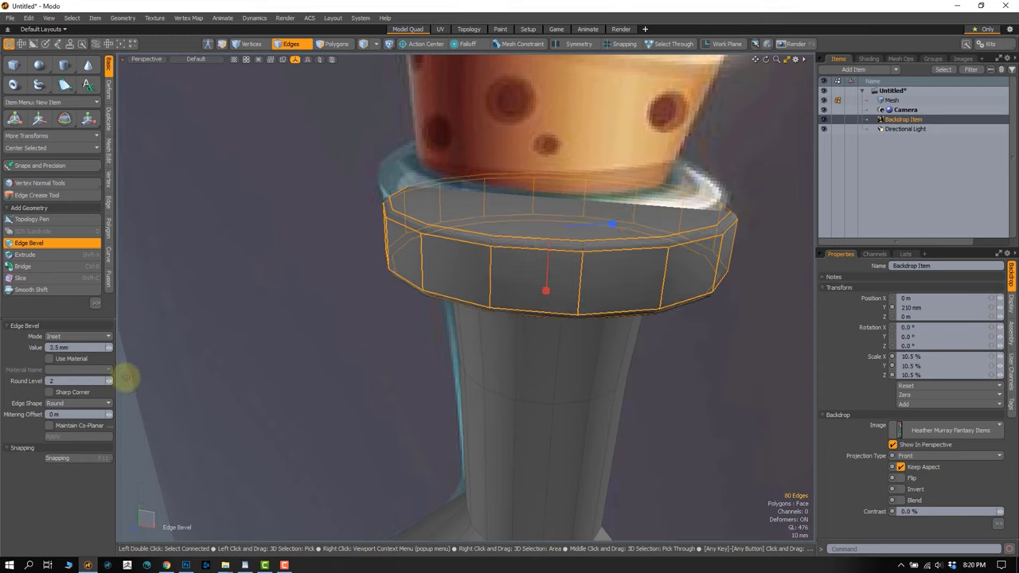
left_click(109, 383)
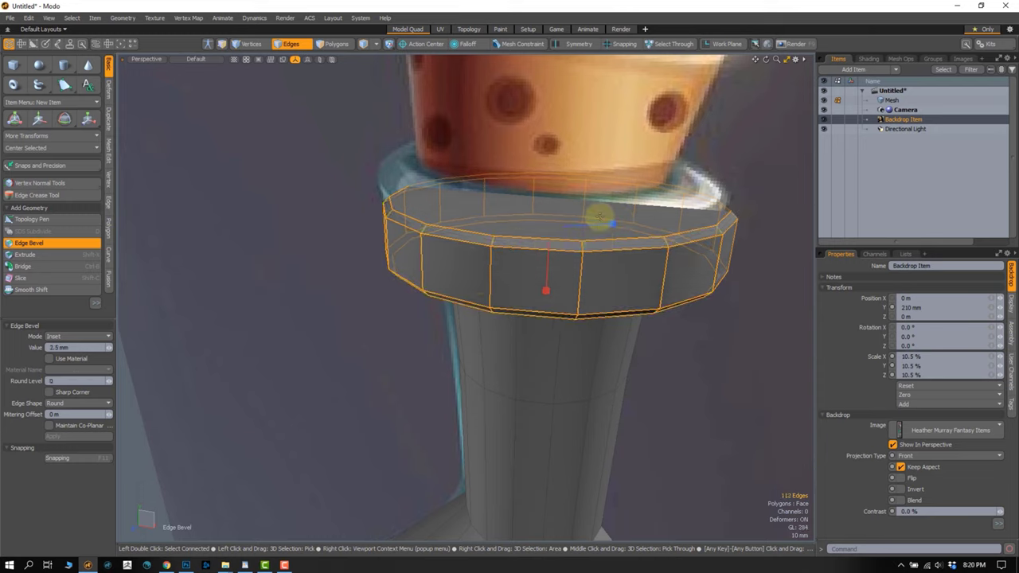
left_click_drag(615, 226, 612, 225)
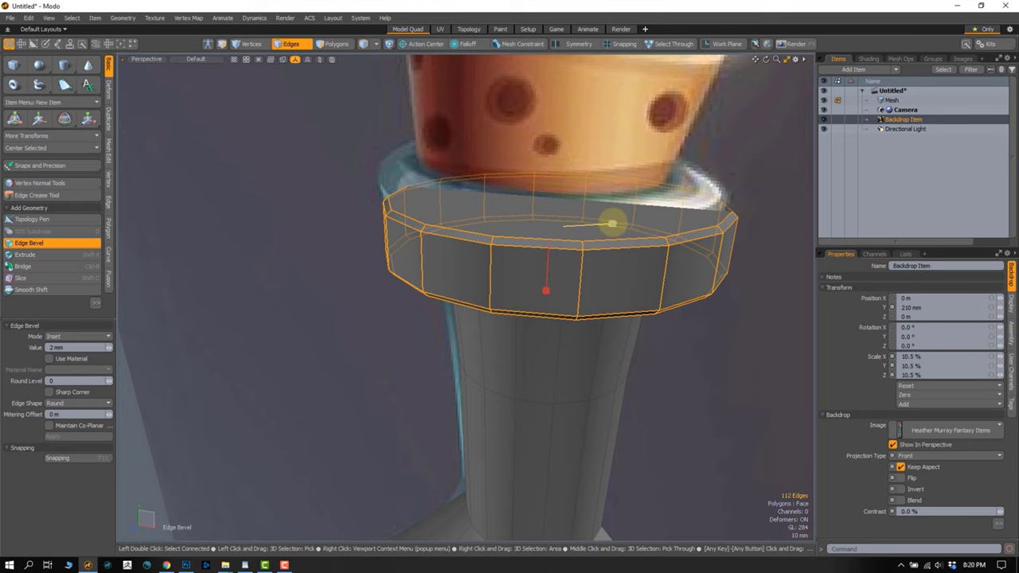
key("space")
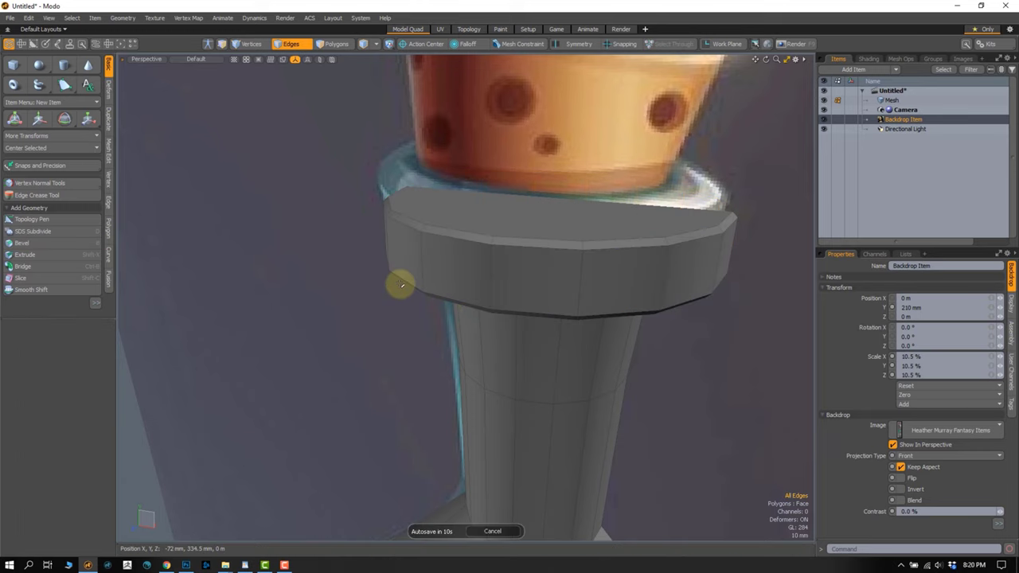
- Bevel the loop where the neck meets the shoulder into a narrow band
mouse_move(505, 294)
left_mouse_down("alt")
mouse_move(473, 311)
mouse_move(496, 337)
mouse_move(527, 262)
mouse_move(490, 270)
mouse_move(528, 262)
mouse_move(515, 168)
left_mouse_up("alt")
scroll(514, 159, "up", 3)
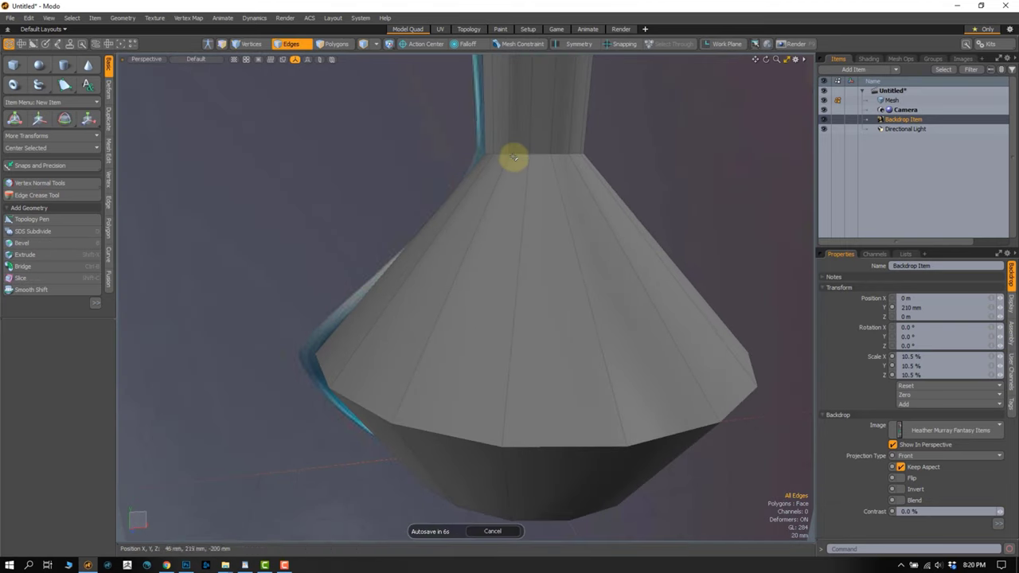
double_click(516, 153)
scroll(502, 199, "down", 2)
key("b")
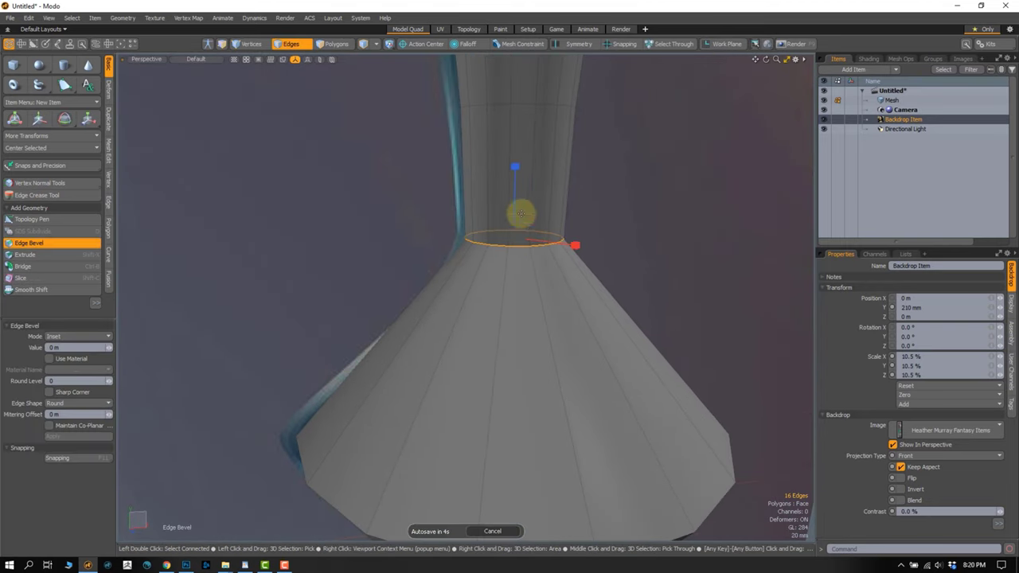
mouse_move(514, 197)
left_mouse_down()
mouse_move(517, 215)
mouse_move(557, 243)
mouse_move(456, 215)
mouse_move(258, 420)
left_mouse_up()
scroll(513, 219, "up", 2)
key("space")
scroll(557, 215, "down", 3)
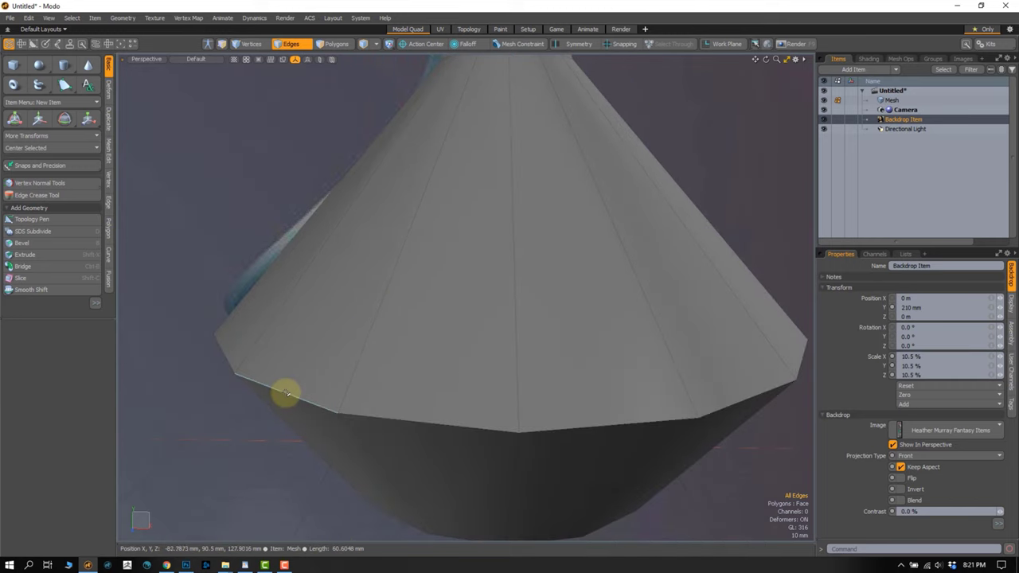
- Chamfer the shoulder's outer rim loop with one rounding level
double_click(284, 392)
key("b")
left_click_drag(495, 245, 503, 235)
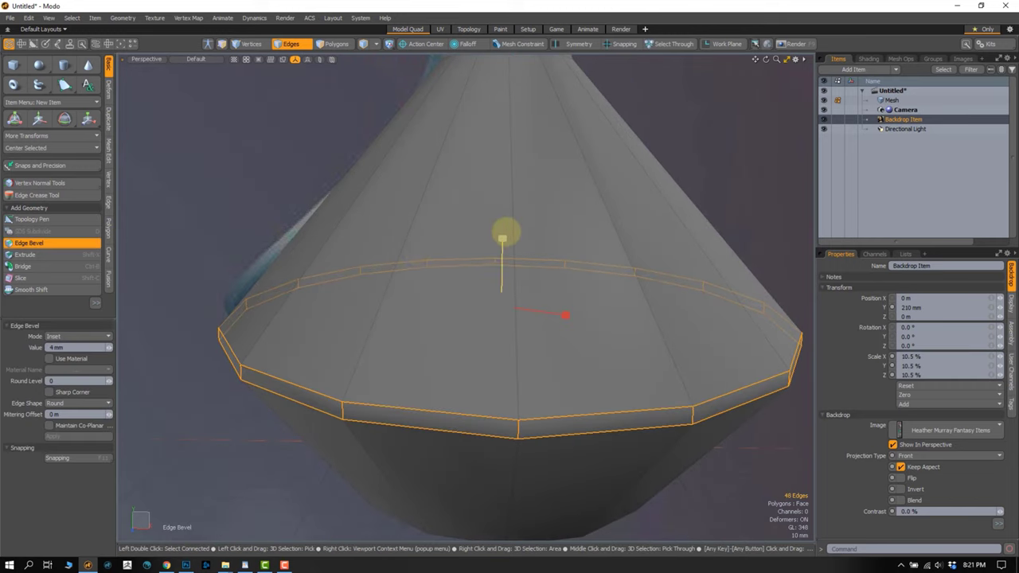
left_click(110, 382)
mouse_move(421, 291)
left_mouse_down("alt")
mouse_move(421, 275)
mouse_move(500, 216)
mouse_move(505, 200)
left_mouse_up("alt")
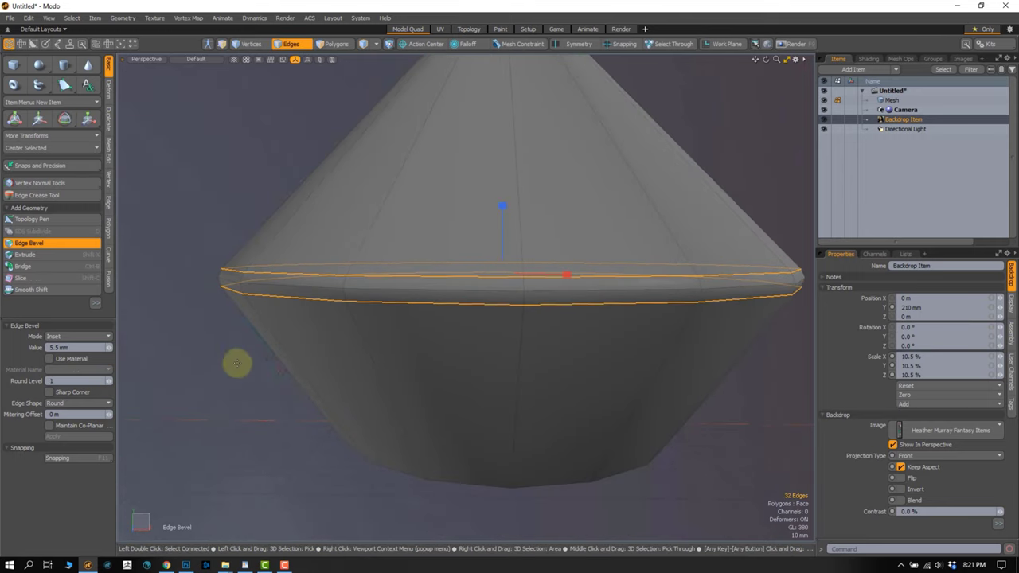
key("space")
left_click(197, 395)
- Add a slight bevel to the bottle's bottom rim edge loop
mouse_move(387, 330)
left_mouse_down("alt")
mouse_move(428, 271)
mouse_move(448, 260)
mouse_move(462, 206)
mouse_move(475, 216)
left_mouse_up("alt")
double_click(462, 206)
key("b")
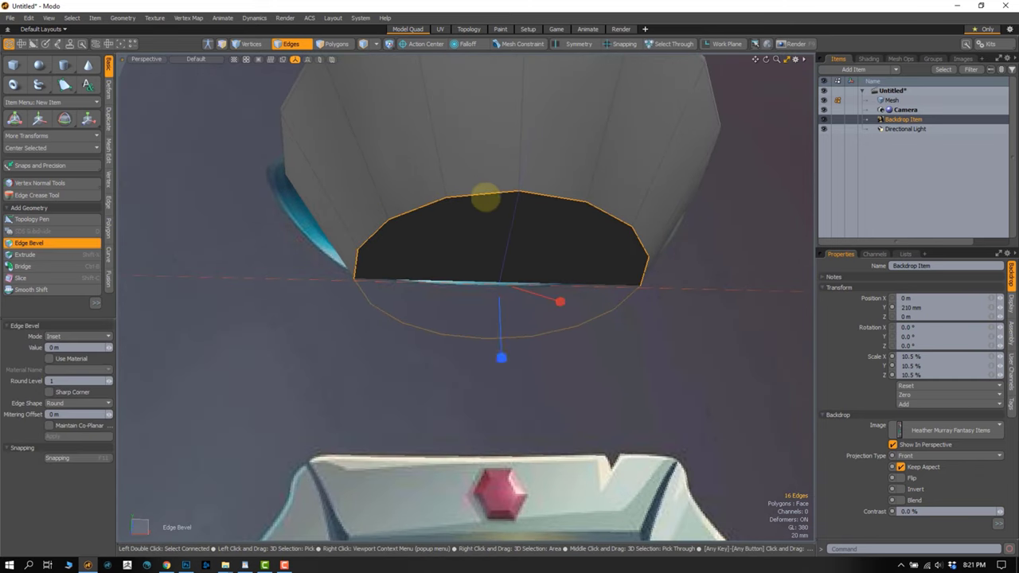
left_click_drag(501, 357, 498, 357)
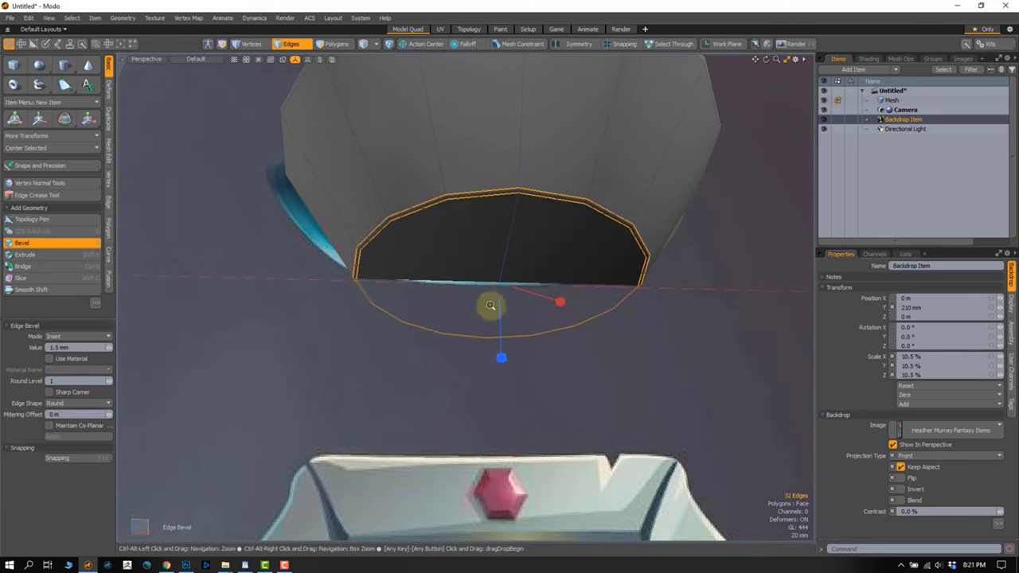
scroll(450, 230, "up", 3)
scroll(458, 228, "up", 3)
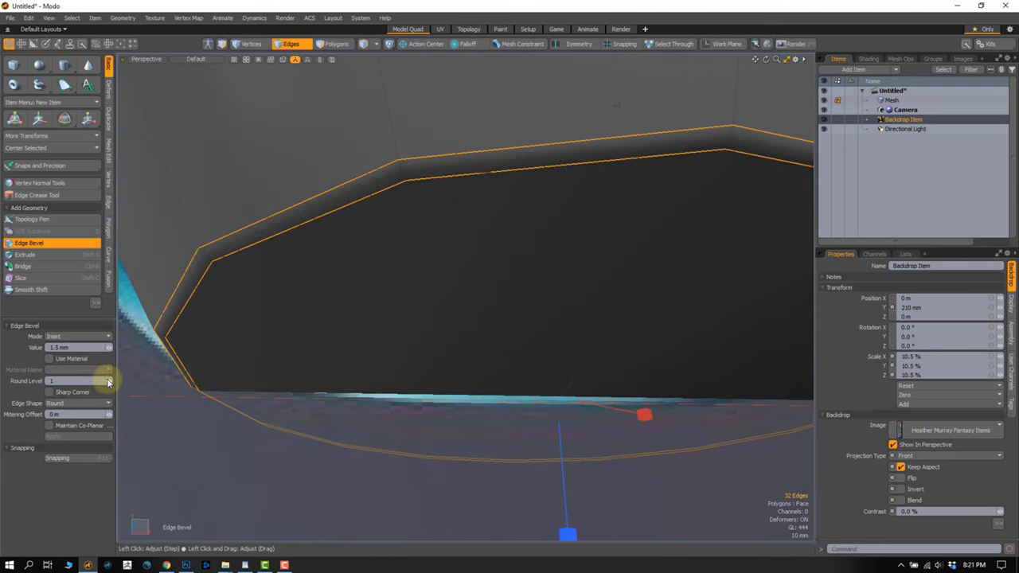
scroll(445, 263, "down", 5)
key("space")
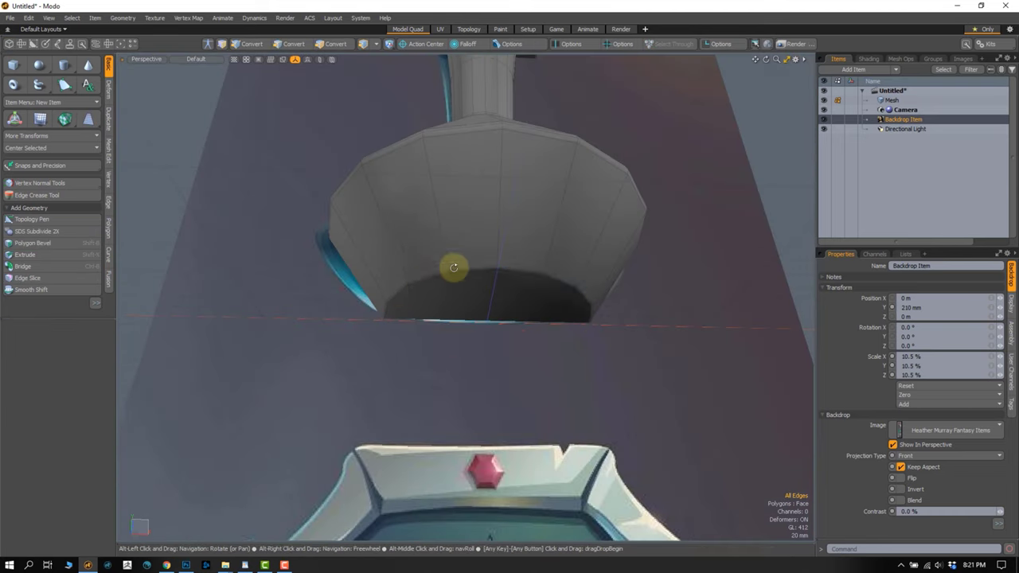
mouse_move(455, 268)
left_mouse_down("alt")
mouse_move(462, 216)
mouse_move(483, 266)
left_mouse_up("alt")
- Select the bottom cap face and hide the reference backdrop image
key("3")
left_click(480, 214)
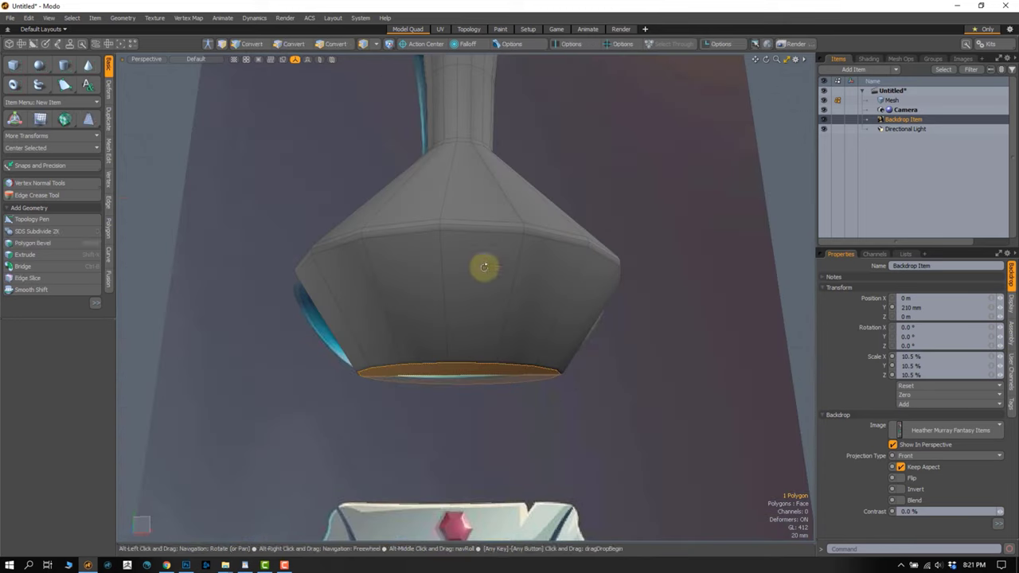
left_click(824, 119)
mouse_move(484, 227)
left_mouse_down("alt")
mouse_move(427, 212)
mouse_move(425, 319)
mouse_move(420, 303)
mouse_move(451, 289)
mouse_move(483, 209)
mouse_move(473, 236)
left_mouse_up("alt")
- Add the top cap face and run Polygon > Quadruple on both caps
left_click(450, 289, "shift")
left_click(121, 19)
mouse_move(128, 265)
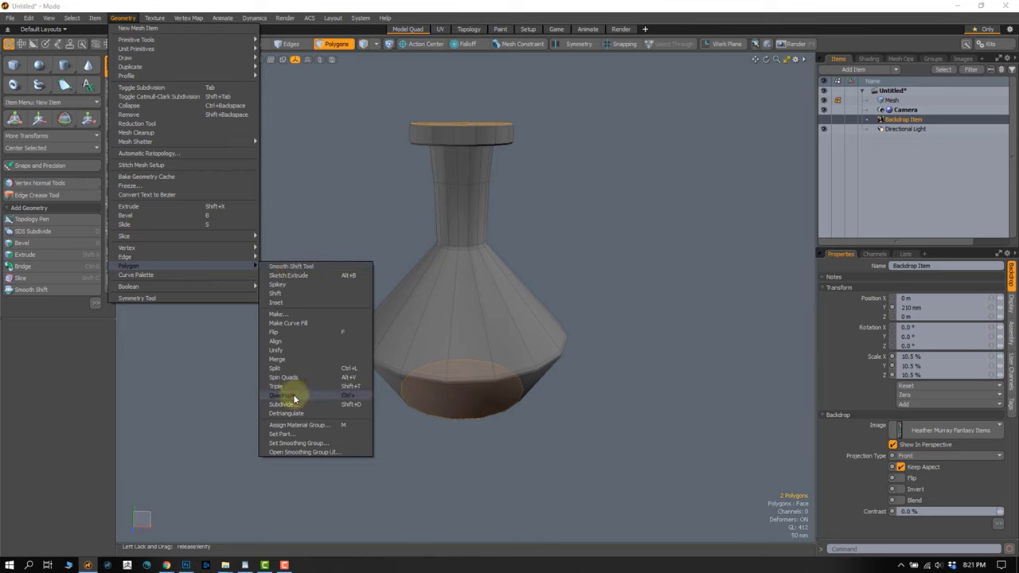
left_click(294, 398)
mouse_move(487, 246)
left_mouse_down("alt")
mouse_move(473, 307)
mouse_move(503, 323)
mouse_move(496, 284)
left_mouse_up("alt")
- In Top view, select the inner round cap face and hide everything else
key("3")
mouse_move(503, 250)
left_mouse_down("ctrl+alt")
mouse_move(493, 258)
mouse_move(475, 152)
mouse_move(467, 276)
mouse_move(512, 157)
left_mouse_up("ctrl+alt")
key("1")
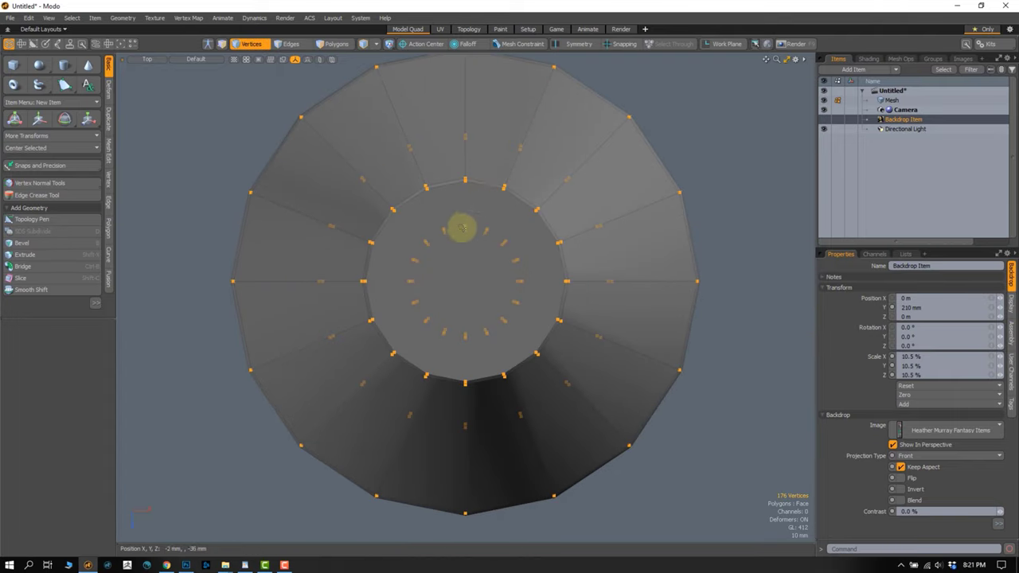
key("3")
left_click(462, 232)
key("shift+h")
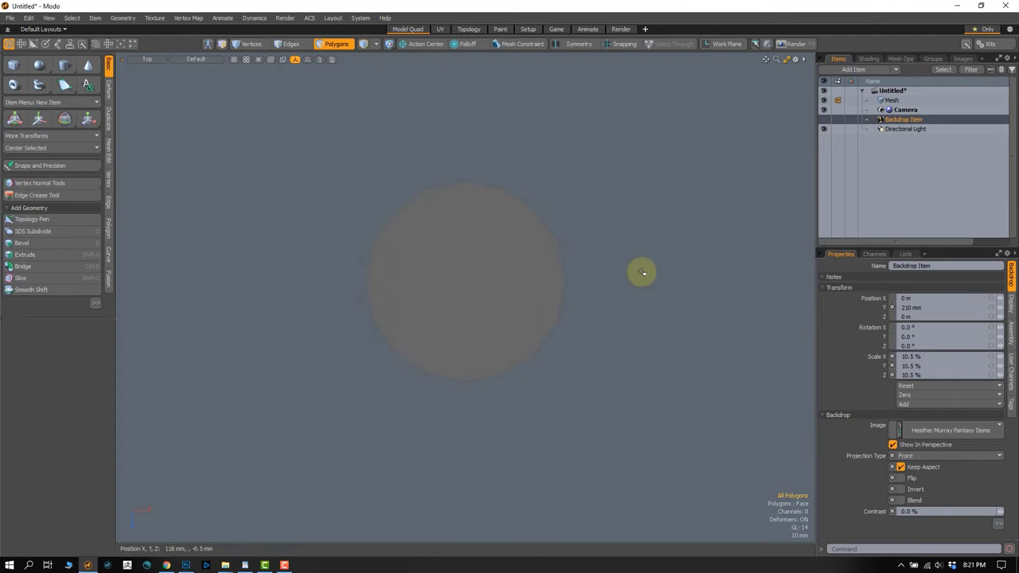
- Cut several parallel vertical Edge Slices across the isolated cap disc
key("c")
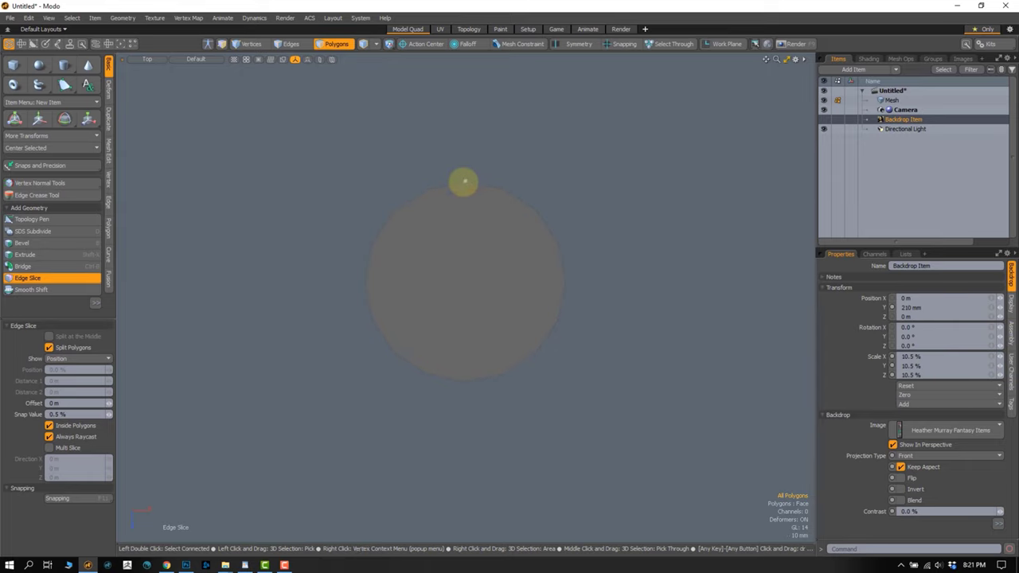
left_click(465, 182)
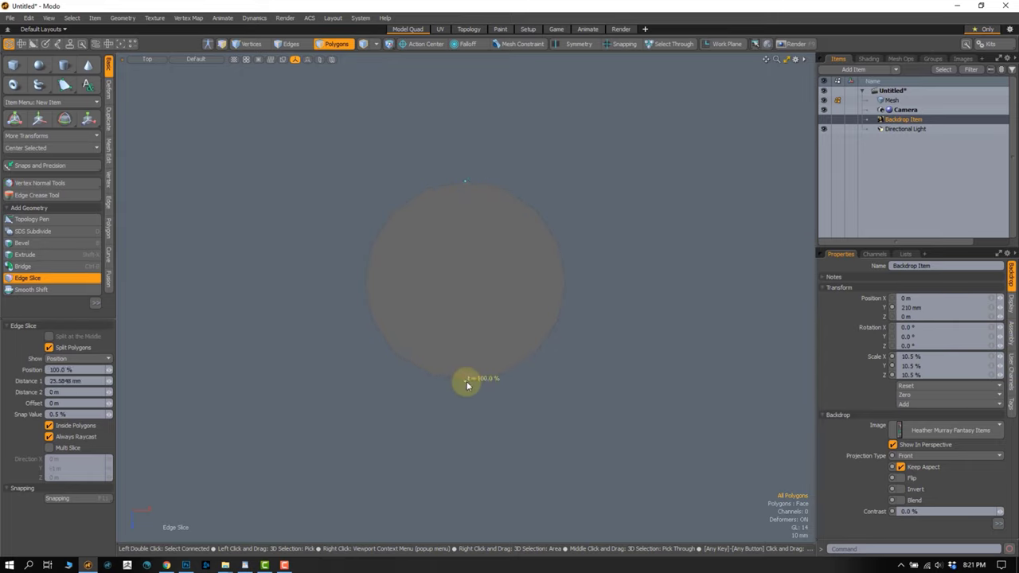
key("space")
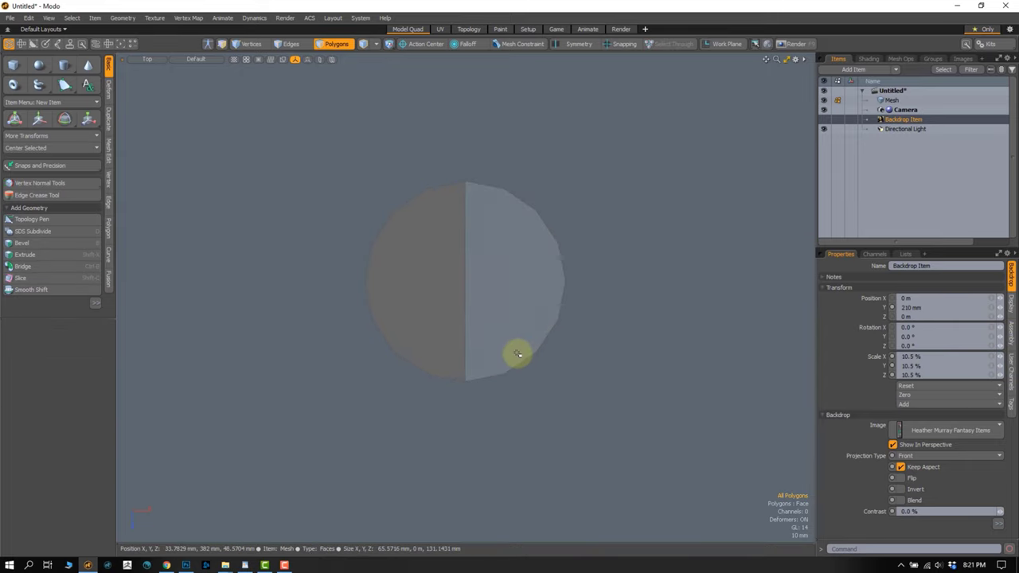
key("alt+c")
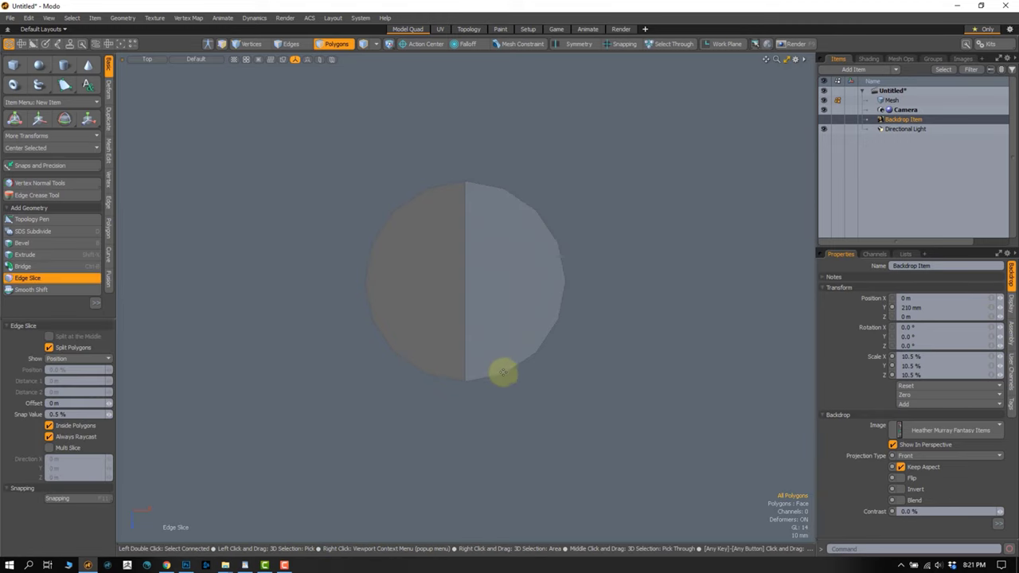
left_click(504, 373)
left_click(503, 186)
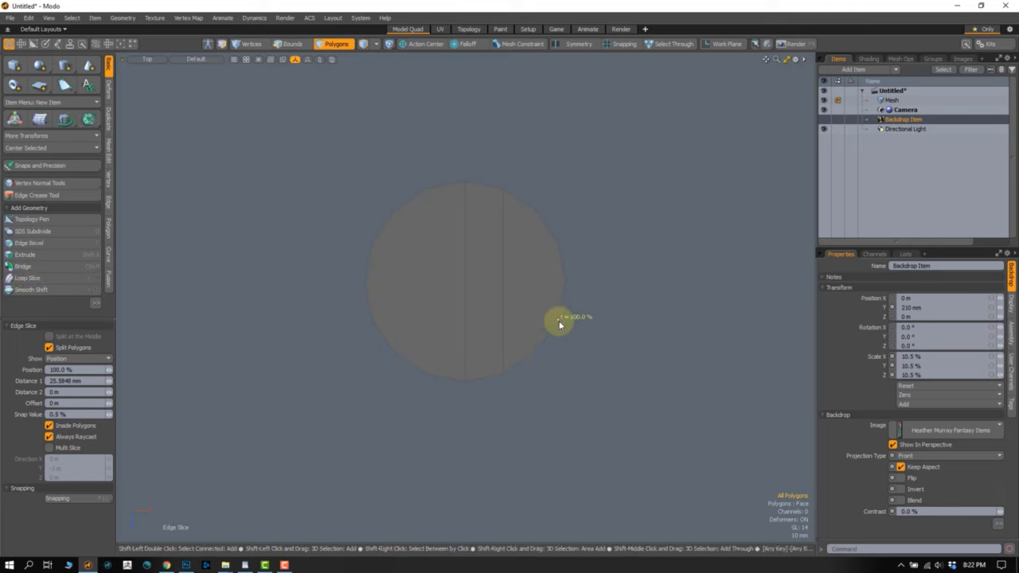
left_click(557, 244)
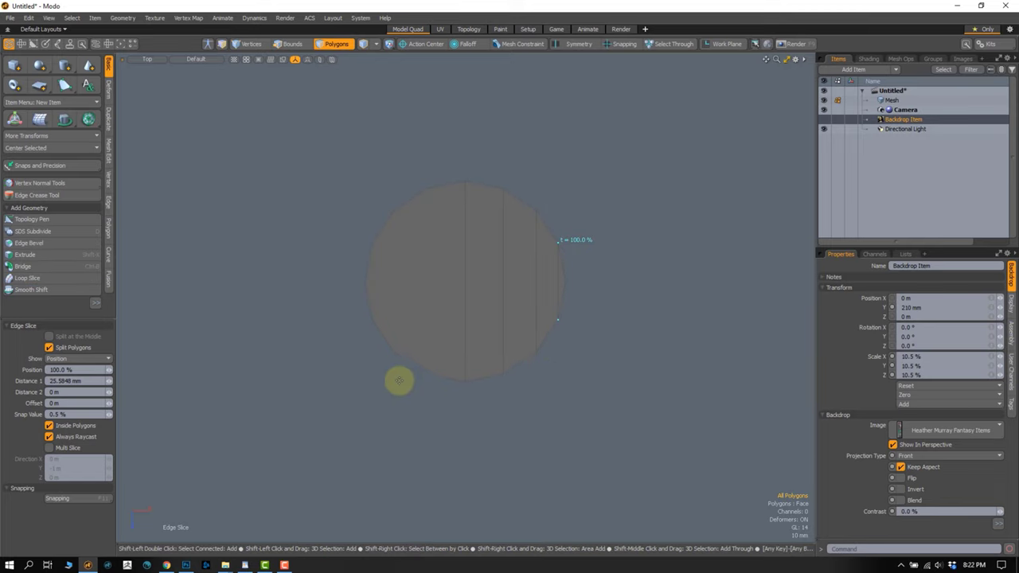
left_click(426, 374, "shift")
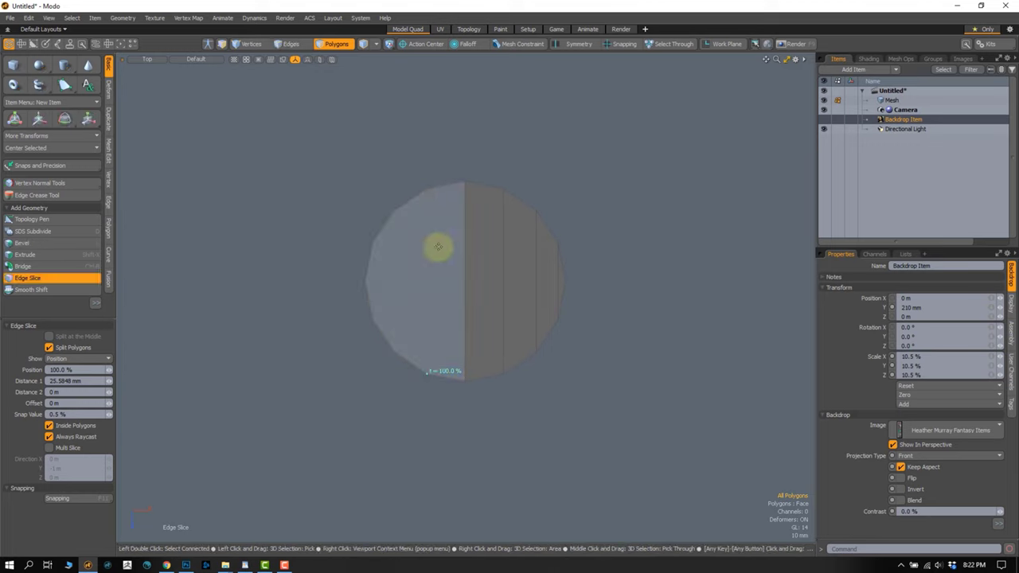
left_click(426, 188)
left_click(393, 349)
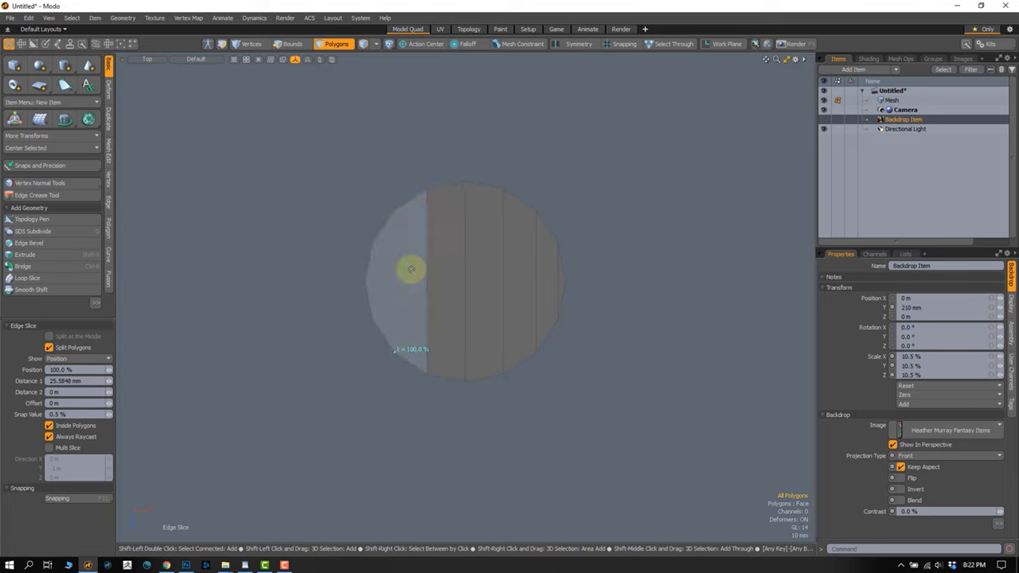
left_click(394, 211)
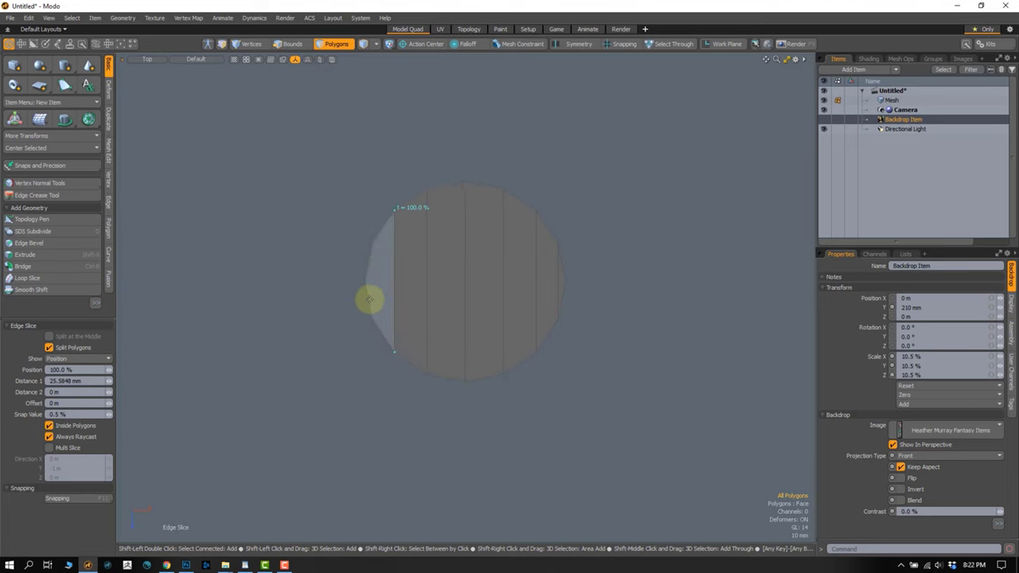
left_click(373, 317)
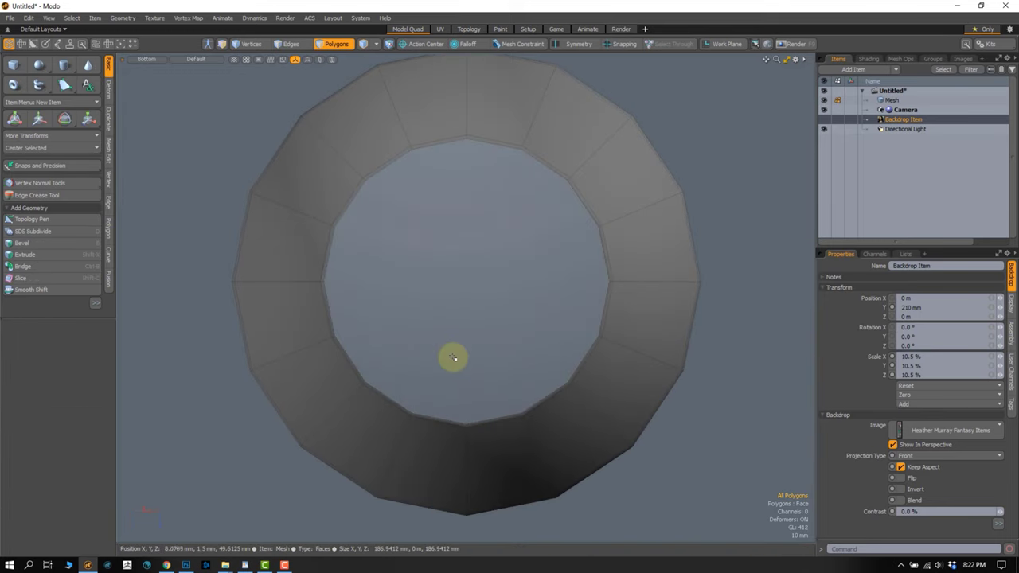
- Isolate the bottom cap and slice it vertically down the middle
left_click(476, 285)
key("shift+h")
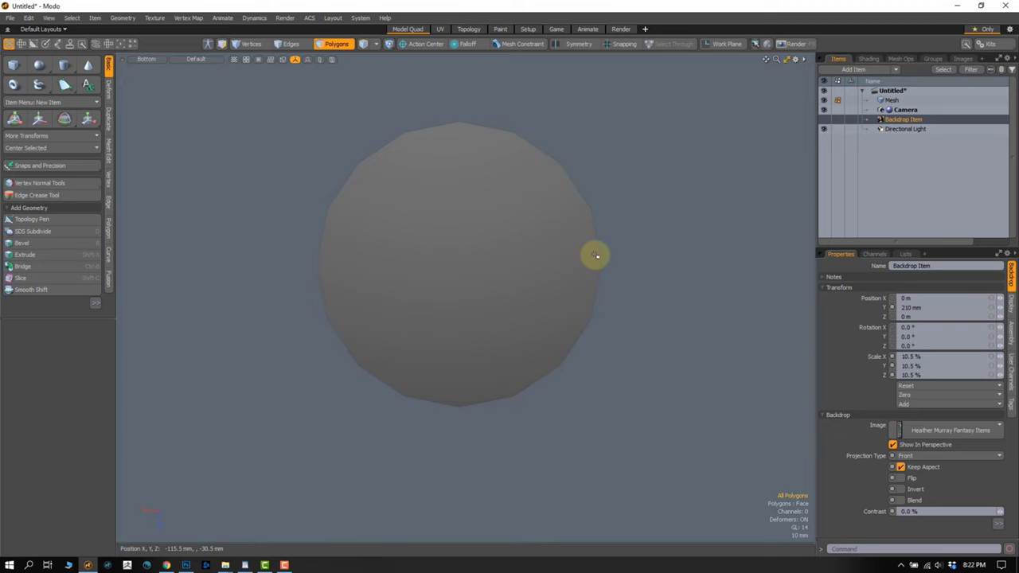
key("c")
left_click(460, 119)
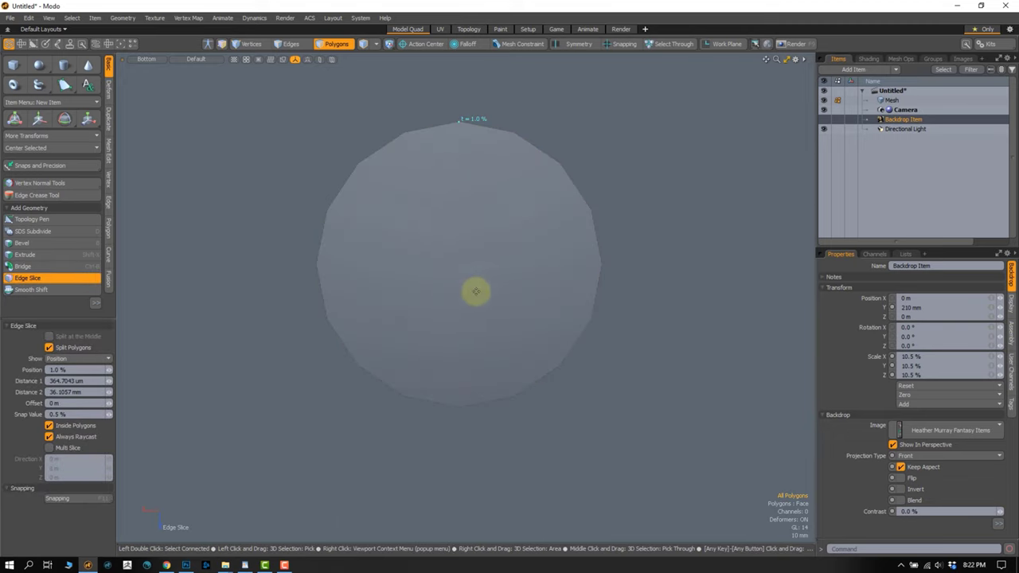
key("1")
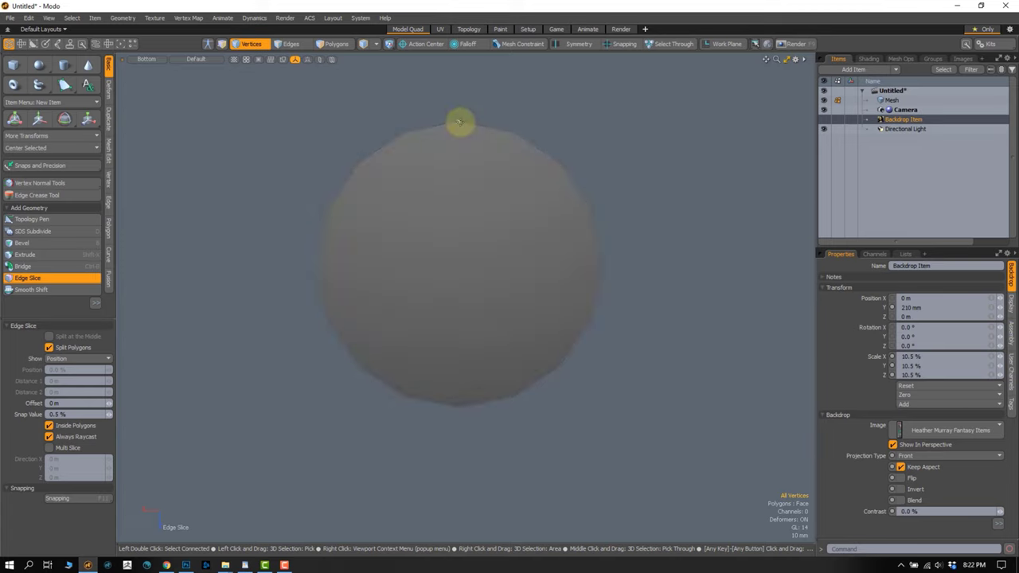
left_click(461, 121)
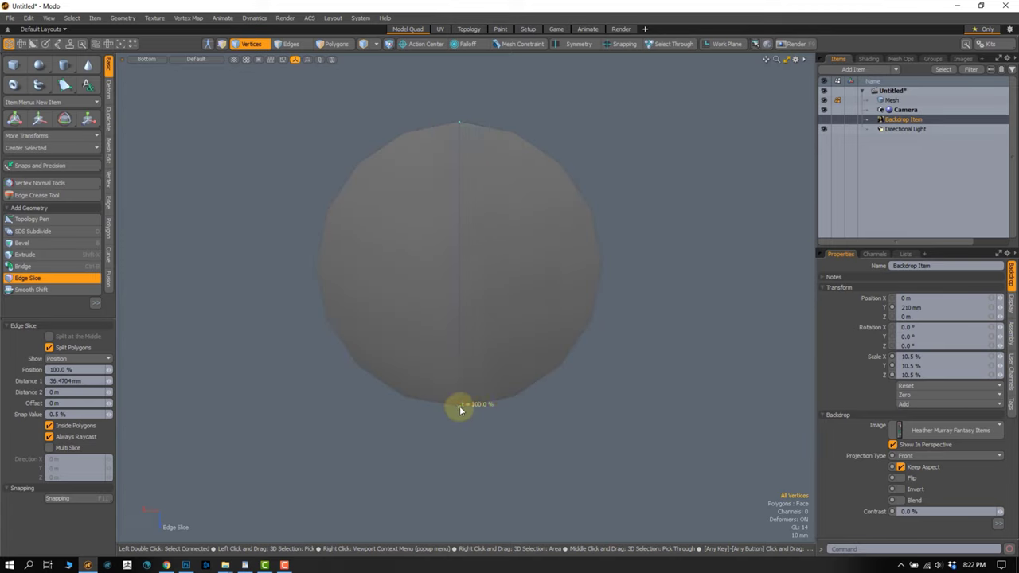
left_click(460, 409)
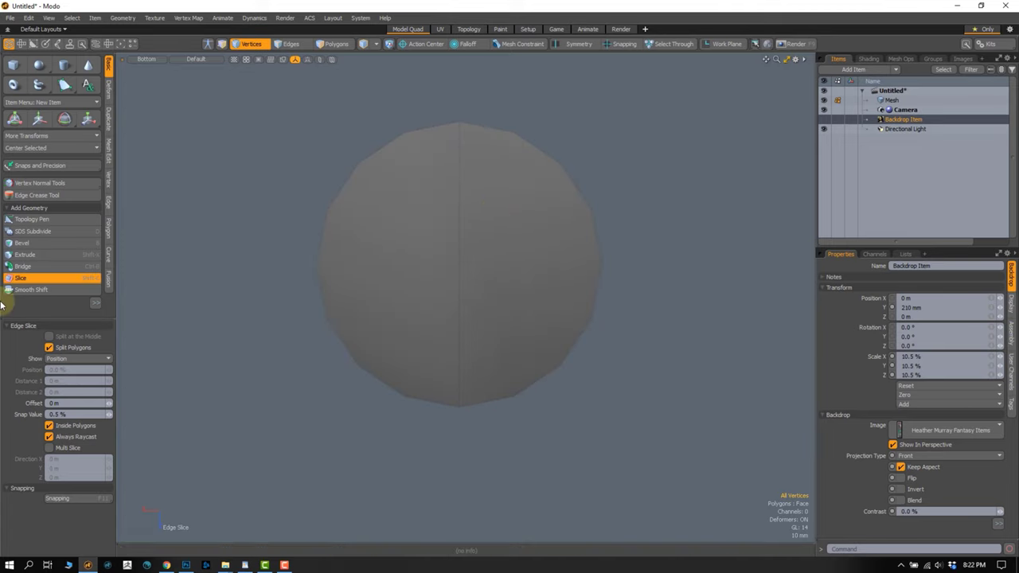
left_click(18, 281)
- Add parallel vertical slices on the cap's right and left halves, then return to Perspective
key("2")
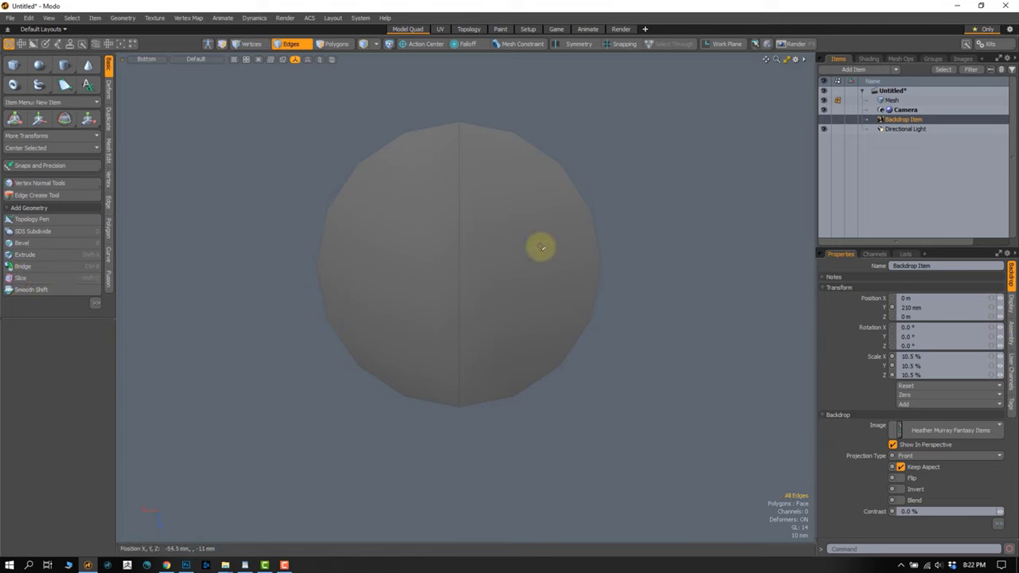
key("alt+c")
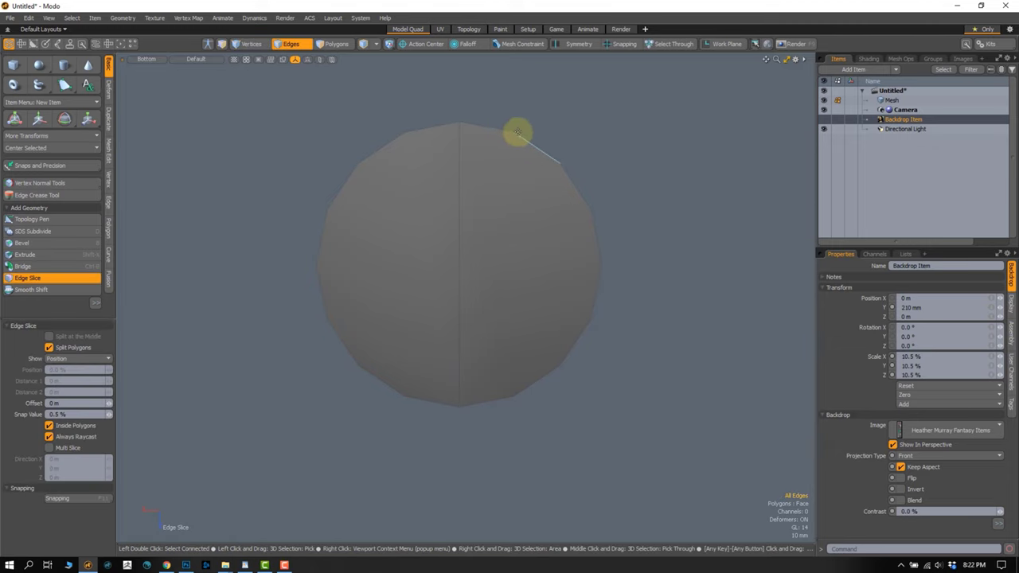
left_click(514, 132)
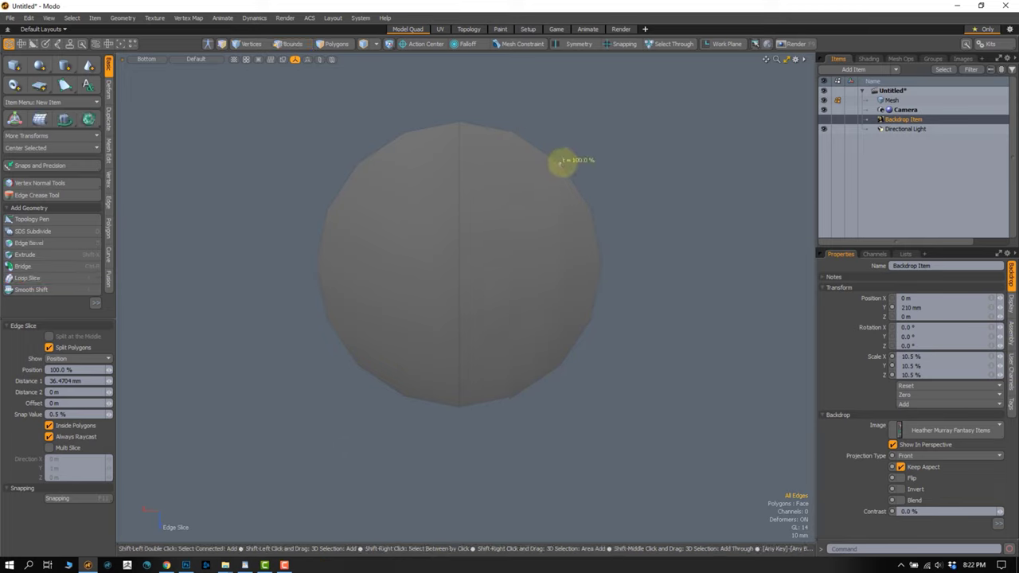
left_click(562, 162, "shift")
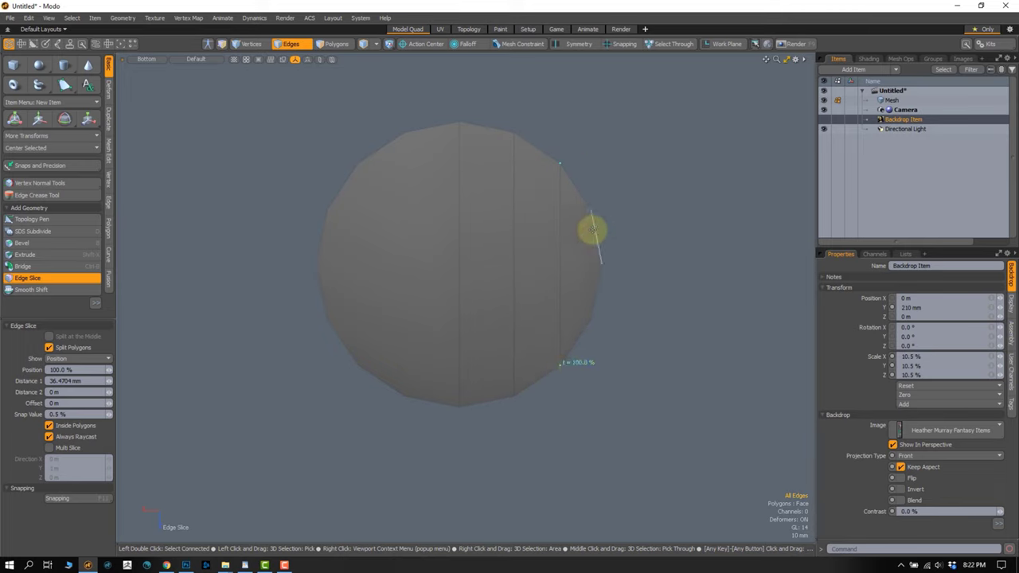
left_click(590, 209, "shift")
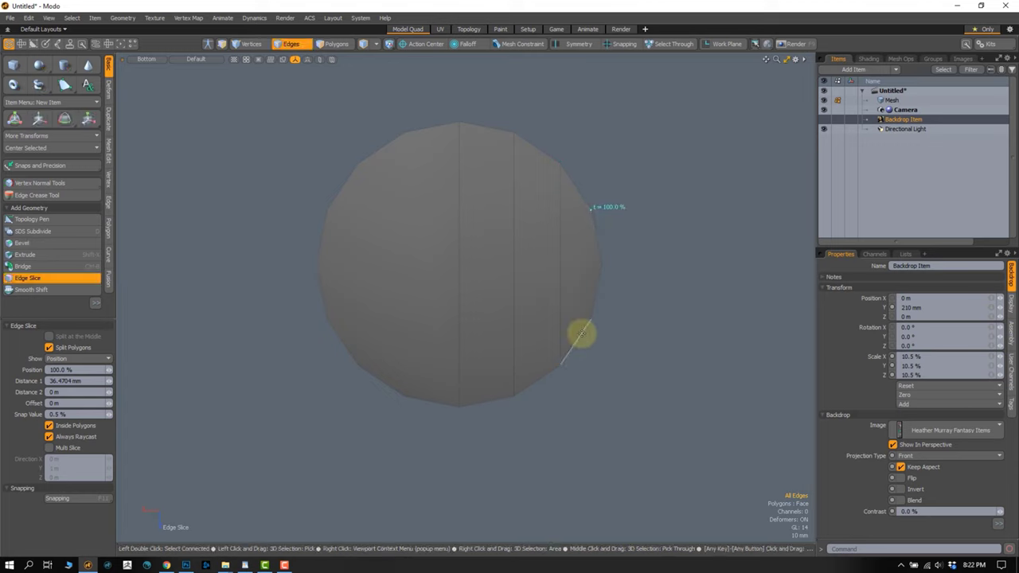
left_click(591, 321, "shift")
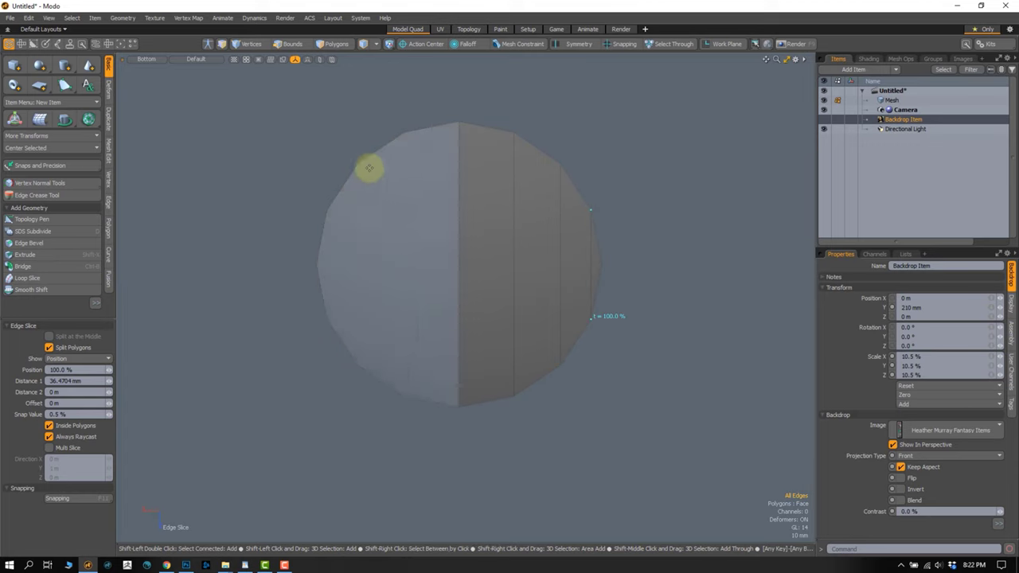
left_click(404, 132, "shift")
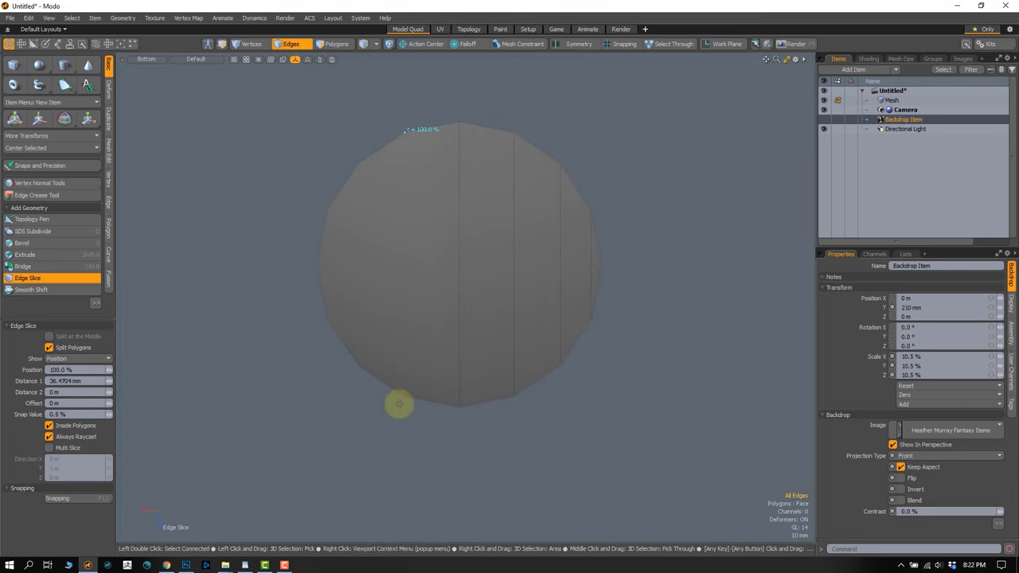
left_click(405, 402)
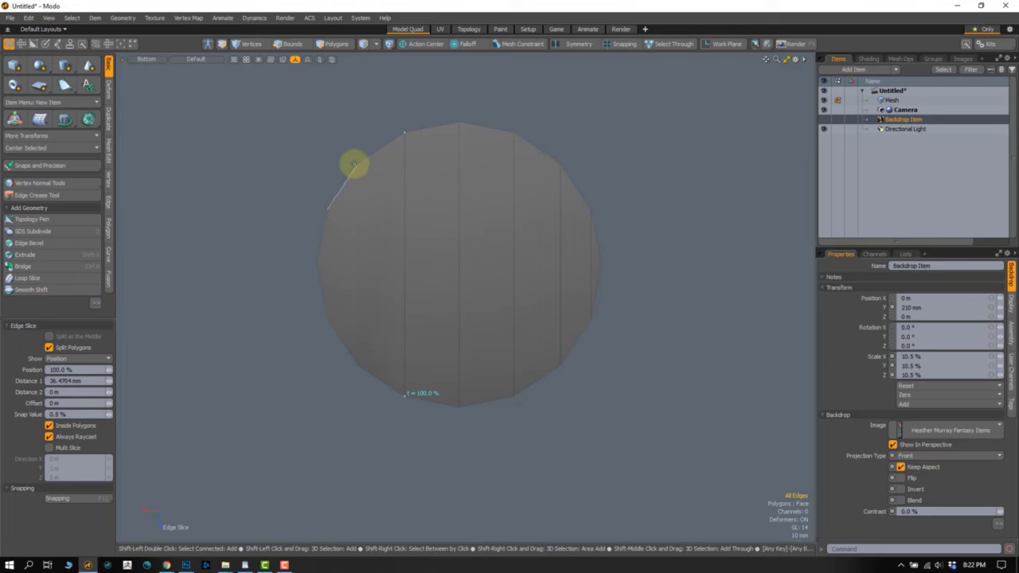
left_click(359, 163, "shift")
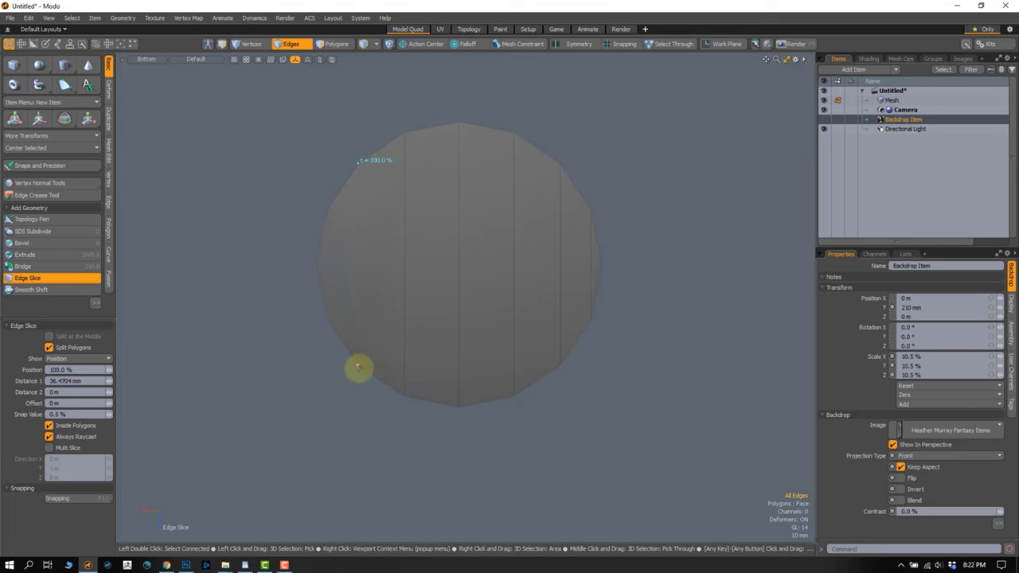
left_click(357, 365)
key("space")
left_click(326, 208, "shift")
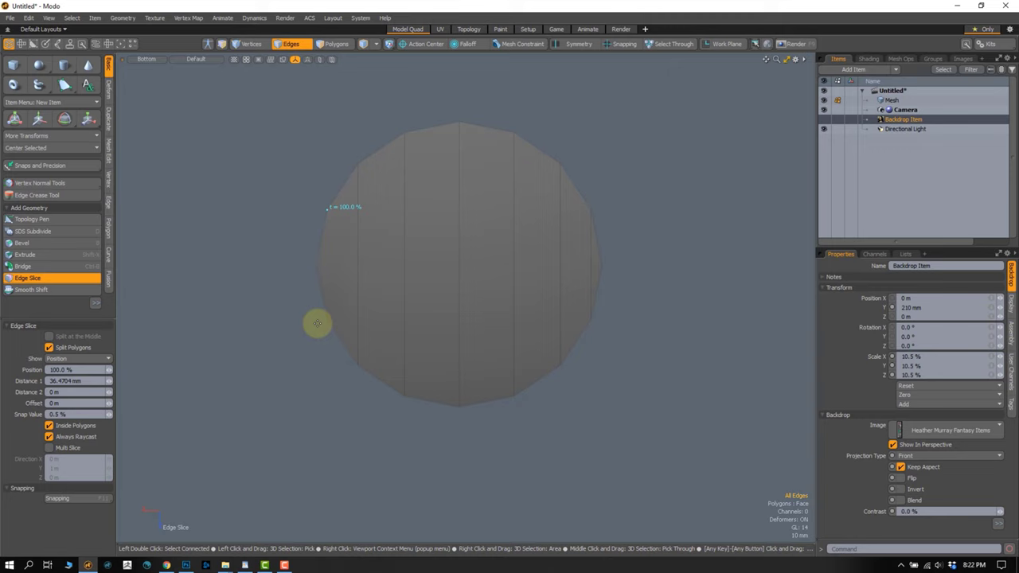
key("space")
mouse_move(375, 317)
left_mouse_down("alt")
mouse_move(439, 254)
mouse_move(439, 194)
mouse_move(422, 271)
mouse_move(434, 232)
mouse_move(435, 264)
mouse_move(446, 255)
left_mouse_up("alt")
- Add an edge loop around the bottle's upper cone and scale it
key("2")
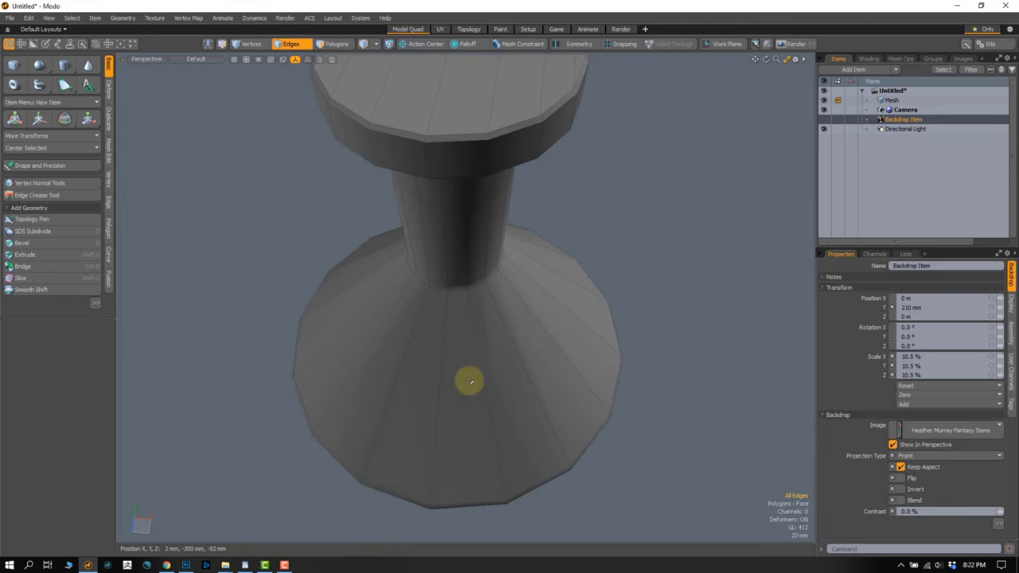
left_click(481, 378)
left_click(520, 355, "shift")
key("alt+c")
mouse_move(496, 348)
left_mouse_down("alt")
mouse_move(454, 230)
mouse_move(443, 241)
mouse_move(462, 243)
left_mouse_up("alt")
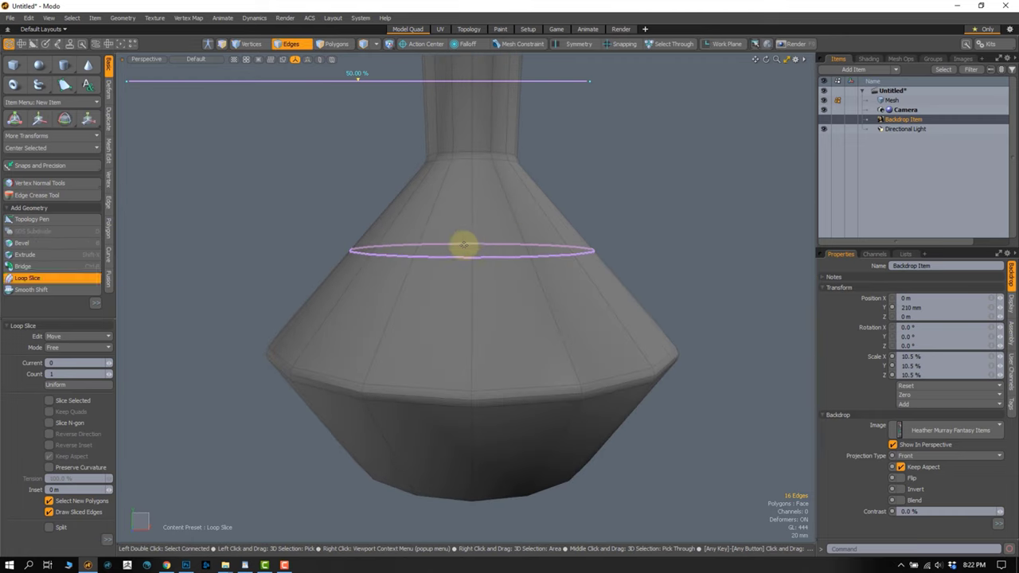
key("r")
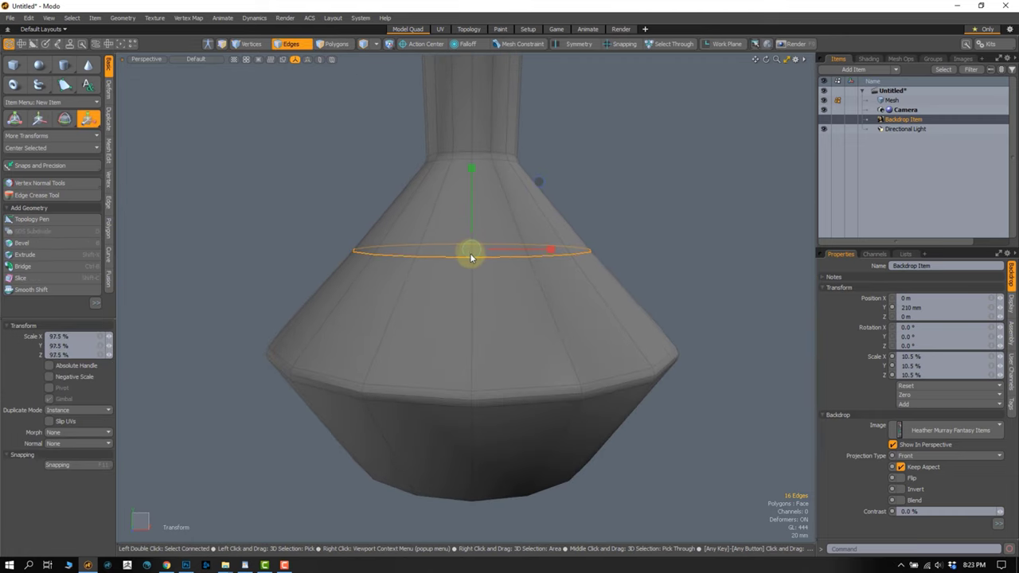
key("space")
left_click(591, 228)
- Cut a second edge loop around the lower base and transform it into place
scroll(551, 265, "down", 3)
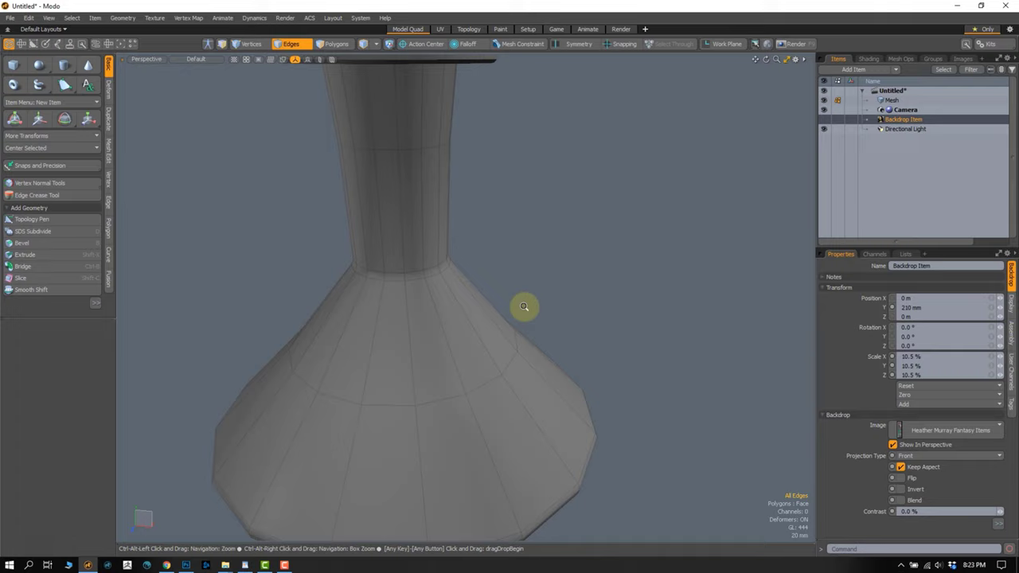
scroll(523, 305, "down", 3)
scroll(517, 255, "down", 1)
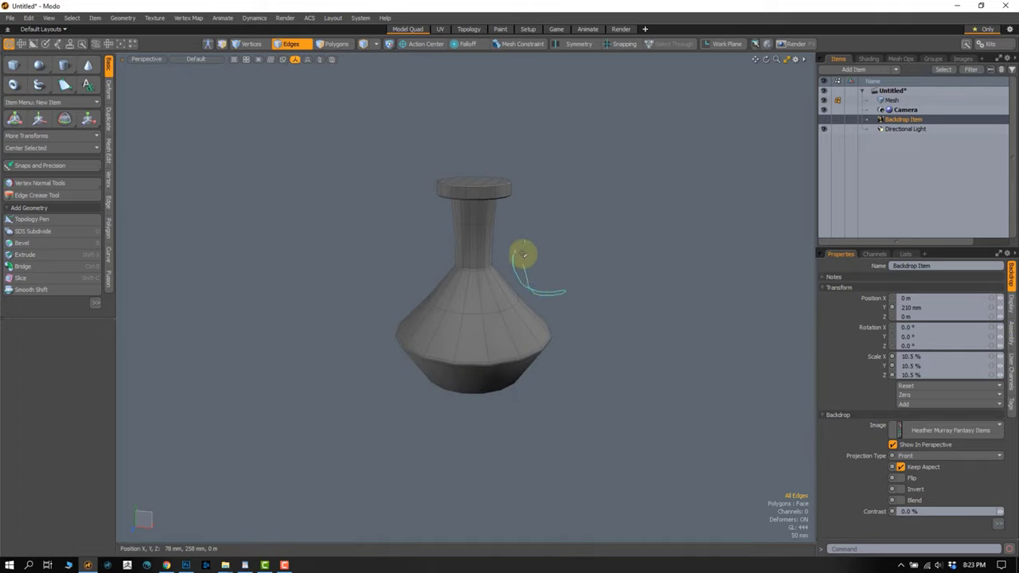
scroll(522, 254, "up", 2)
scroll(481, 346, "up", 2)
left_click(468, 349)
left_click(502, 338, "shift")
scroll(494, 341, "up", 2)
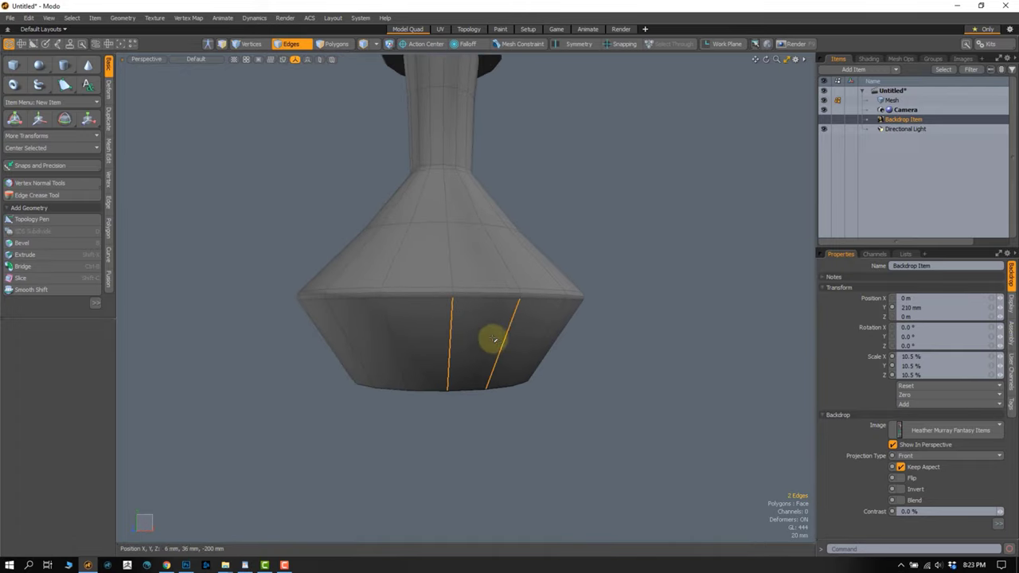
key("alt+c")
key("y")
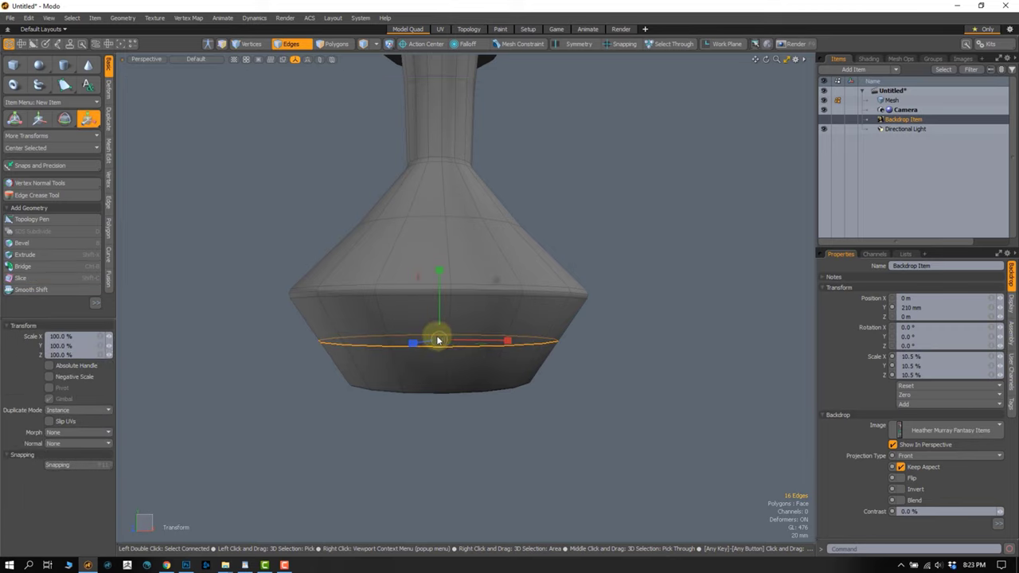
key("space")
left_click(546, 367)
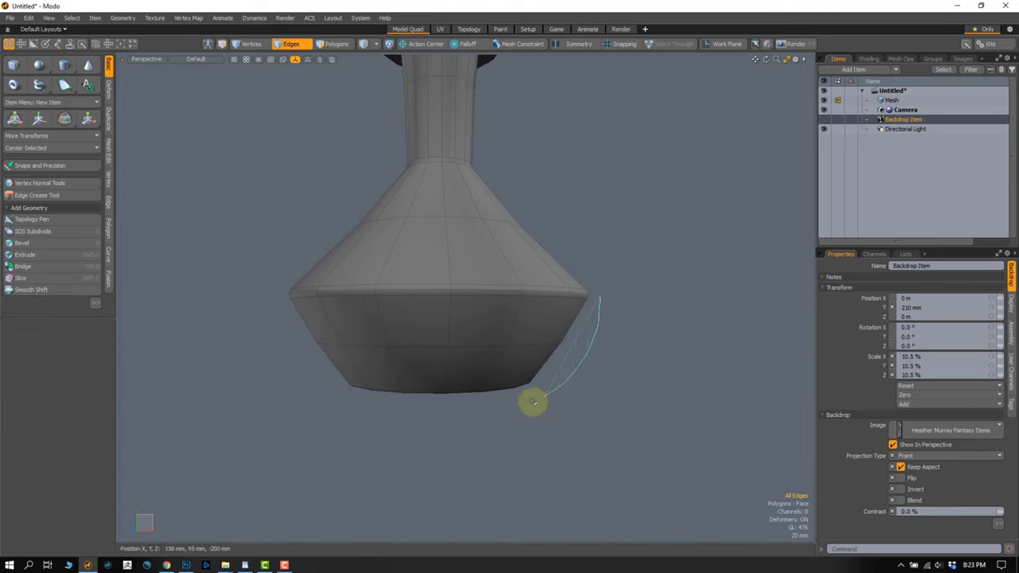
- View the bottle from slightly above with the potion reference image shown behind it
right_click_drag(599, 302, 579, 250)
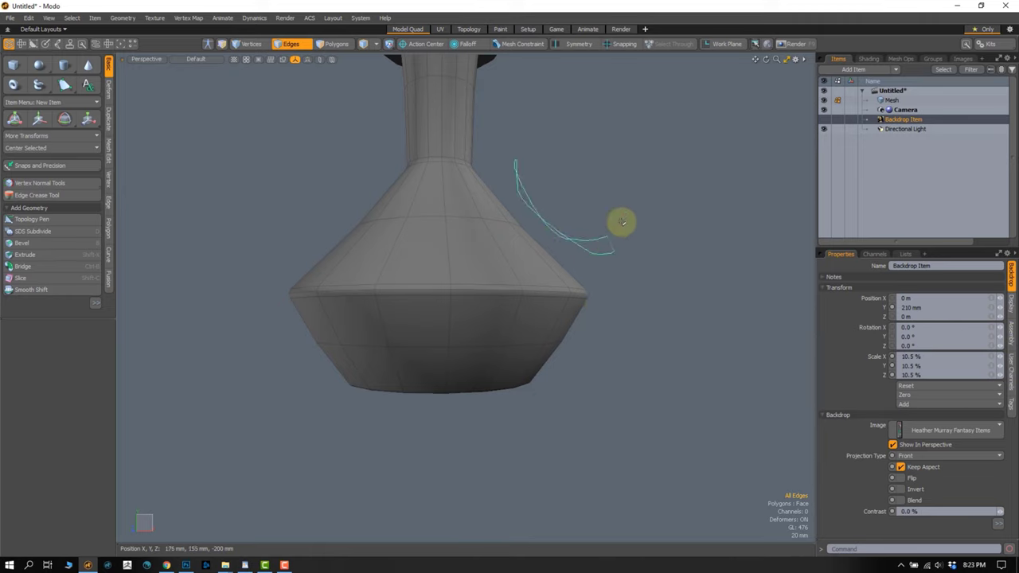
scroll(554, 203, "down", 2)
scroll(584, 234, "down", 2)
mouse_move(562, 221)
left_mouse_down("alt")
mouse_move(537, 226)
mouse_move(492, 262)
mouse_move(491, 200)
mouse_move(525, 183)
mouse_move(467, 186)
mouse_move(450, 241)
mouse_move(415, 231)
left_mouse_up("alt")
left_click(824, 119)
scroll(506, 160, "up", 2)
- Hide the reference image and select the top disc polygons
scroll(415, 231, "up", 3)
key("3")
left_click_drag(496, 182, 773, 155, "alt")
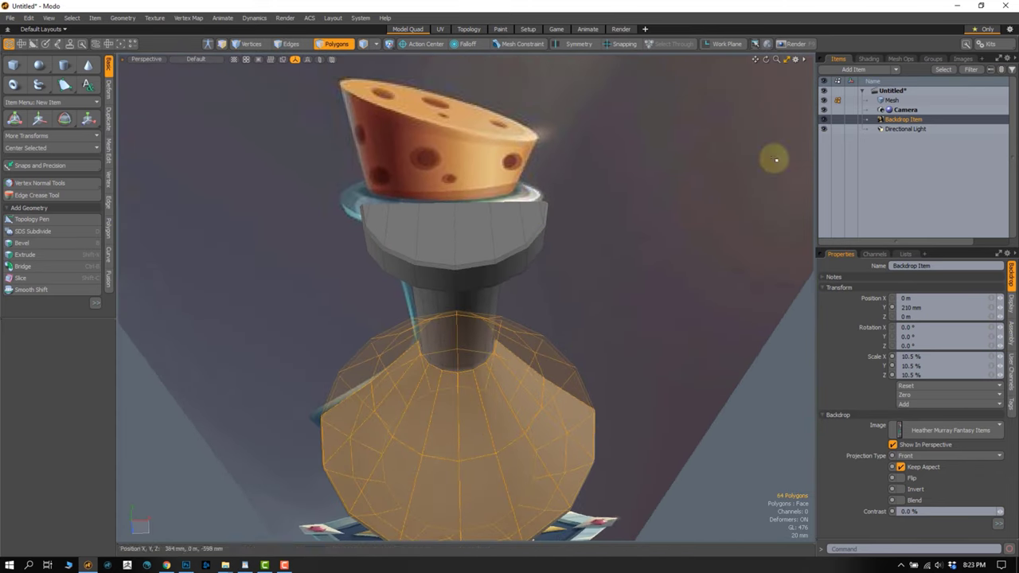
left_click(824, 119)
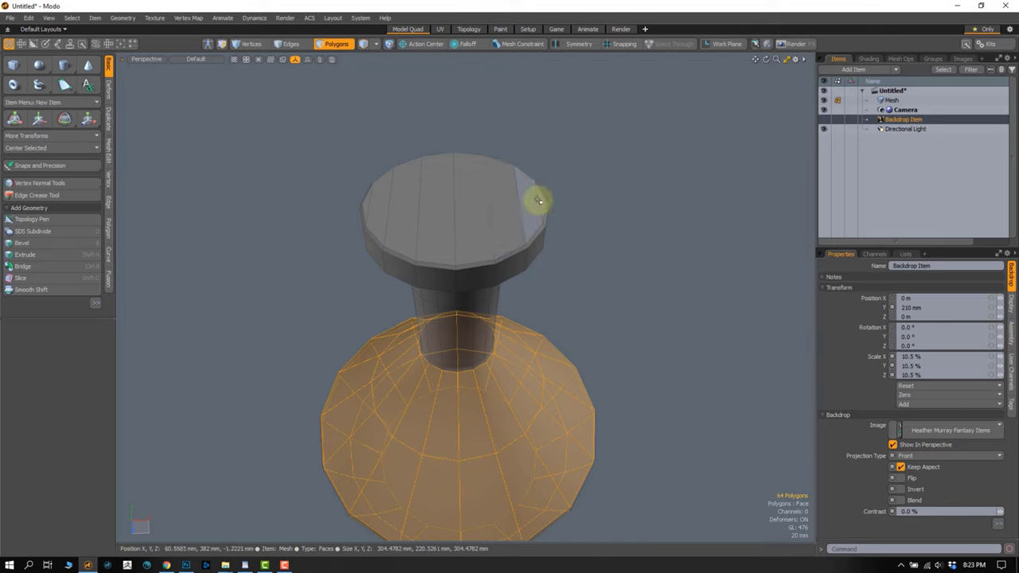
left_click_drag(541, 200, 380, 206)
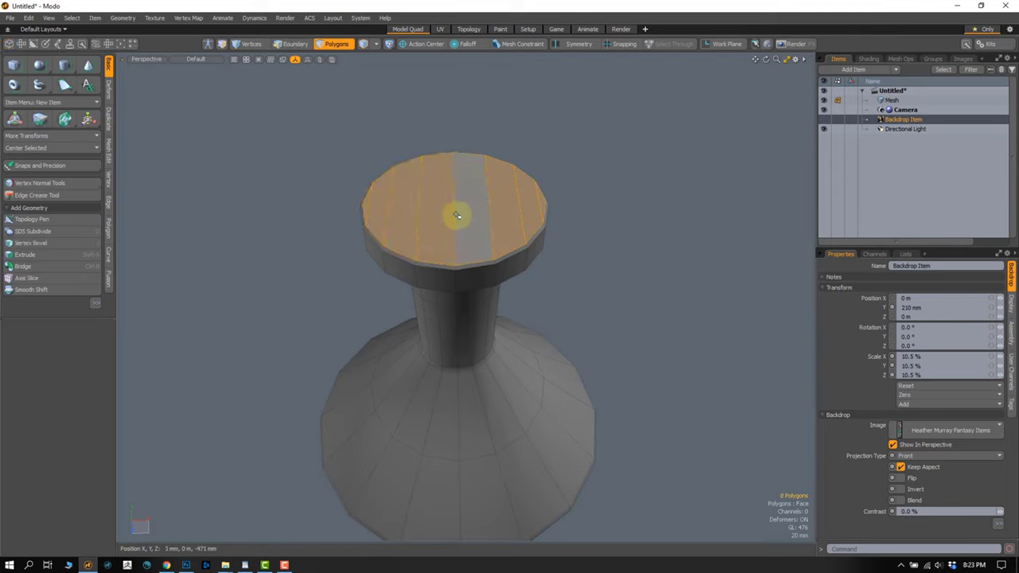
- Raise the top disc, shrink it to about 93.5% and rotate it
key("w")
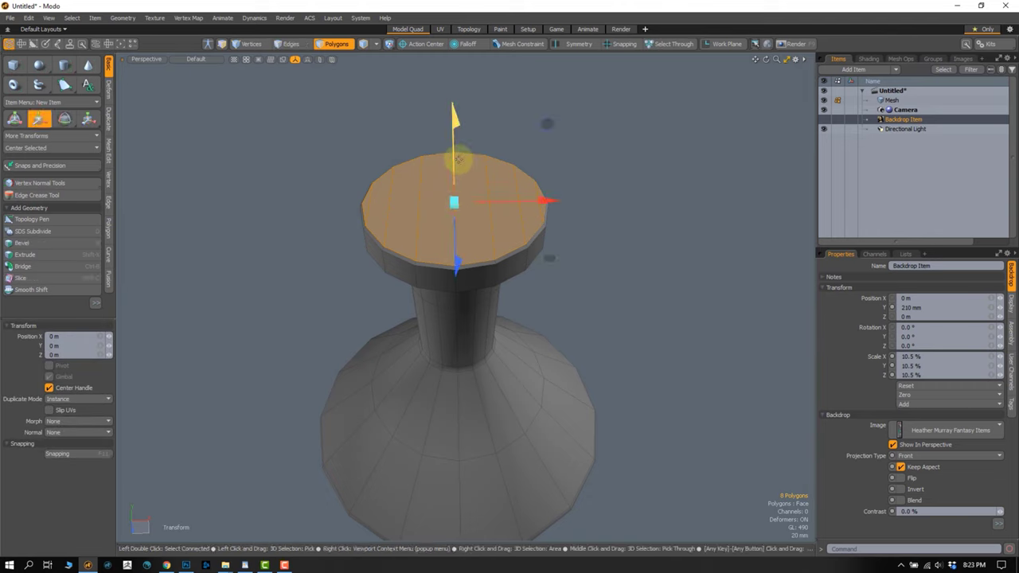
mouse_move(459, 159)
left_mouse_down("alt")
mouse_move(387, 136)
mouse_move(437, 135)
mouse_move(438, 108)
left_mouse_up("alt")
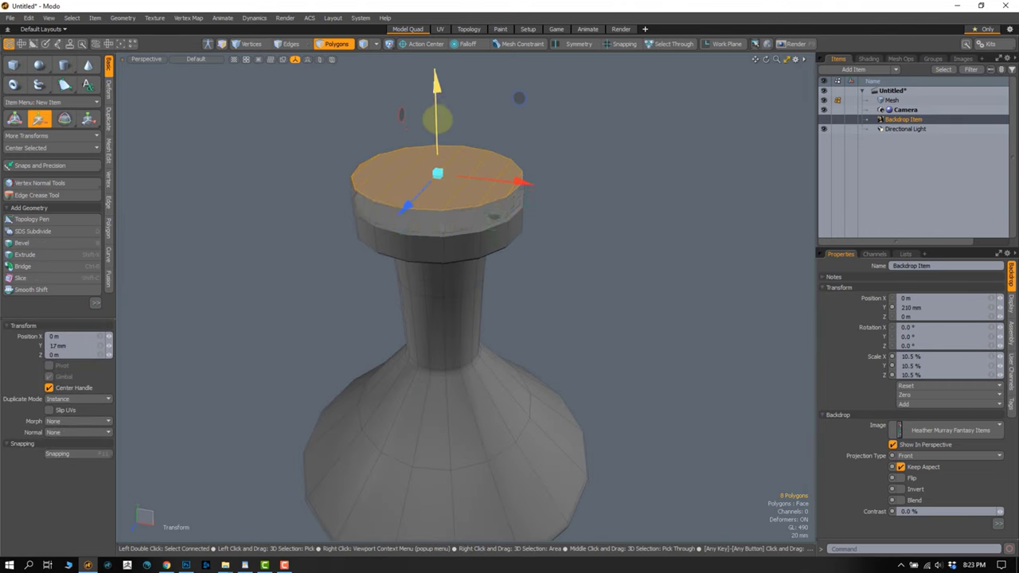
key("r")
mouse_move(436, 173)
left_mouse_down()
mouse_move(455, 216)
mouse_move(462, 199)
left_mouse_up()
key("e")
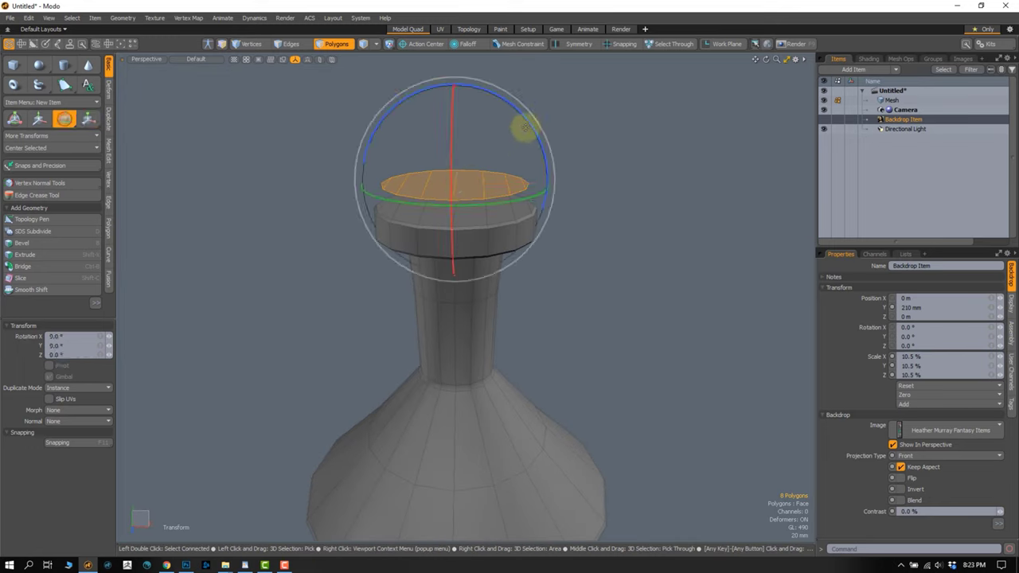
mouse_move(526, 127)
left_mouse_down()
mouse_move(519, 200)
mouse_move(426, 216)
mouse_move(473, 200)
mouse_move(461, 181)
mouse_move(444, 186)
left_mouse_up()
key("2")
- Extend the rim edge loop upward and raise it to start the cork
double_click(437, 160)
key("shift+x")
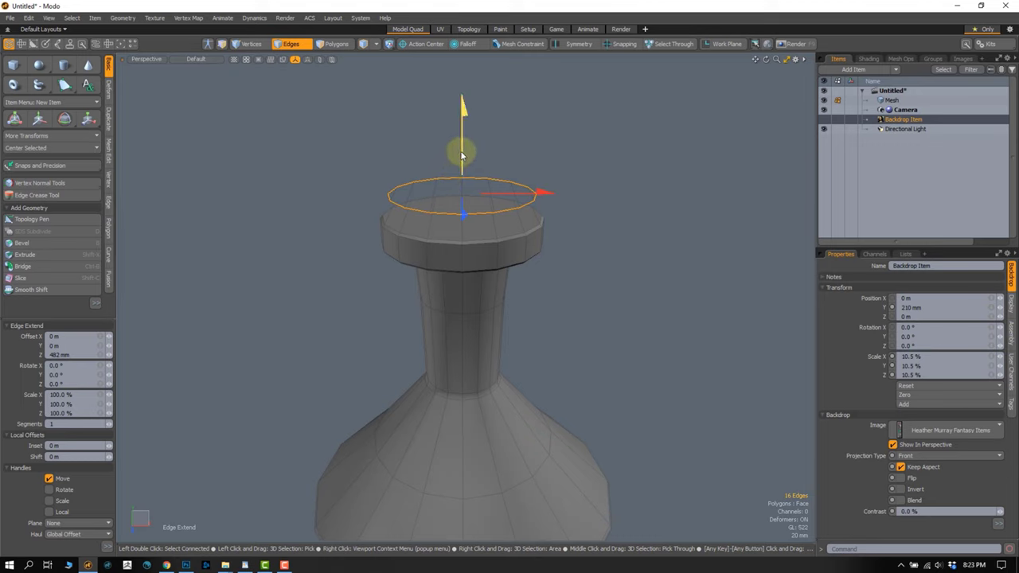
left_click_drag(462, 149, 459, 109)
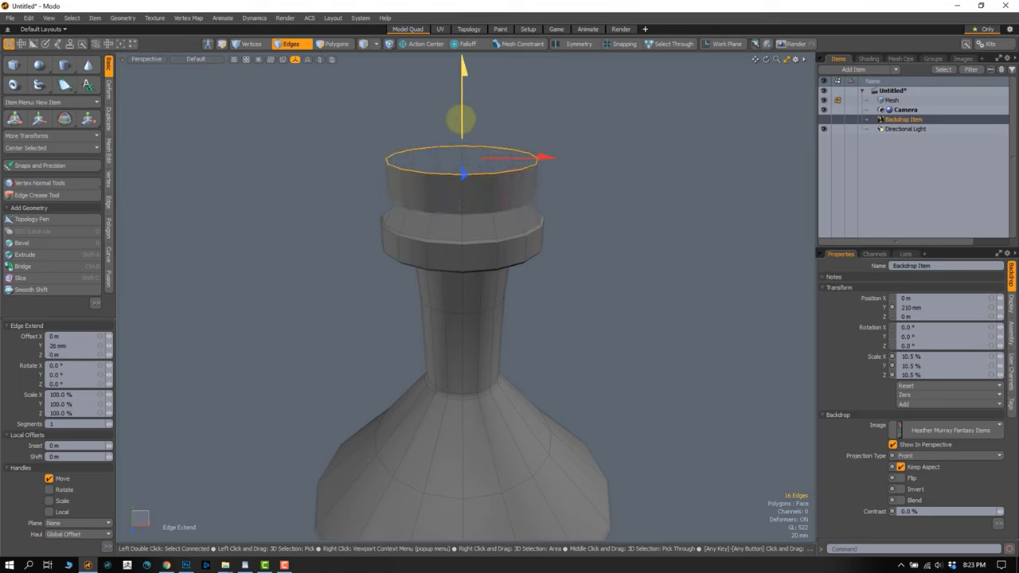
key("space")
mouse_move(387, 166)
left_mouse_down("alt+shift")
mouse_move(341, 192)
mouse_move(432, 183)
mouse_move(409, 200)
left_mouse_up("alt+shift")
key("w")
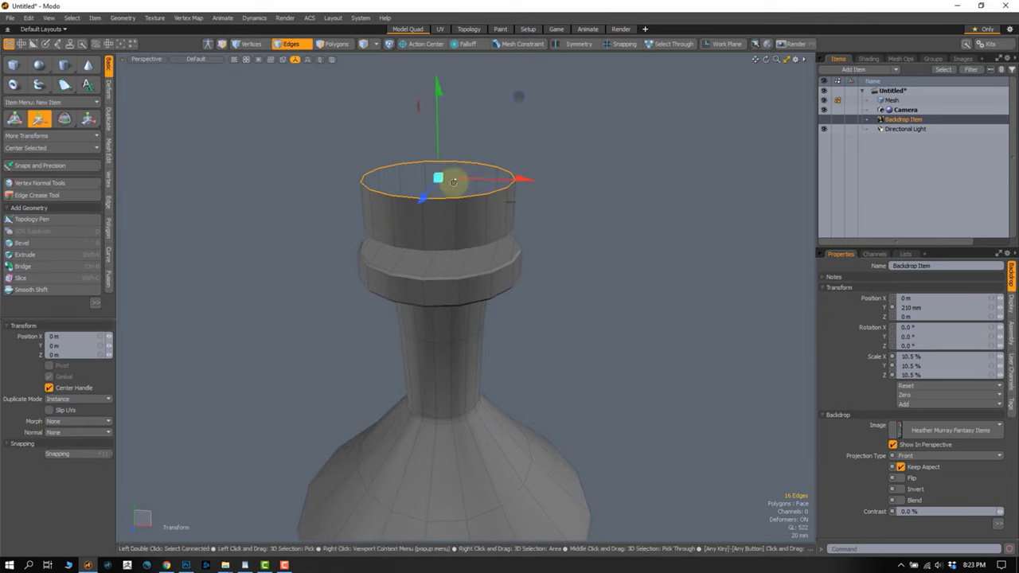
scroll(444, 185, "up", 2)
scroll(442, 207, "up", 3)
scroll(445, 226, "down", 2)
mouse_move(457, 224)
left_mouse_down("alt+shift")
mouse_move(444, 187)
mouse_move(492, 183)
left_mouse_up("alt+shift")
- With the reference in Front view, tilt, raise and widen the cork's top loop
left_click(824, 119)
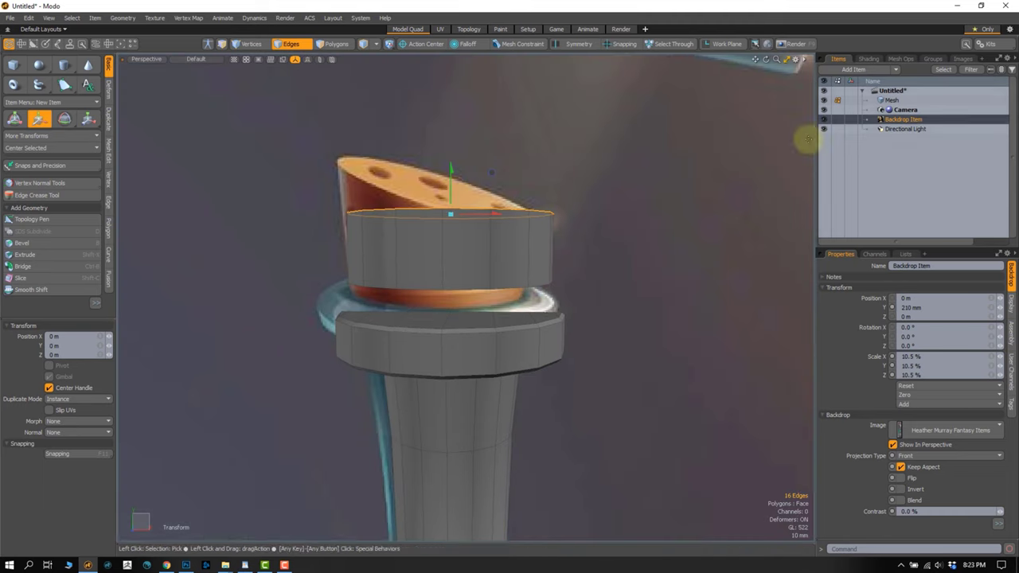
key("KP_1")
key("e")
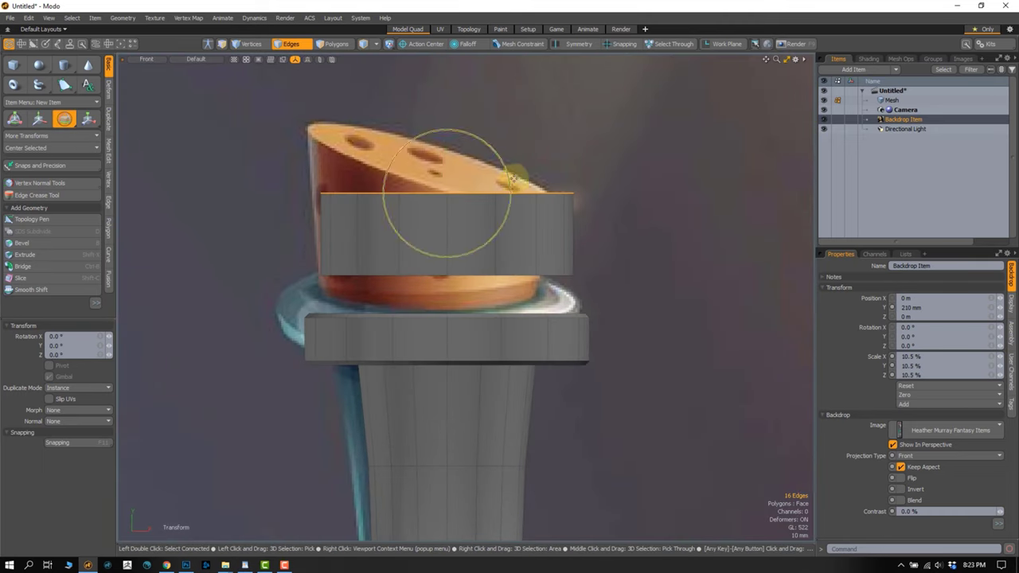
left_click_drag(510, 179, 506, 199)
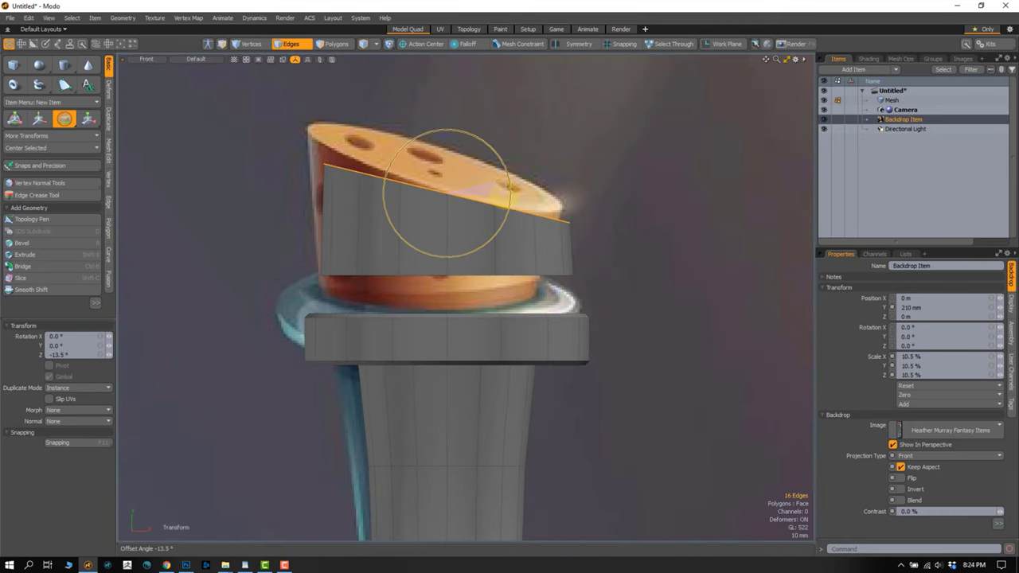
key("w")
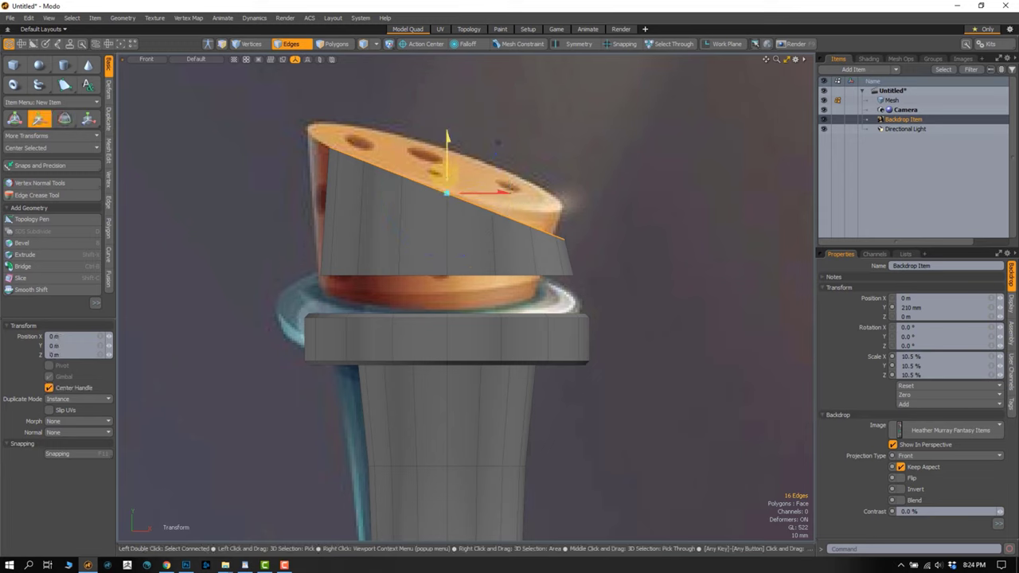
left_click_drag(497, 143, 498, 118)
key("r")
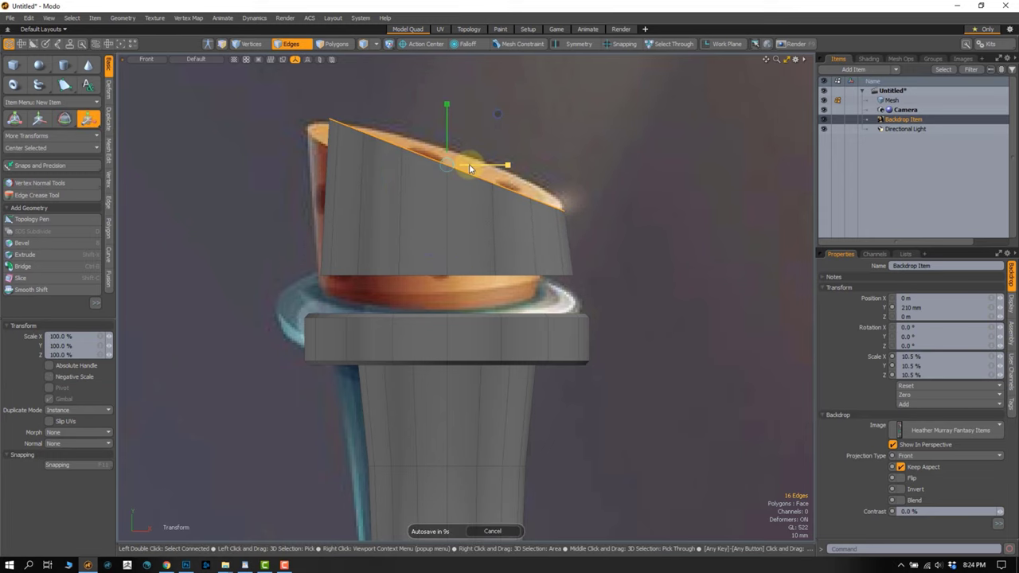
mouse_move(470, 169)
left_mouse_down()
mouse_move(513, 165)
mouse_move(450, 166)
left_mouse_up()
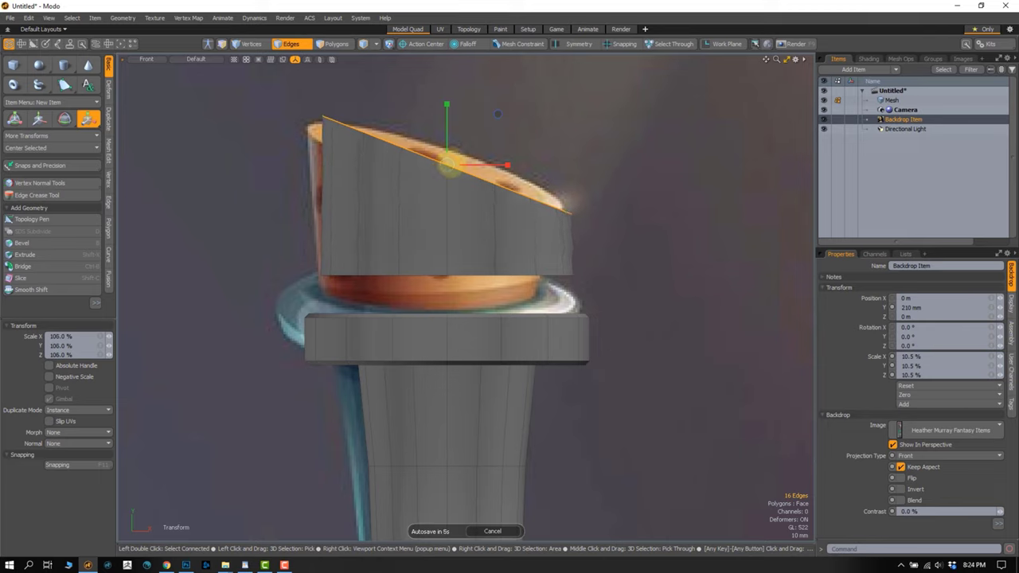
key("e")
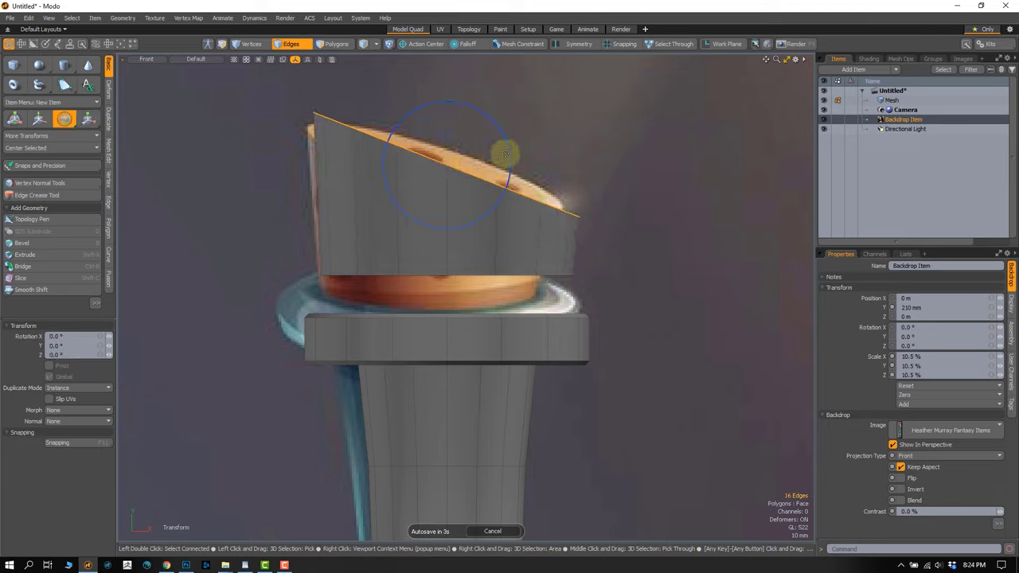
key("q")
- Lower the cork's bottom edge loop onto the bottle's collar
right_click_drag(342, 252, 548, 299)
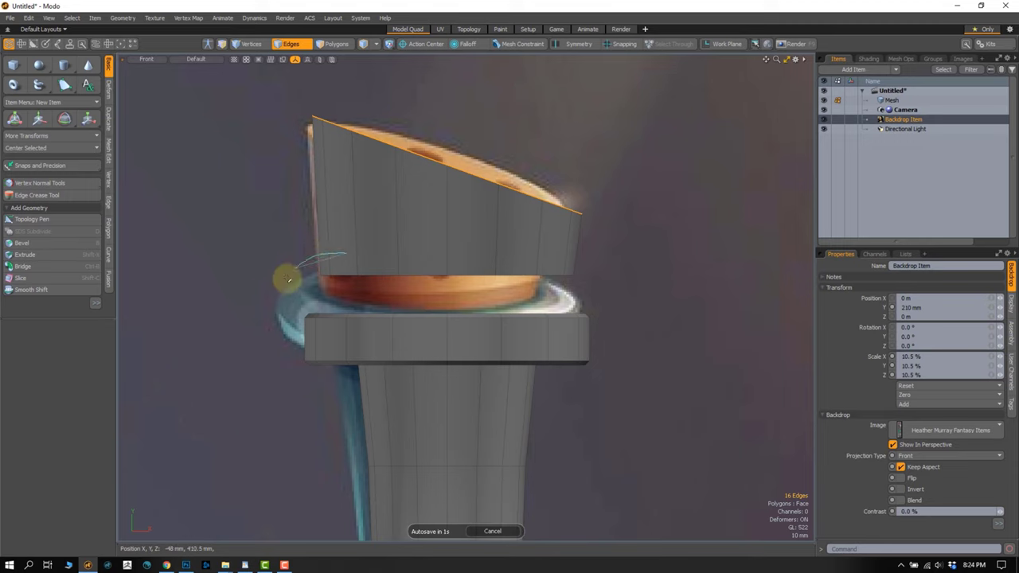
key("w")
left_click_drag(448, 252, 442, 286)
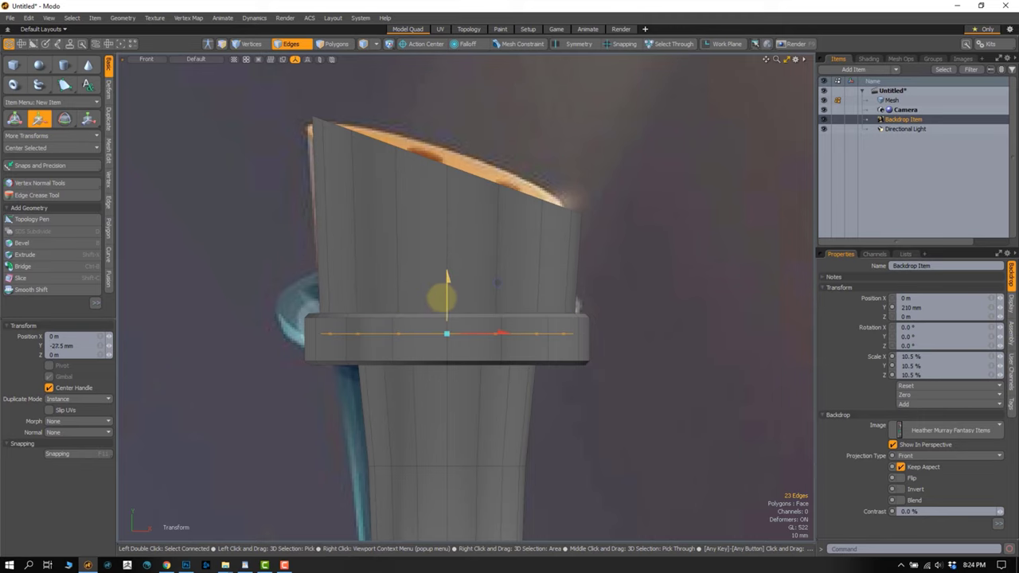
key("q")
left_click(607, 253)
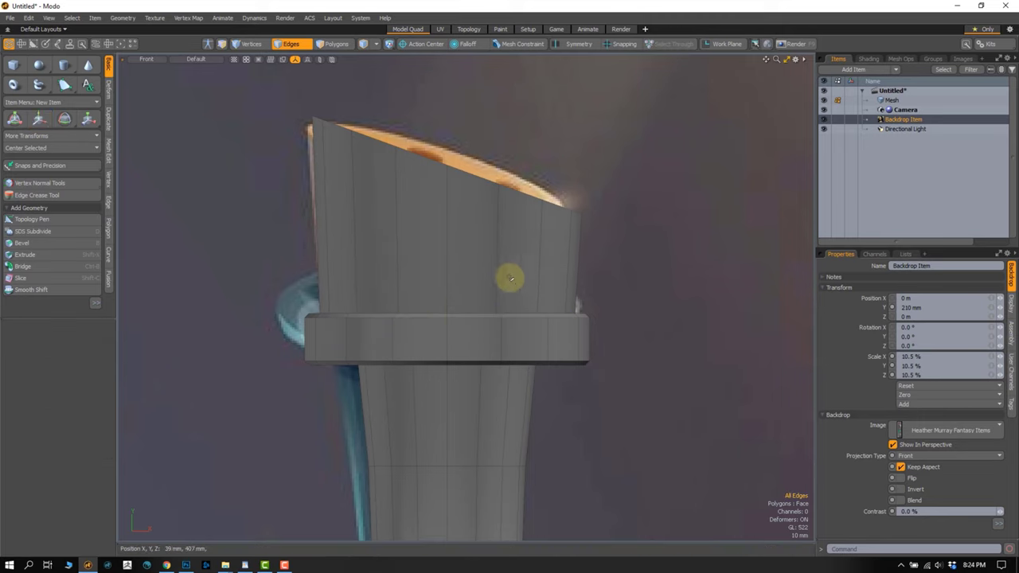
left_click_drag(510, 278, 403, 236, "alt")
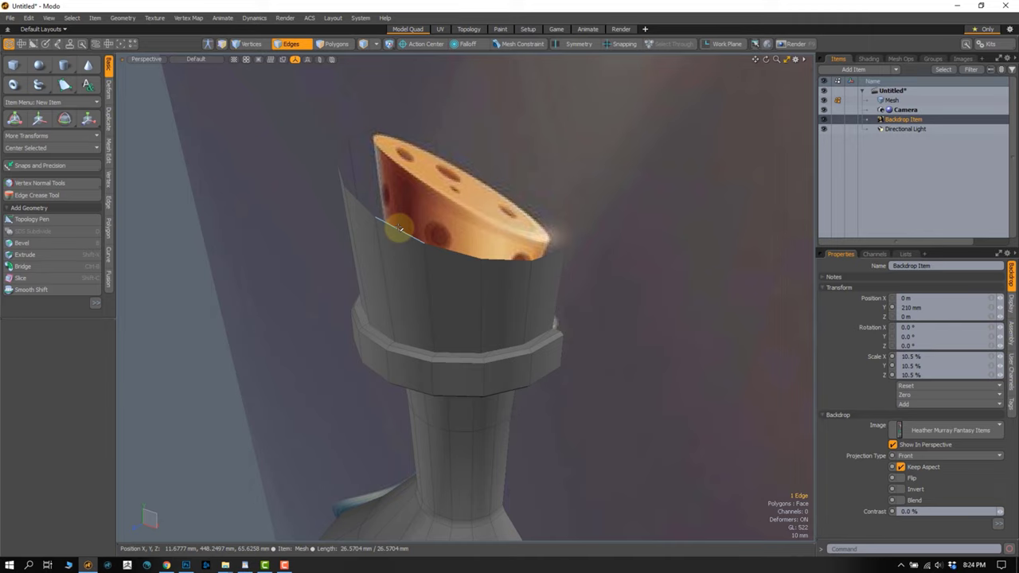
- Hide the backdrop and fill the cork's open top rim with a cap polygon
double_click(400, 229)
left_click(823, 119)
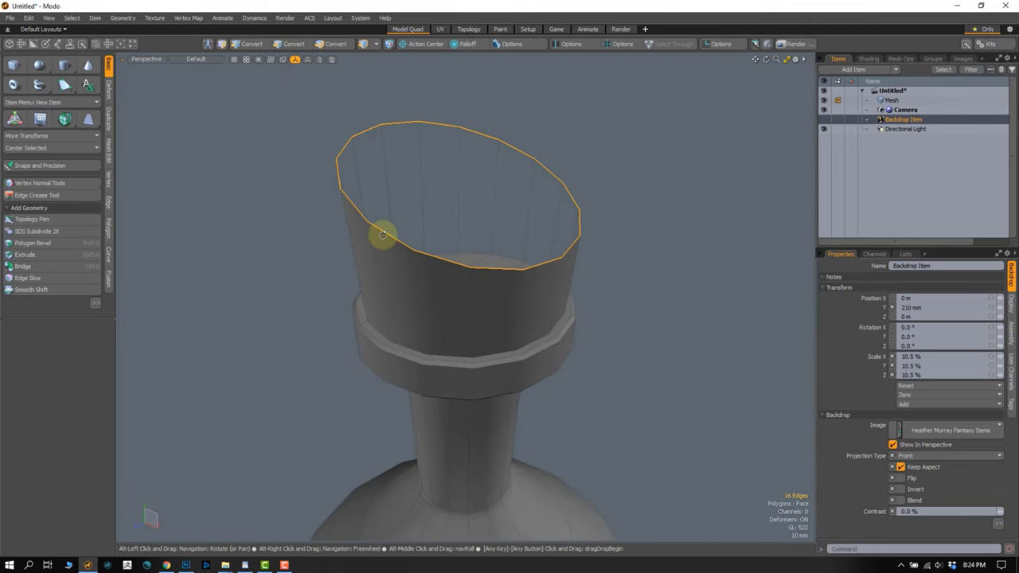
left_click_drag(383, 234, 430, 244, "alt")
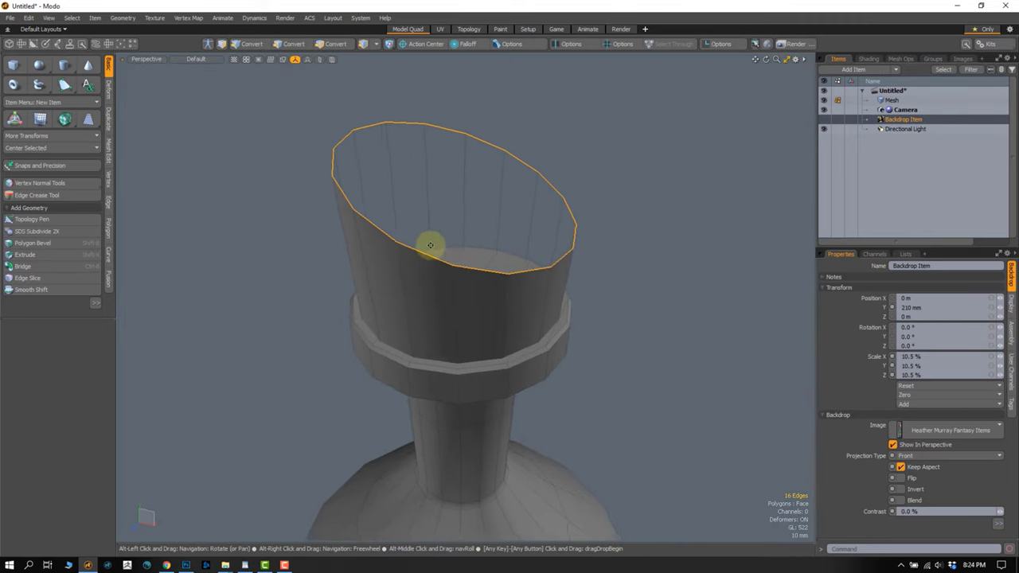
left_click_drag(430, 245, 448, 246, "alt")
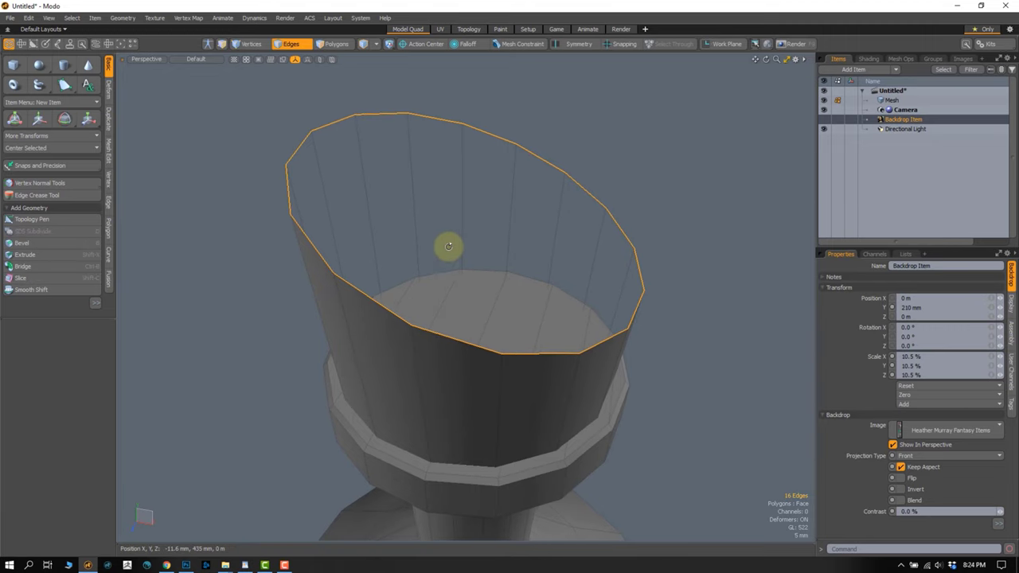
key("p")
left_click_drag(431, 199, 517, 236, "alt")
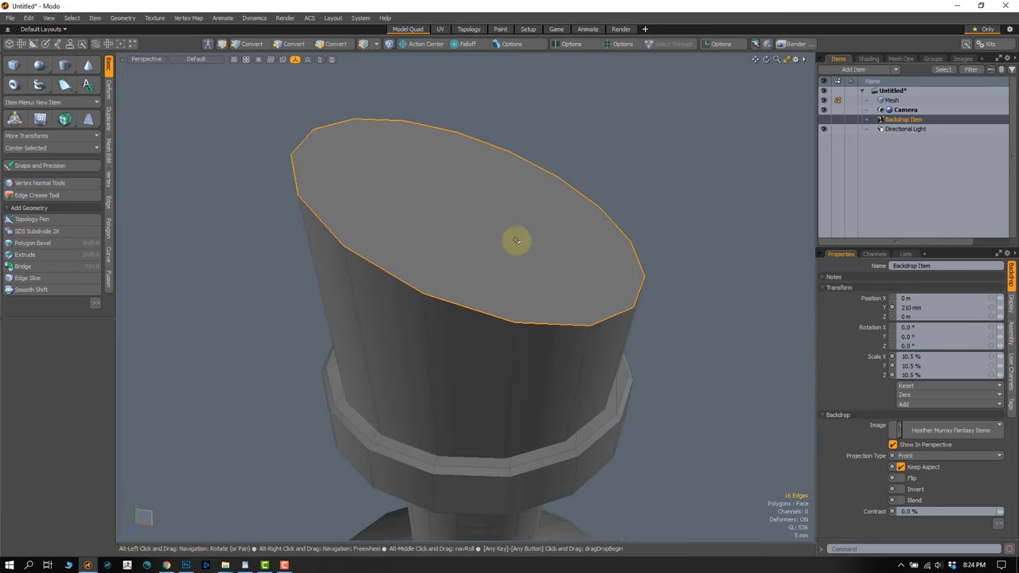
- Delete the cork's cap polygon and refill the open rim
key("3")
mouse_move(580, 198)
left_mouse_down("alt")
mouse_move(473, 207)
mouse_move(546, 223)
left_mouse_up("alt")
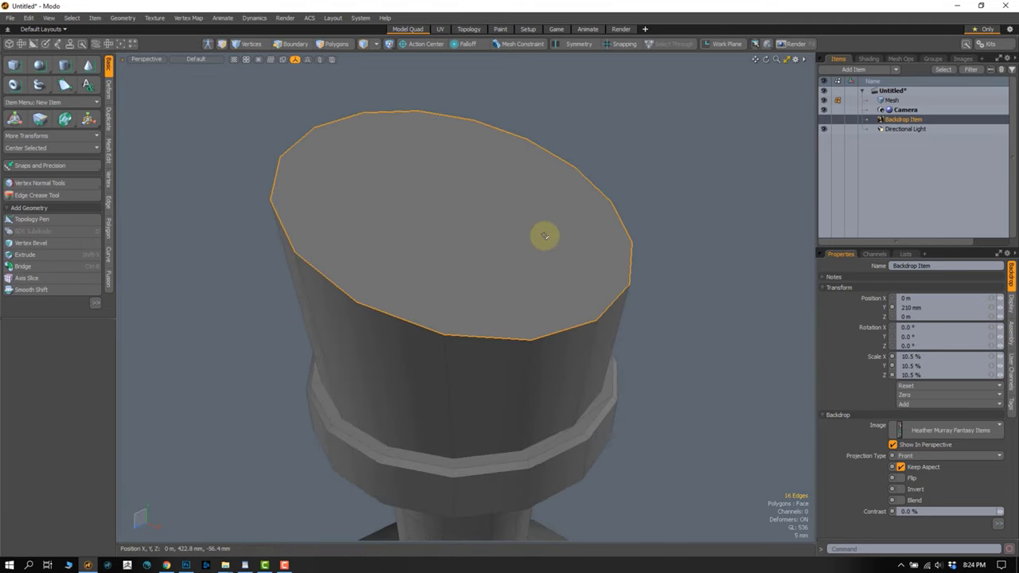
left_click(514, 239)
key("Delete")
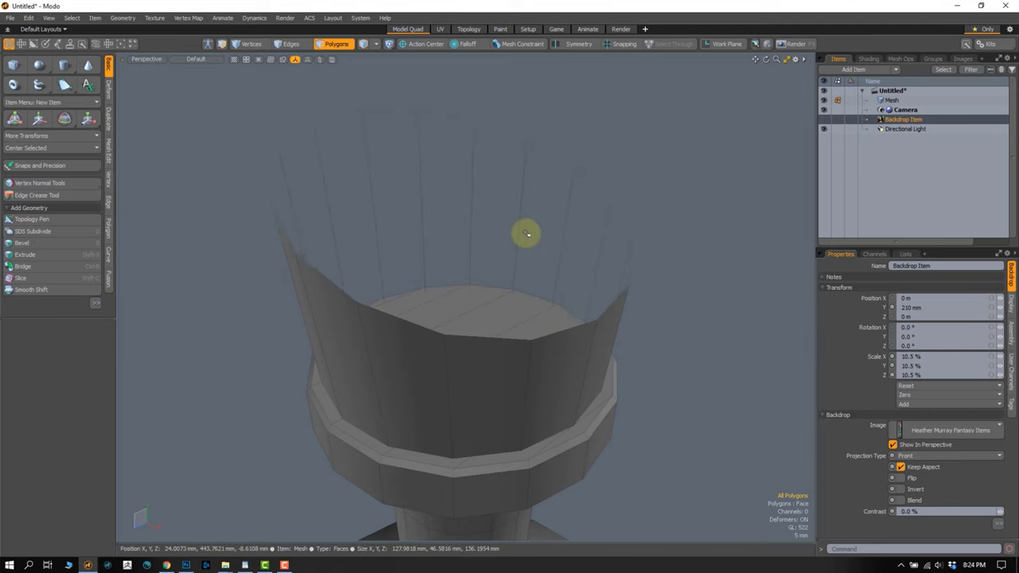
key("2")
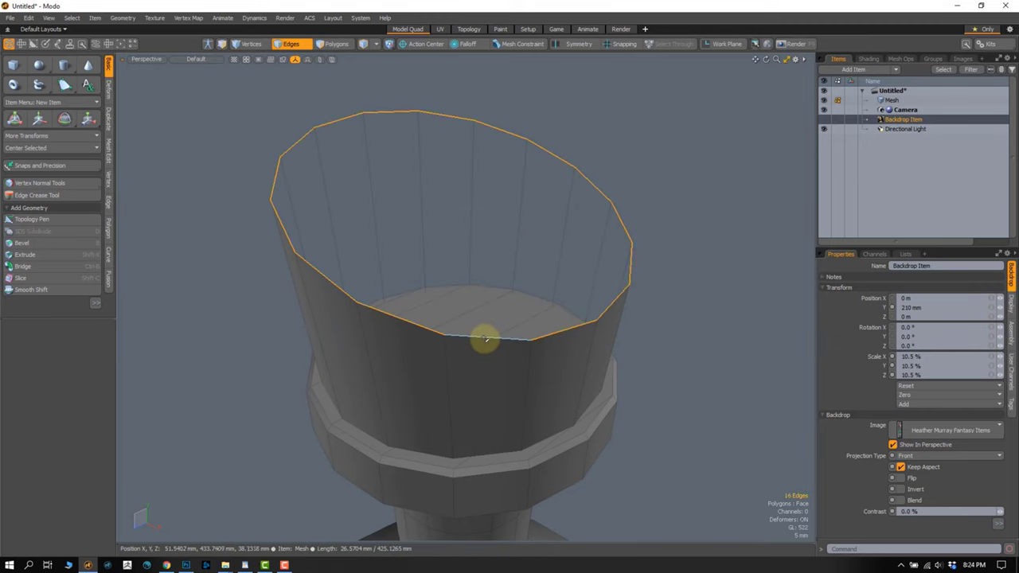
mouse_move(543, 358)
left_mouse_down("alt")
mouse_move(419, 303)
mouse_move(528, 330)
mouse_move(525, 264)
mouse_move(562, 178)
mouse_move(494, 264)
mouse_move(496, 303)
mouse_move(494, 278)
mouse_move(476, 335)
left_mouse_up("alt")
key("p")
key("3")
- Make a first straight cut across the cap, then isolate the cap polygon
key("alt+c")
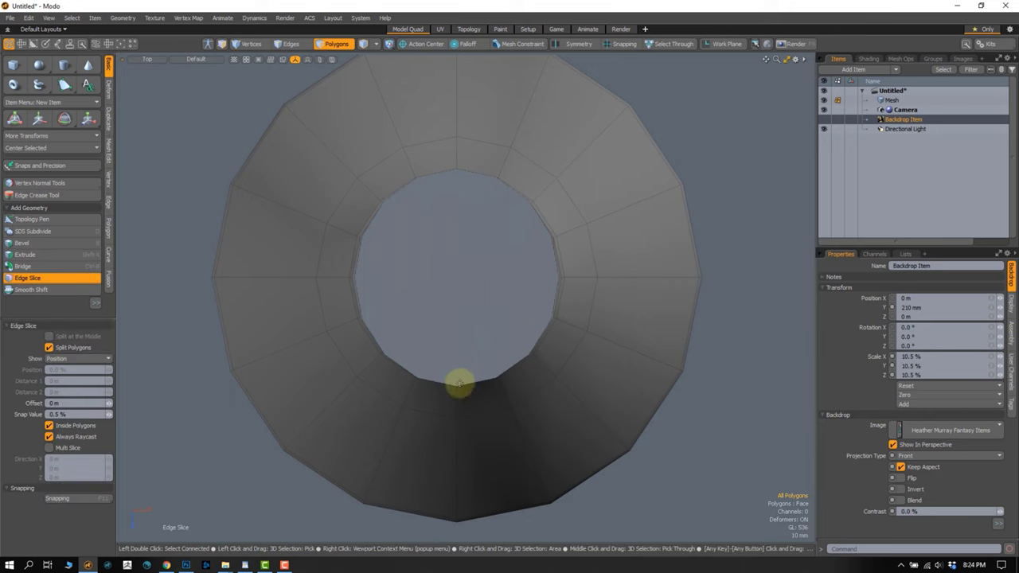
left_click(460, 383)
left_click(457, 172)
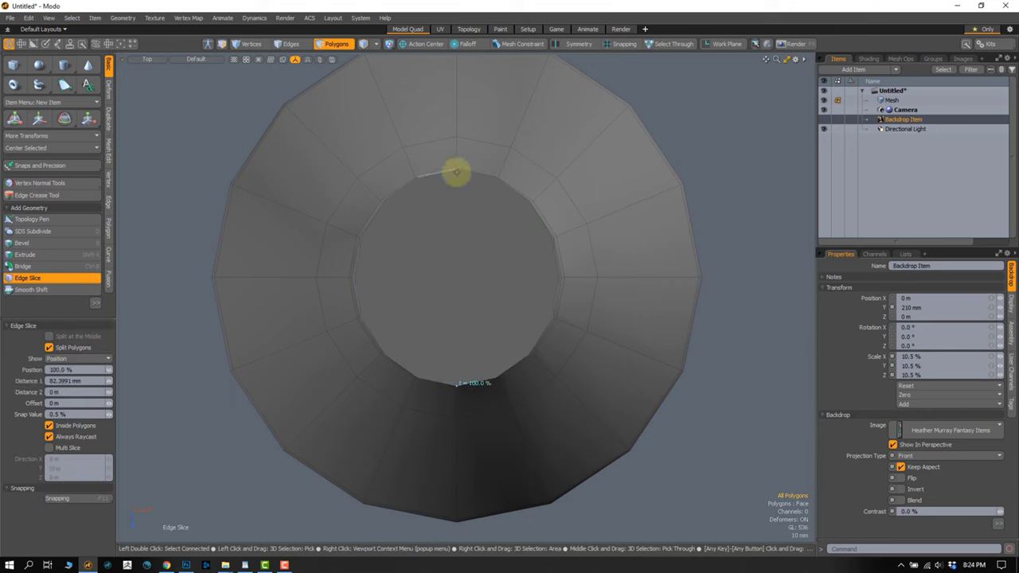
key("ctrl+z")
left_click(457, 173)
key("space")
left_click(430, 271)
key("shift+h")
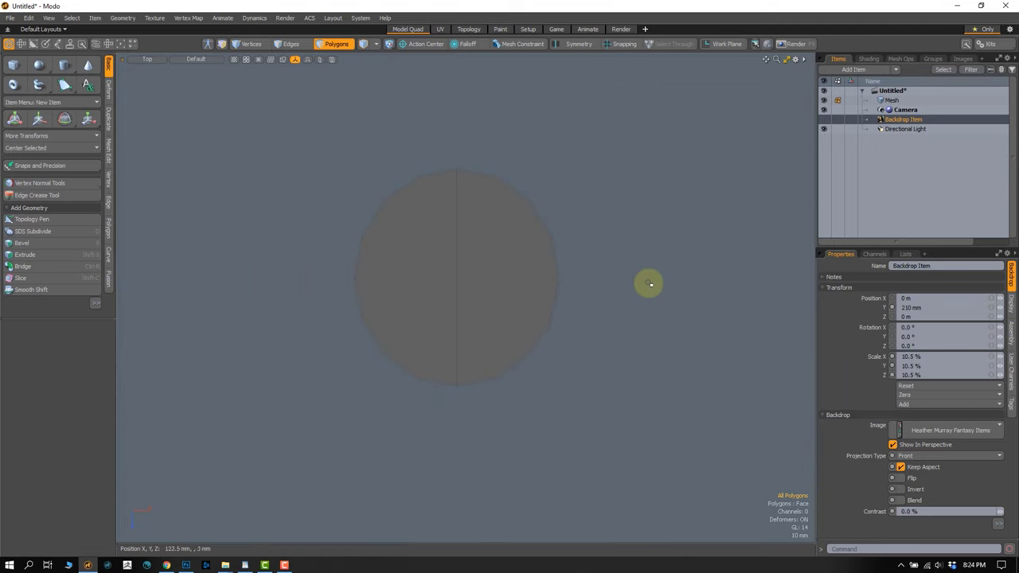
- Add several more parallel vertical cuts across the cap and bring the bottle back
key("c")
left_click(495, 375)
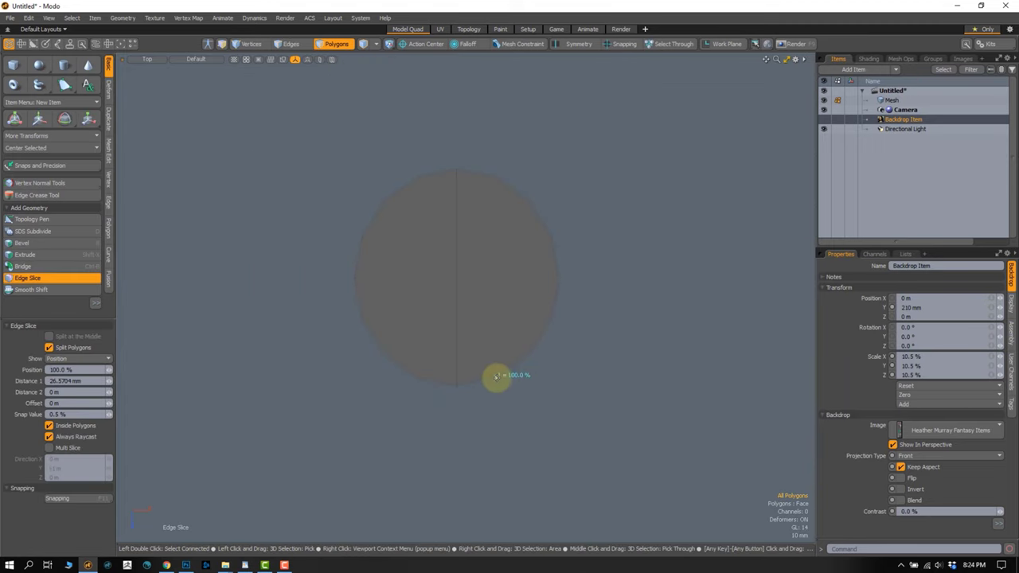
left_click(495, 177)
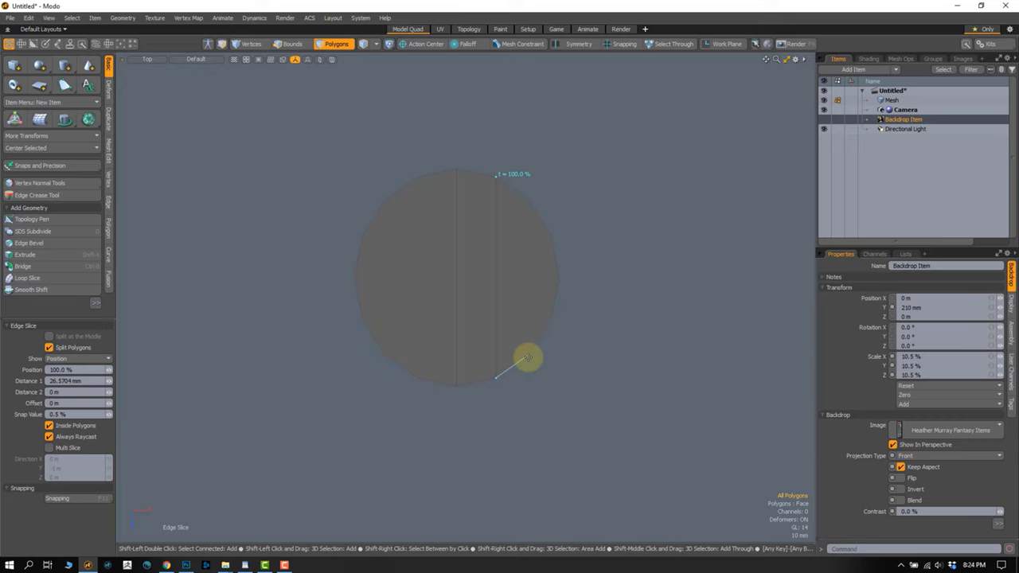
left_click(528, 352, "shift")
left_click(528, 198)
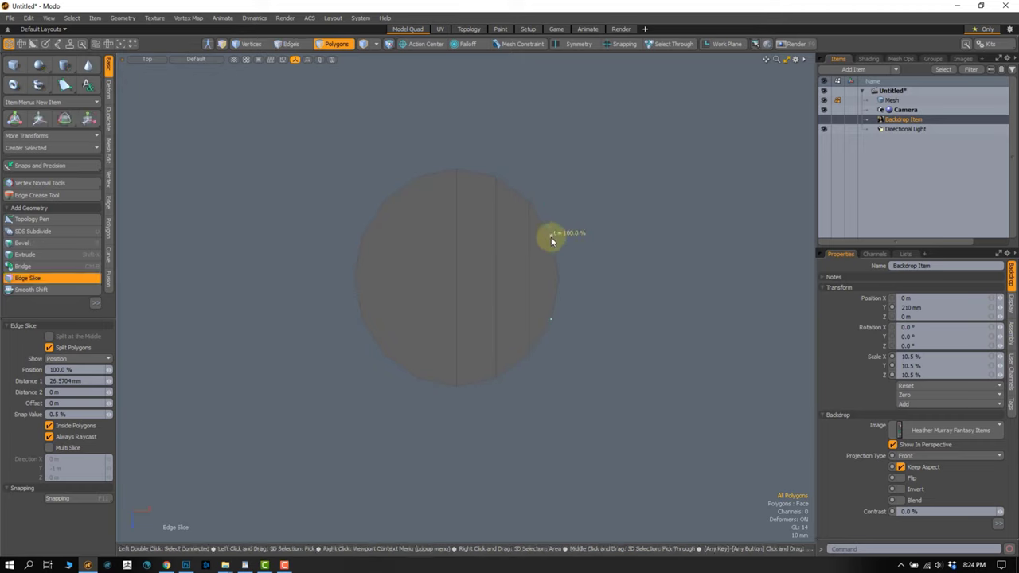
left_click(551, 237, "shift")
left_click(417, 177)
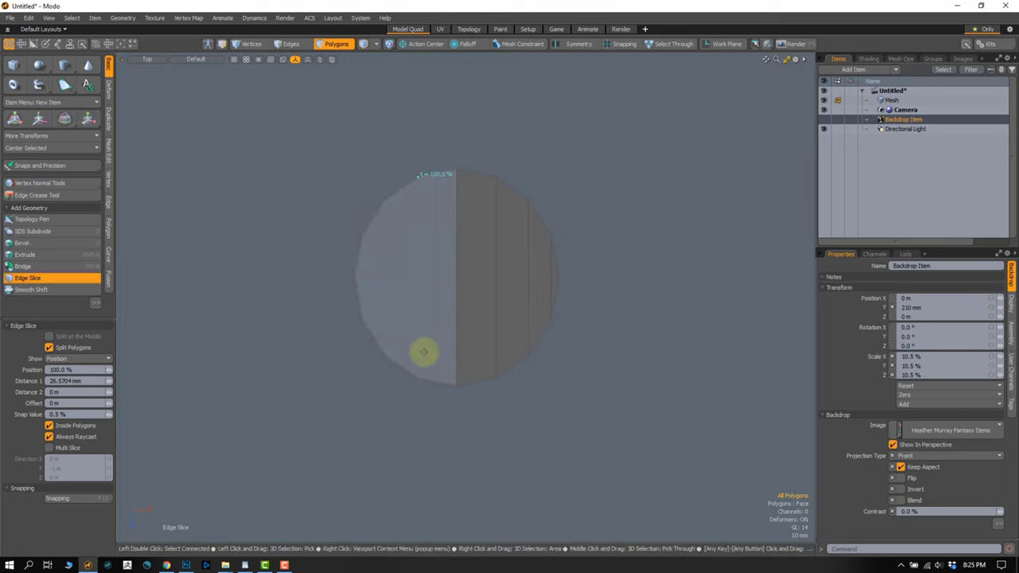
left_click(383, 352, "shift")
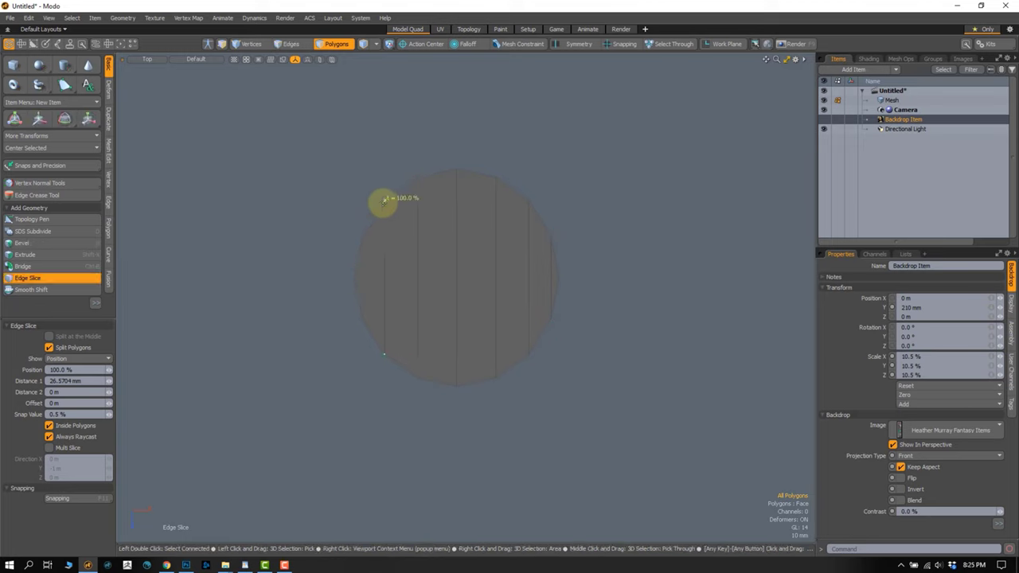
left_click(360, 232)
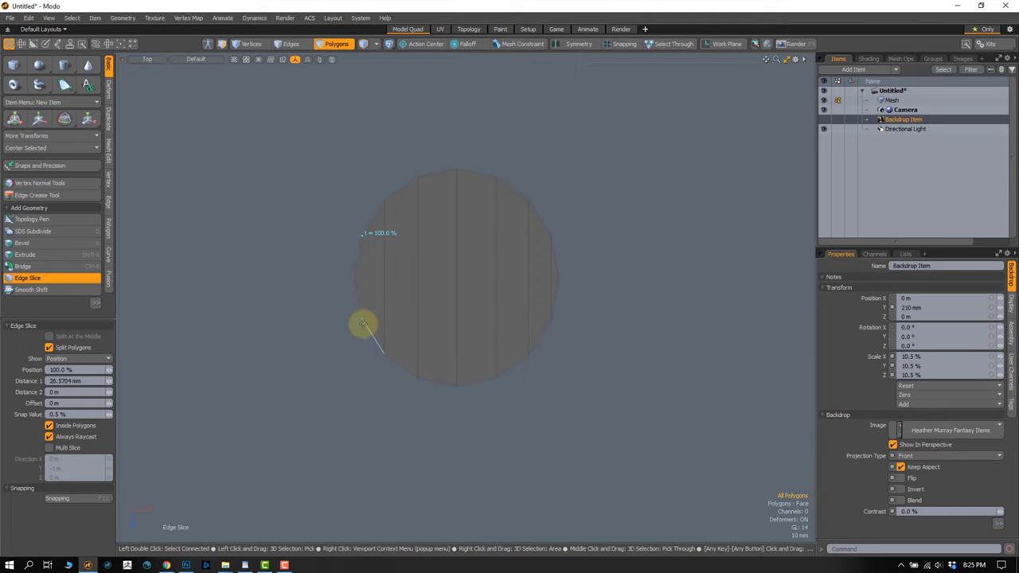
key("space")
mouse_move(403, 330)
left_mouse_down("alt")
mouse_move(462, 307)
mouse_move(498, 264)
mouse_move(467, 266)
mouse_move(465, 237)
mouse_move(528, 244)
mouse_move(443, 266)
mouse_move(473, 221)
left_mouse_up("alt")
- Bevel the cork's top rim edges to about 2.6 mm
key("2")
double_click(462, 244)
key("b")
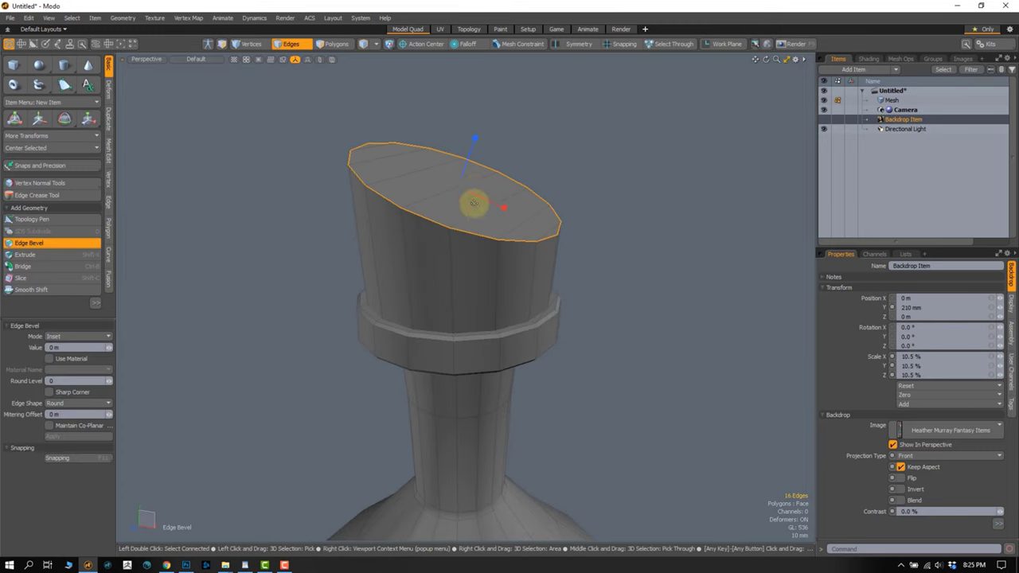
left_click_drag(475, 140, 476, 134)
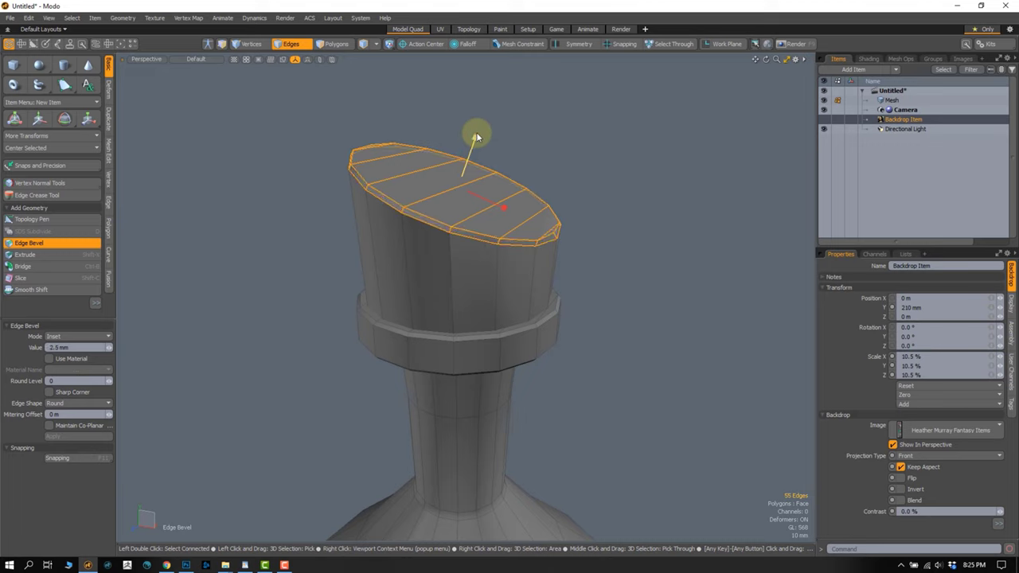
scroll(546, 246, "up", 3)
scroll(546, 246, "up", 1)
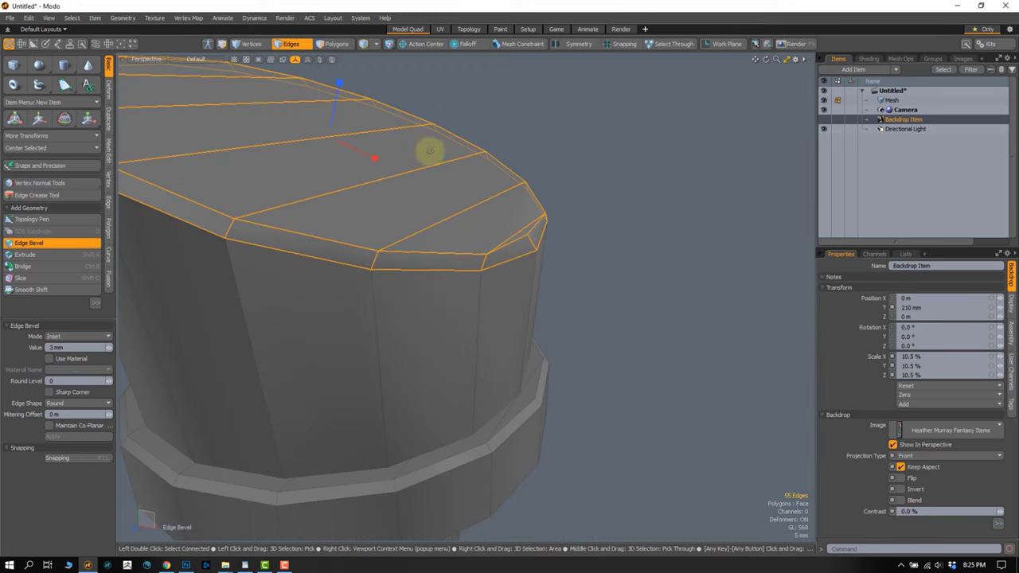
left_click_drag(338, 84, 348, 73)
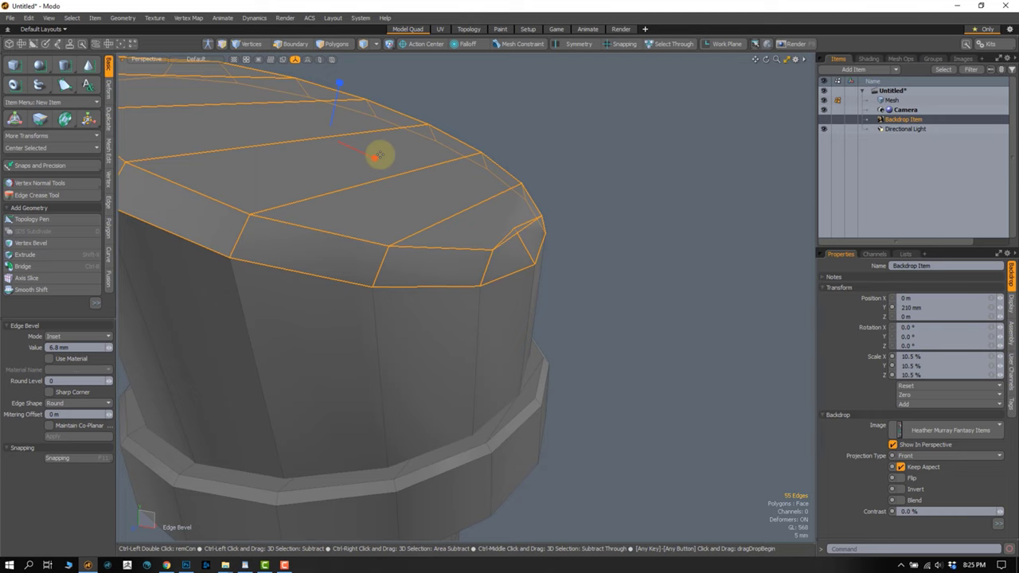
key("ctrl+z")
left_click_drag(338, 89, 337, 89)
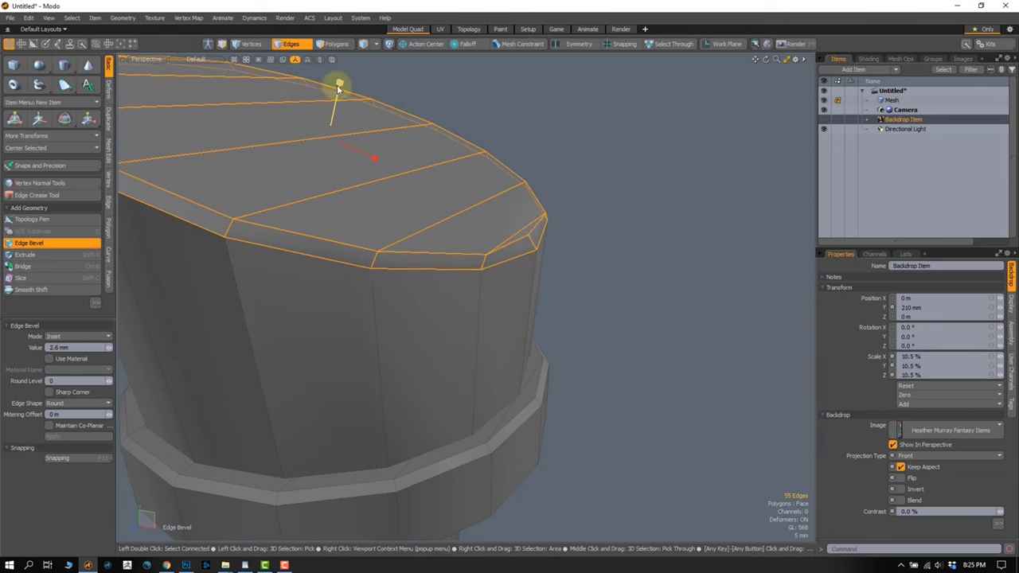
scroll(487, 188, "down", 3)
- Select the upper cylinder's polygons and zoom around to review the whole bottle
key("3")
mouse_move(561, 152)
left_mouse_down("alt")
mouse_move(418, 293)
mouse_move(468, 306)
mouse_move(494, 170)
left_mouse_up("alt")
double_click(418, 291)
key("1")
left_click_drag(478, 277, 433, 295, "ctrl+alt")
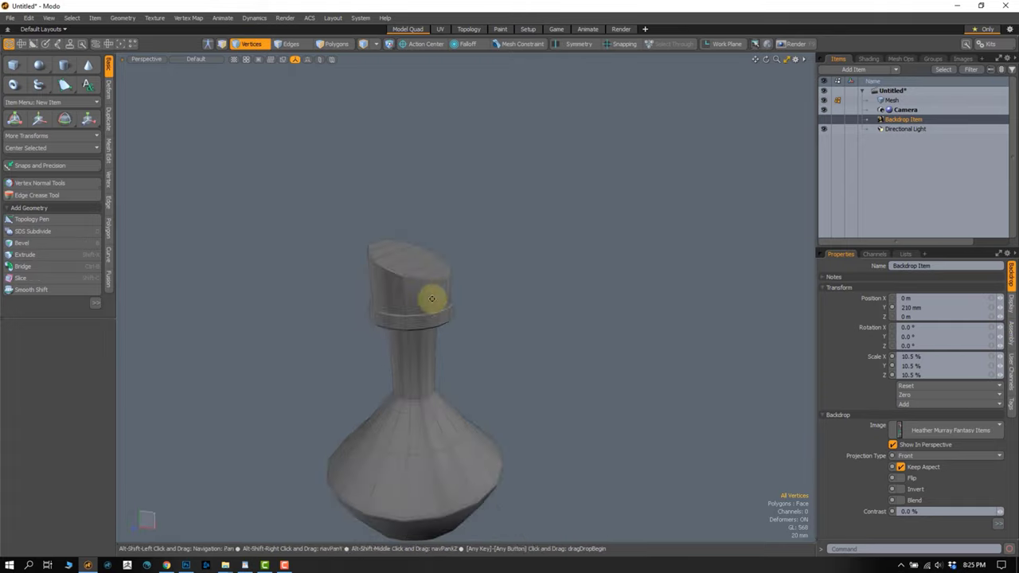
left_click_drag(461, 236, 457, 296, "ctrl+alt")
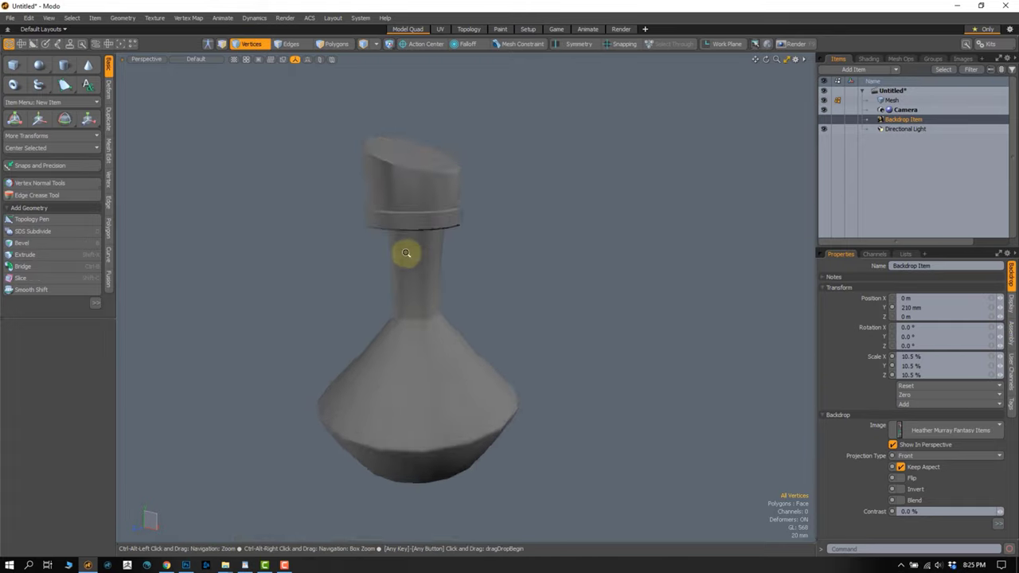
left_click_drag(406, 253, 423, 273, "ctrl+alt")
mouse_move(467, 131)
left_mouse_down("ctrl+alt")
mouse_move(512, 186)
mouse_move(453, 205)
left_mouse_up("ctrl+alt")
- Assign the Default material to every polygon of the bottle
left_click(868, 59)
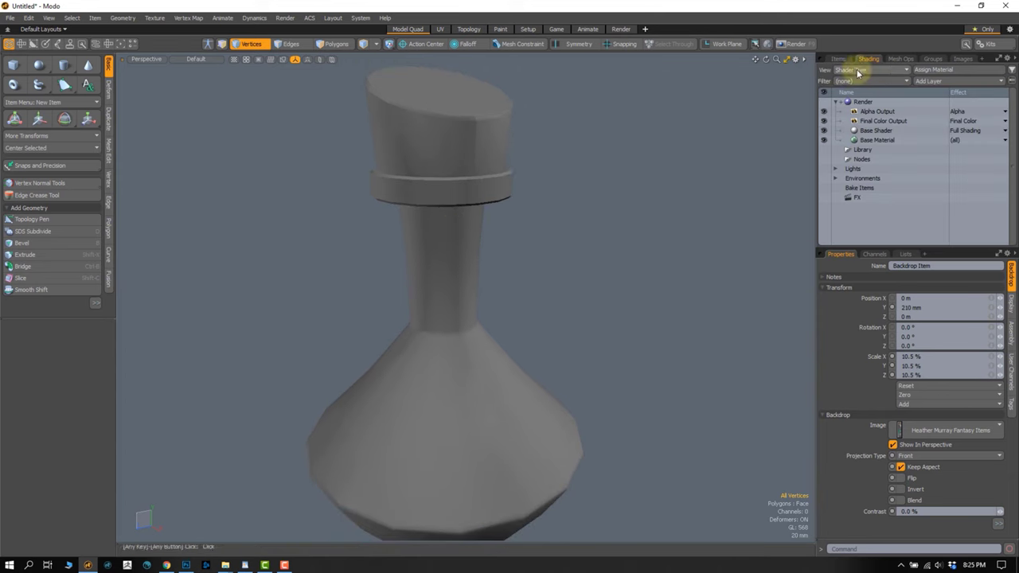
left_click_drag(567, 276, 563, 228, "ctrl+alt")
key("3")
right_click_drag(562, 228, 430, 65)
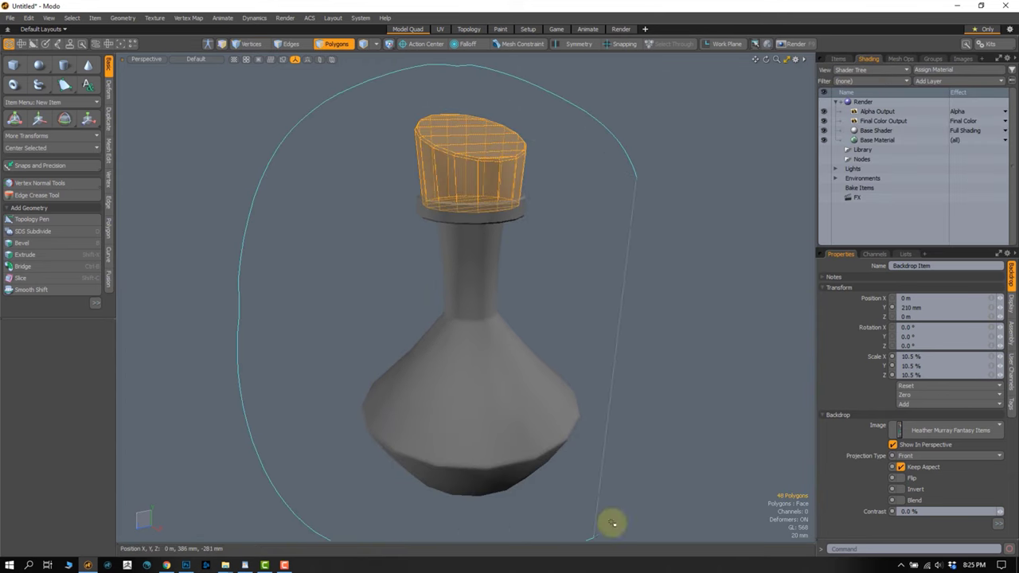
right_click_drag(612, 523, 610, 527)
key("m")
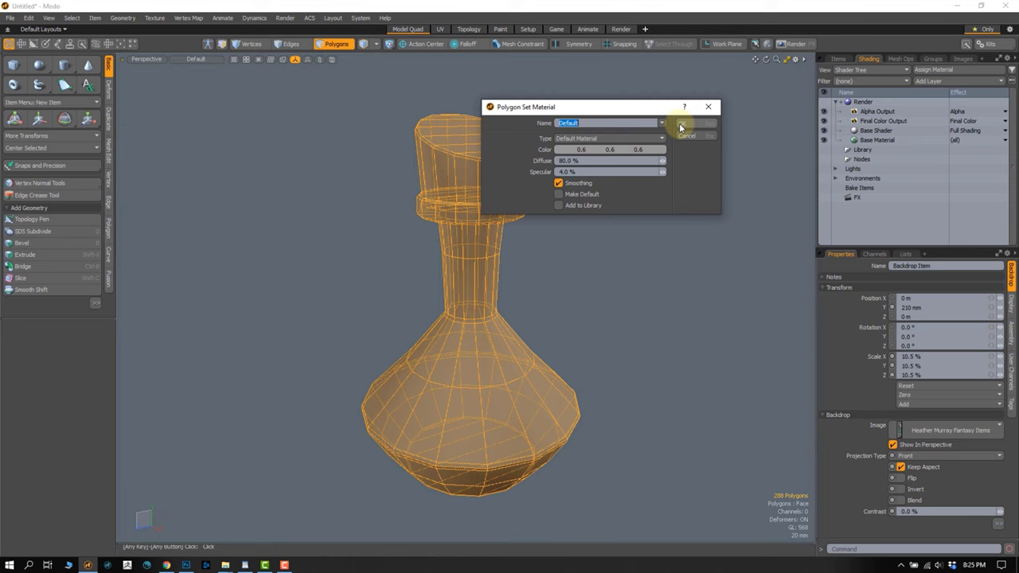
left_click(682, 125)
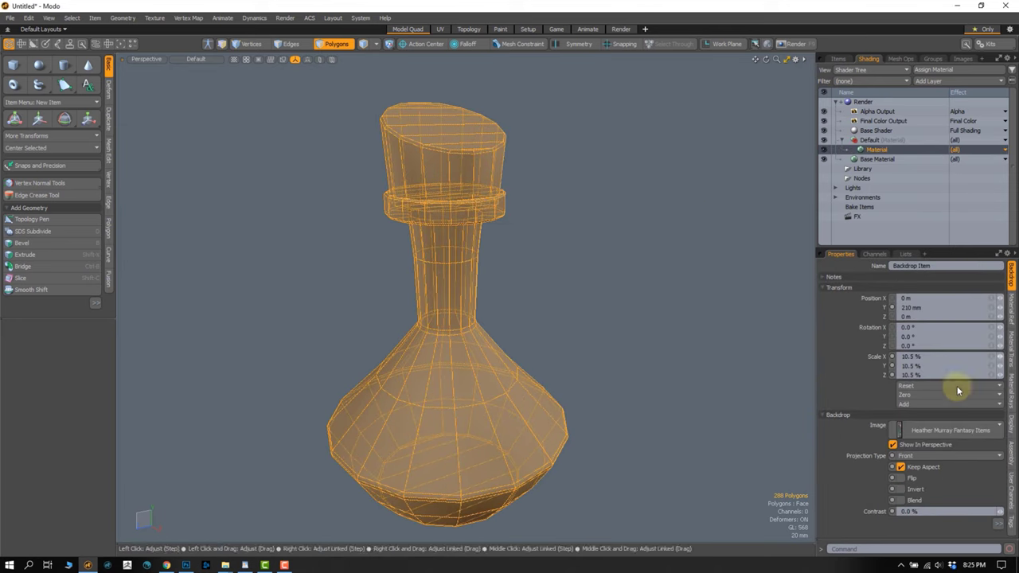
- Set the material's Smoothing Angle to 80° and select the cork
left_click(999, 526)
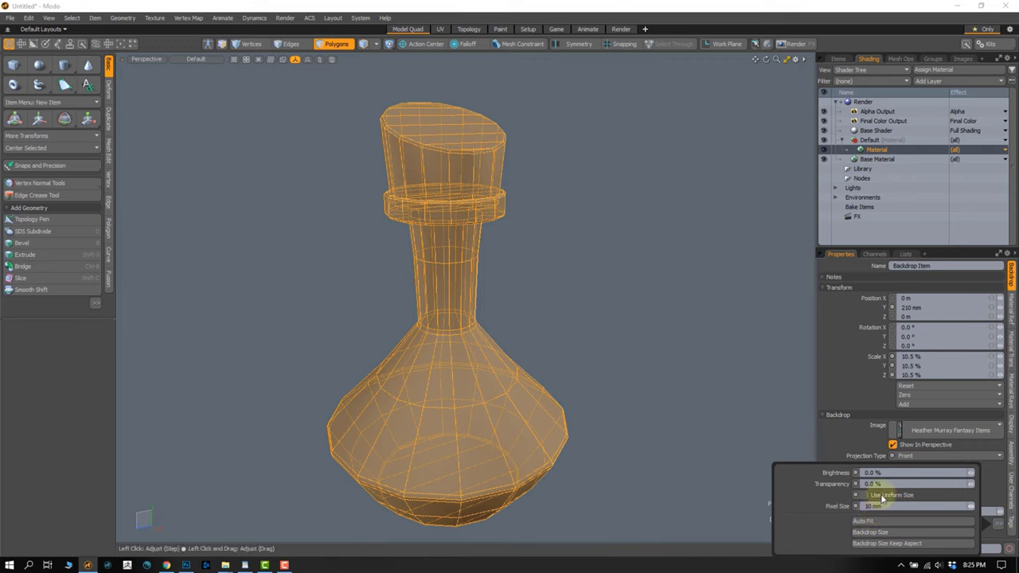
left_click(748, 426)
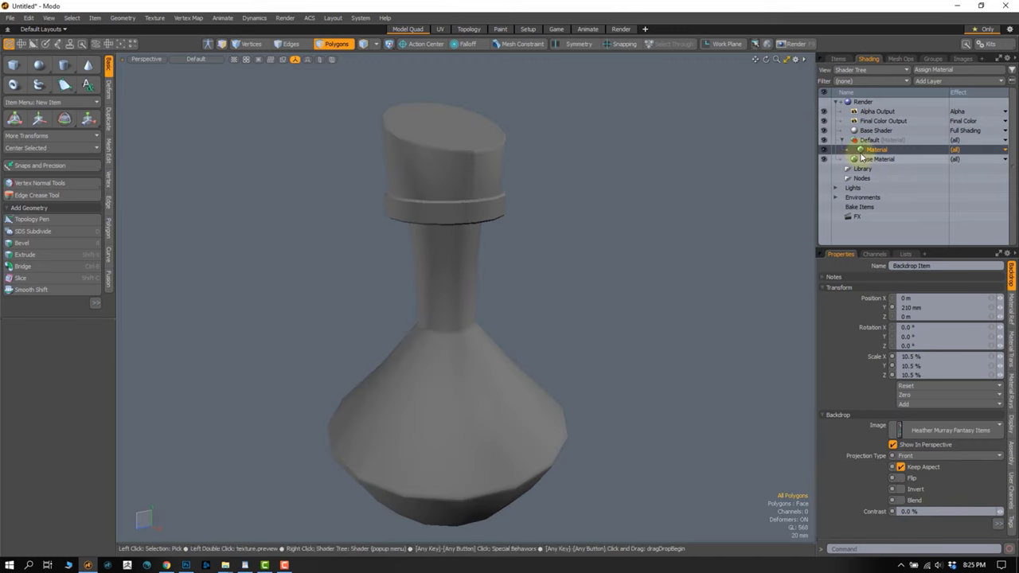
left_click(875, 150)
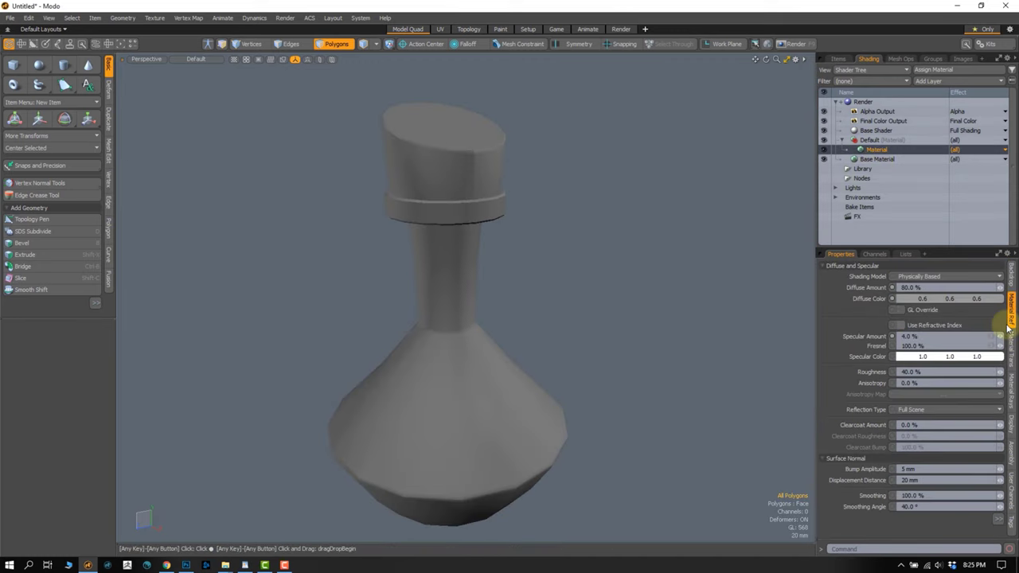
left_click(924, 507)
type("80")
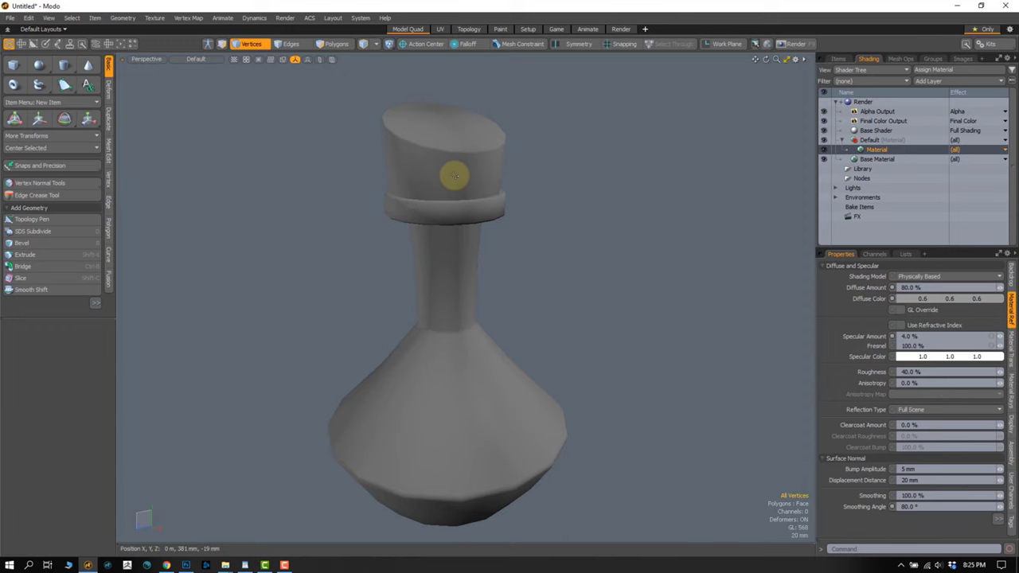
left_click_drag(418, 176, 484, 202, "alt")
key("3")
double_click(467, 170)
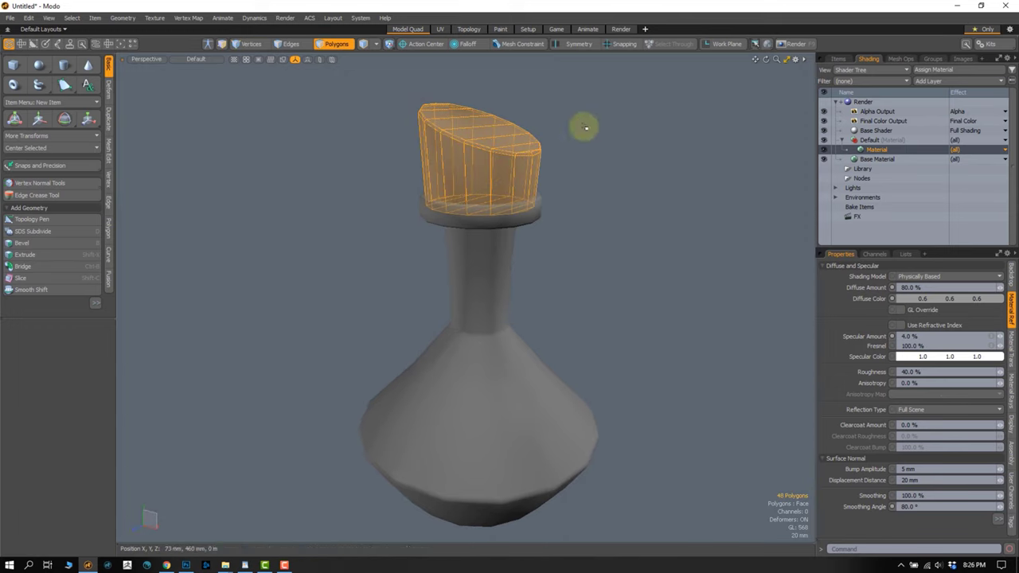
- Show the reference backdrop and shrink the cork to 80% across its width from the top view
left_click(838, 59)
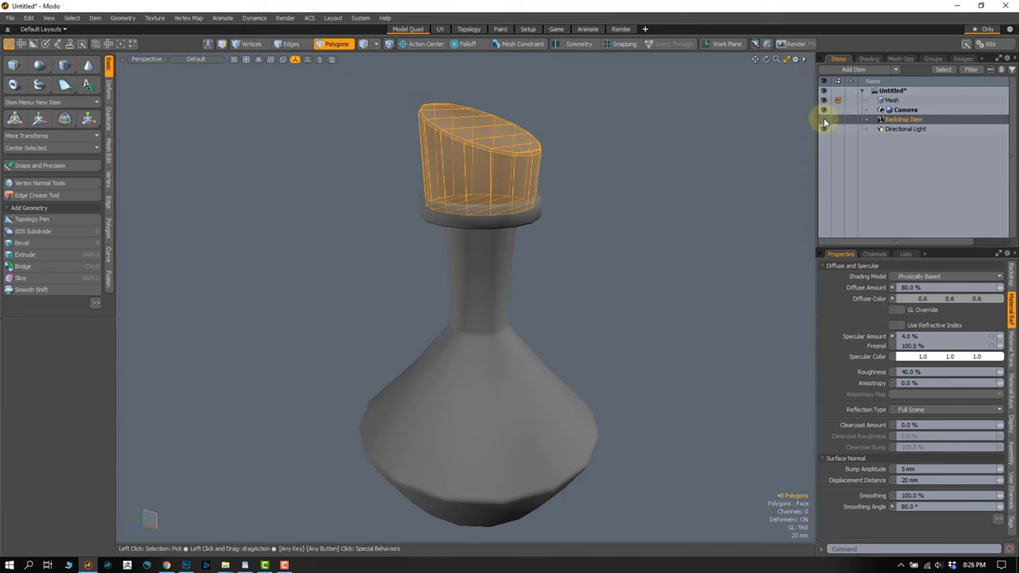
left_click(824, 119)
key("a")
key("y")
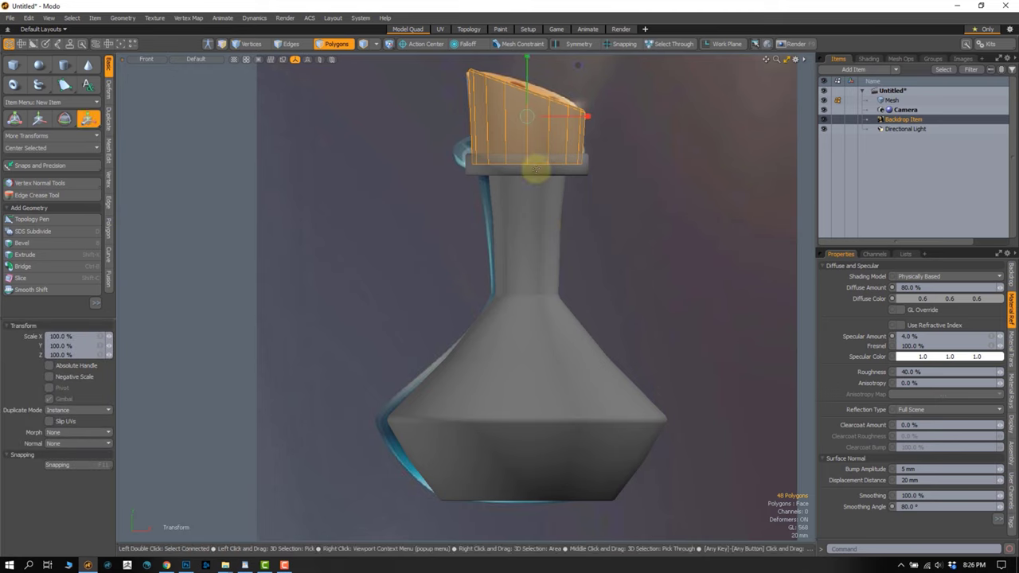
key("KP_7")
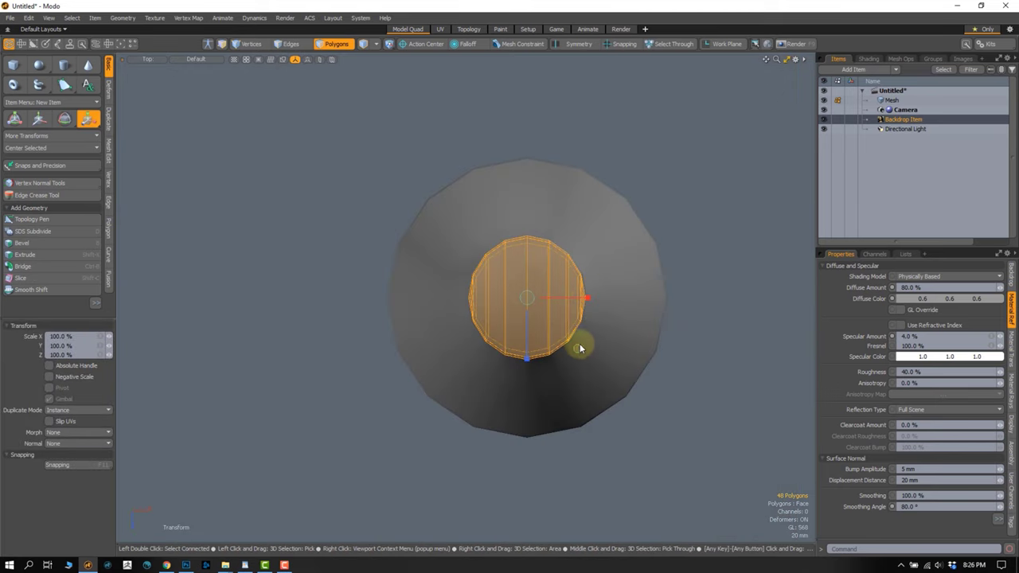
left_click_drag(580, 347, 565, 333)
- Reselect the whole cork and enlarge it slightly to about 107%
key("KP_1")
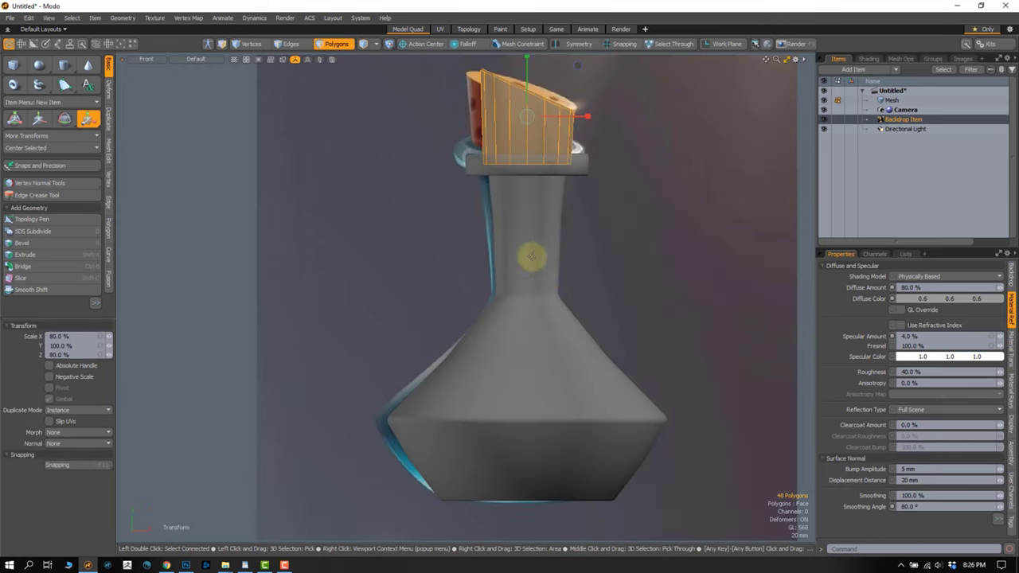
scroll(518, 191, "up", 2)
scroll(545, 199, "up", 2)
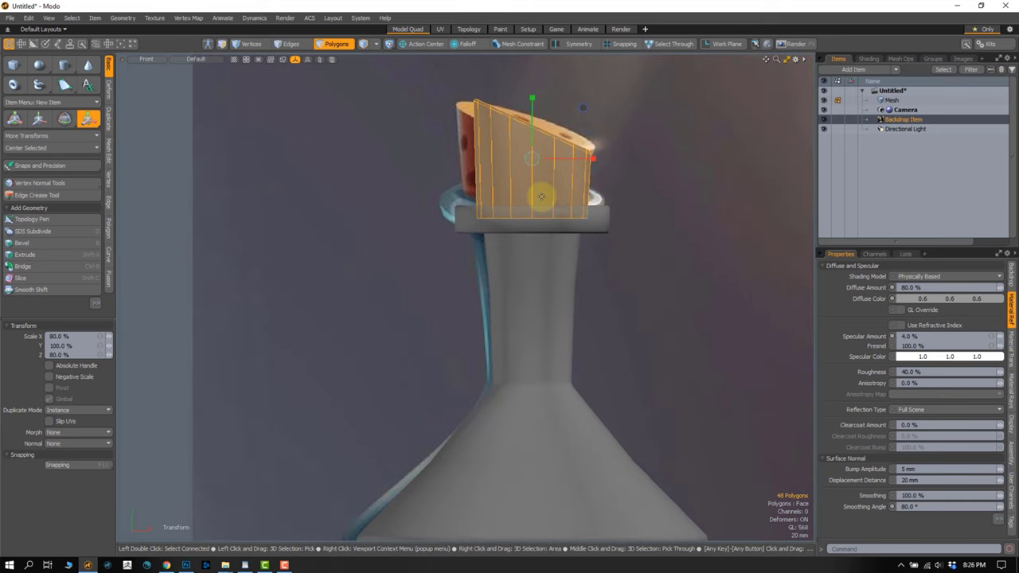
left_click_drag(542, 197, 419, 264, "alt")
left_click(419, 263)
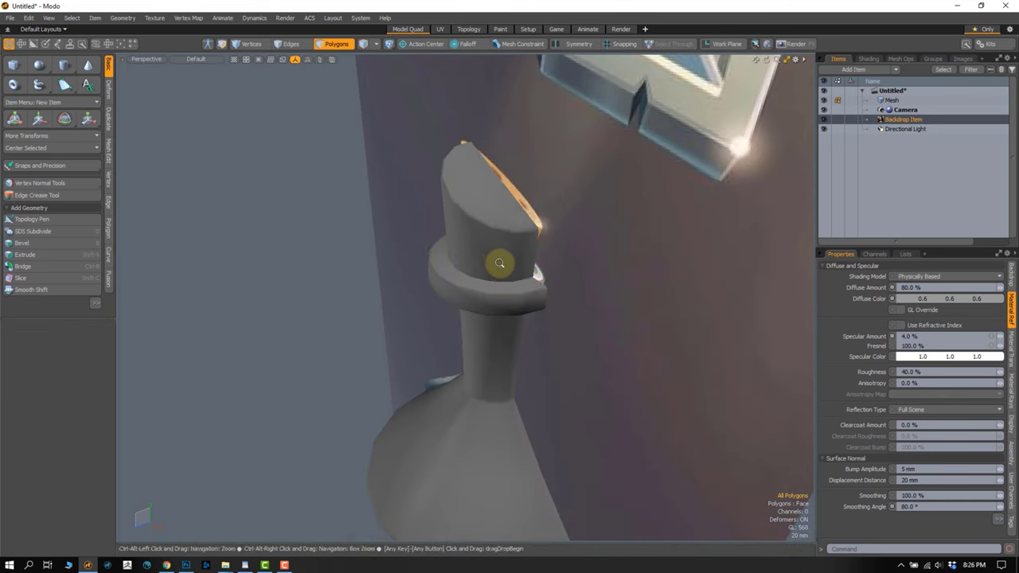
double_click(502, 254)
key("y")
scroll(510, 275, "up", 2)
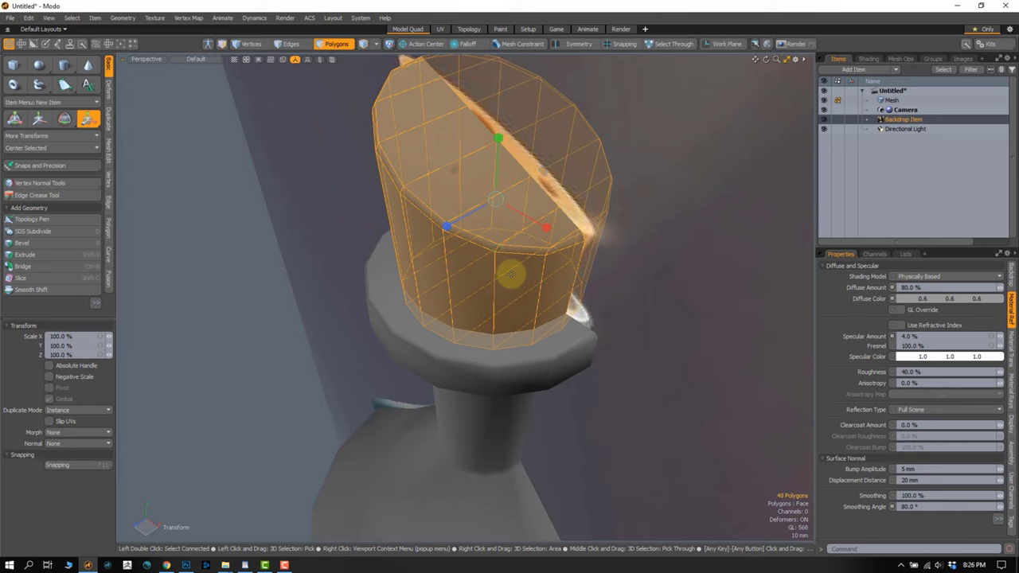
left_click_drag(495, 249, 492, 261)
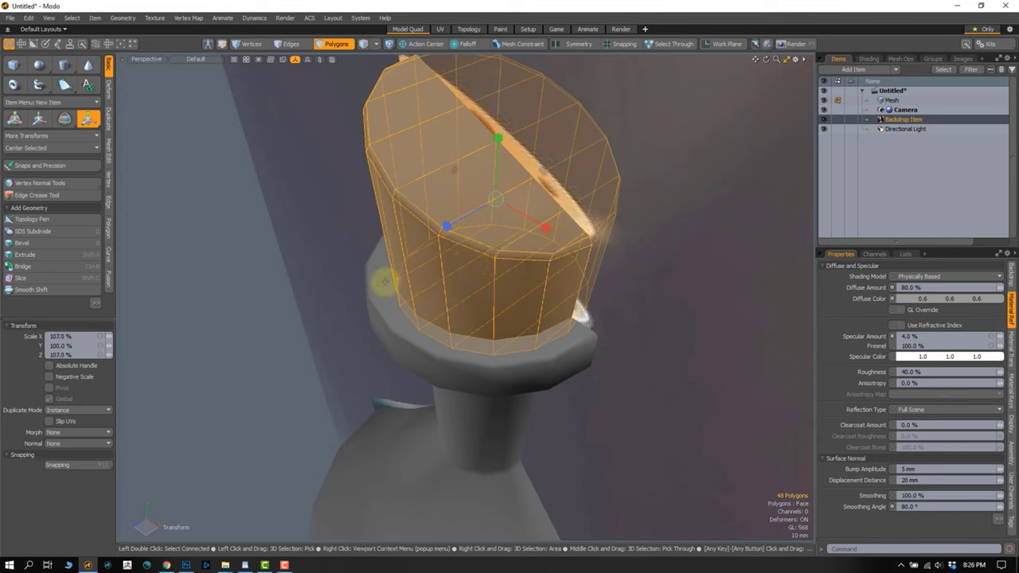
- Check the cork against the bottle neck, then hide the reference backdrop
mouse_move(385, 282)
left_mouse_down("alt")
mouse_move(421, 312)
mouse_move(506, 298)
mouse_move(417, 272)
left_mouse_up("alt")
double_click(427, 325)
mouse_move(503, 257)
left_mouse_down("ctrl+alt")
mouse_move(484, 235)
mouse_move(482, 326)
mouse_move(493, 263)
left_mouse_up("ctrl+alt")
mouse_move(589, 350)
left_mouse_down("alt")
mouse_move(549, 365)
mouse_move(598, 282)
left_mouse_up("alt")
left_click(824, 130)
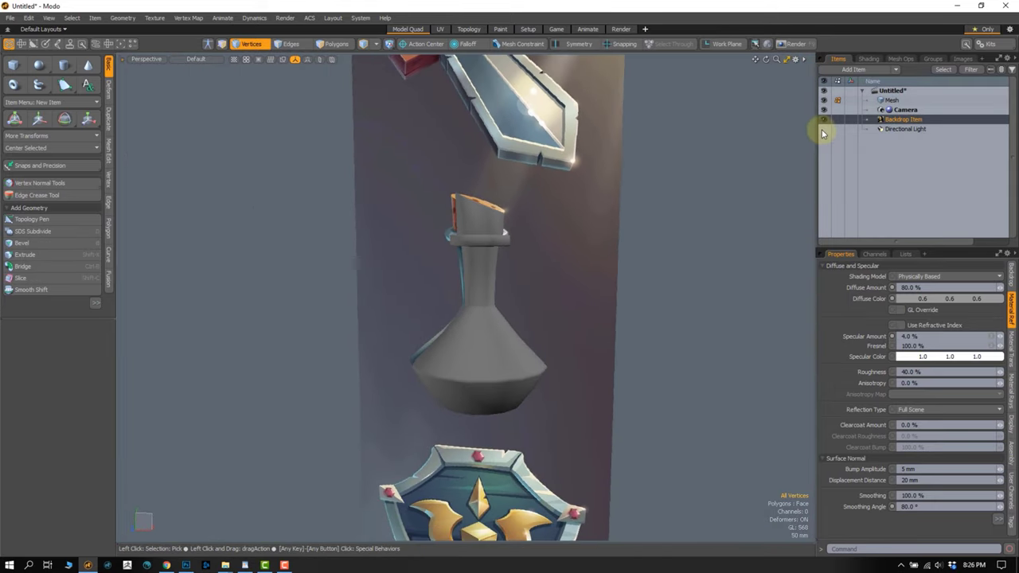
left_click(824, 119)
mouse_move(596, 250)
left_mouse_down("alt")
mouse_move(550, 268)
mouse_move(532, 255)
mouse_move(546, 252)
mouse_move(526, 255)
left_mouse_up("alt")
- Use File > Save As to store the scene on the Desktop as Bottle.lxo
left_click(11, 18)
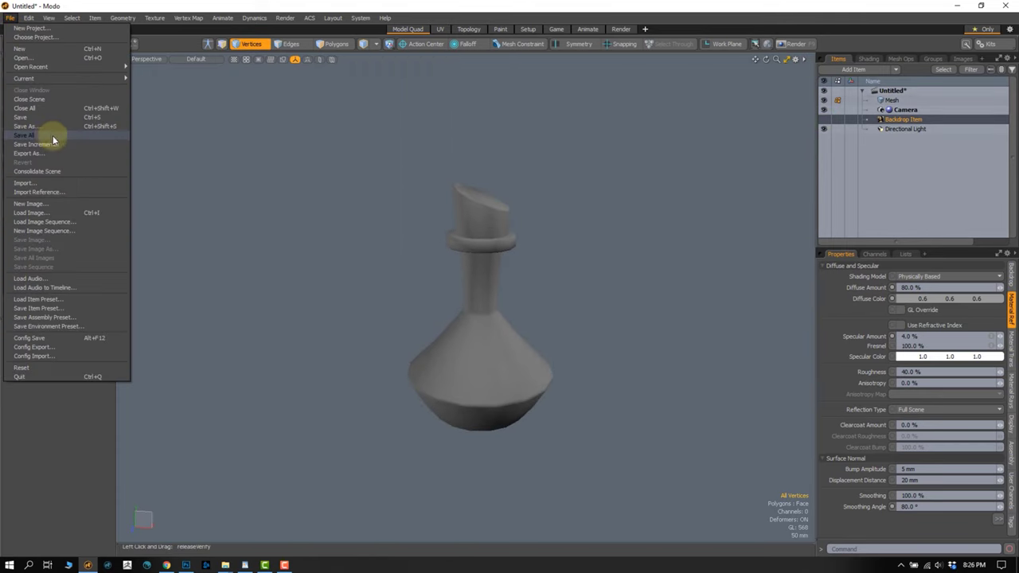
left_click(45, 126)
type("Bottle")
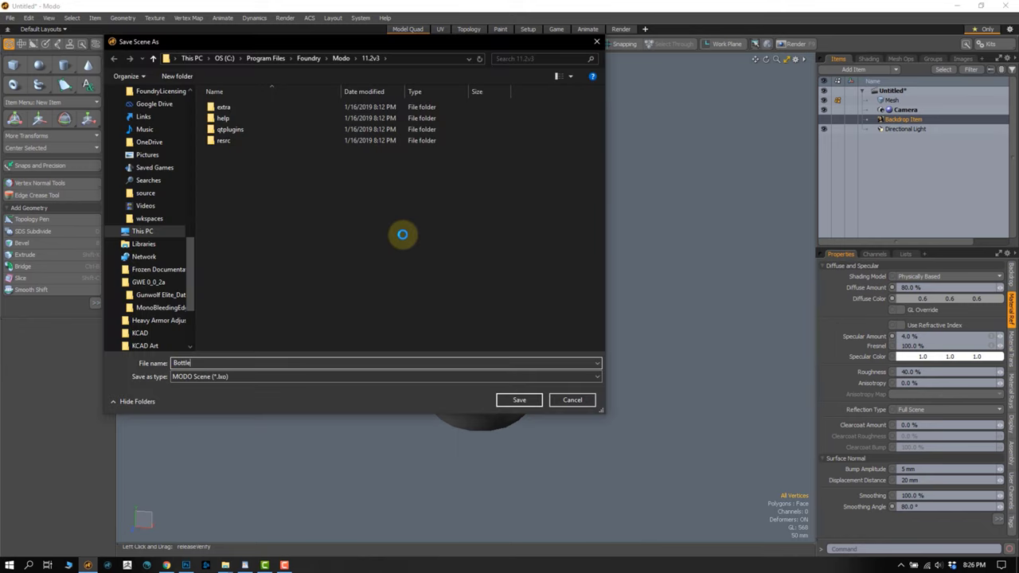
left_click_drag(189, 261, 193, 88)
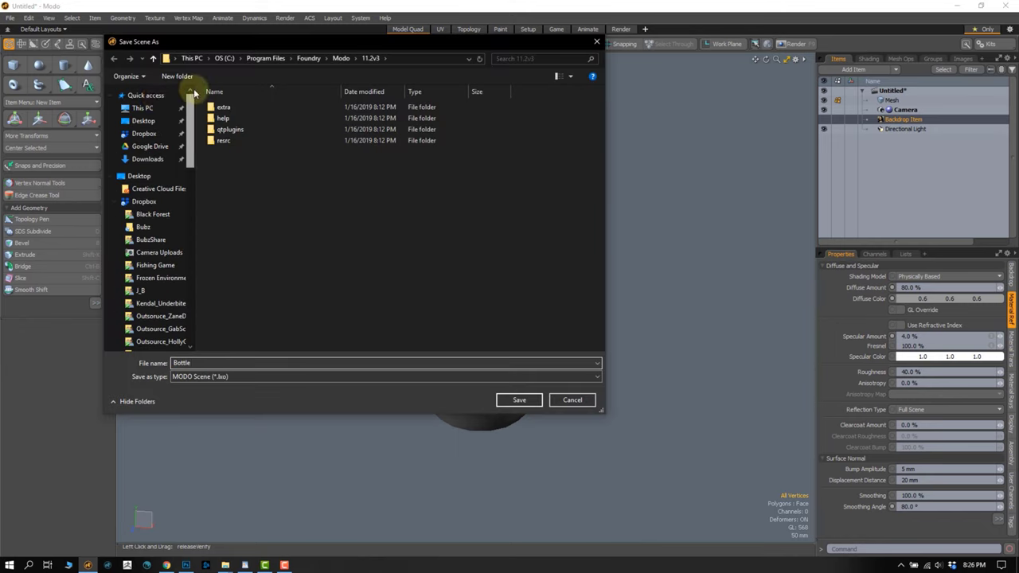
left_click(143, 120)
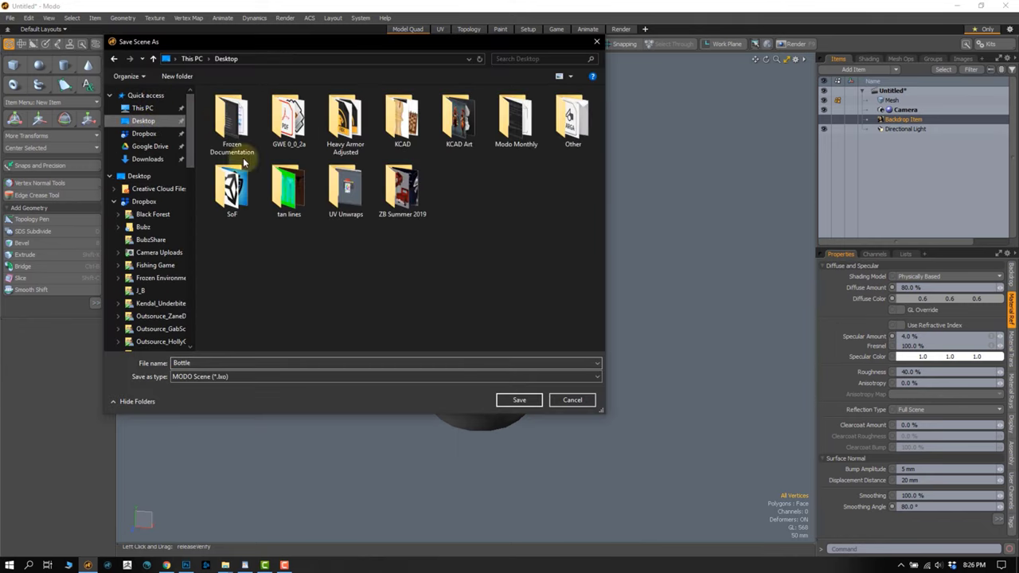
left_click(505, 405)
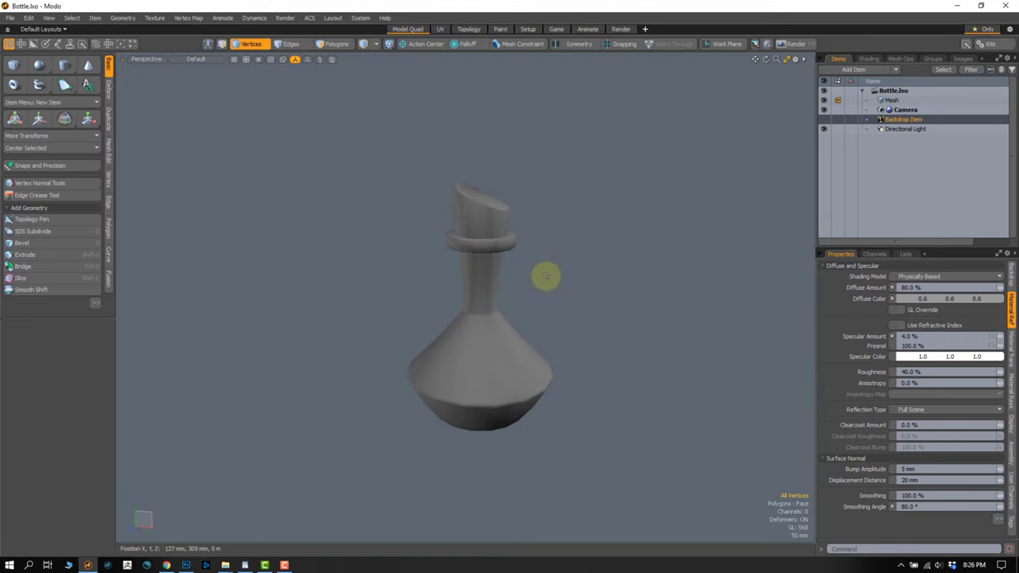
scroll(502, 305, "up", 3)
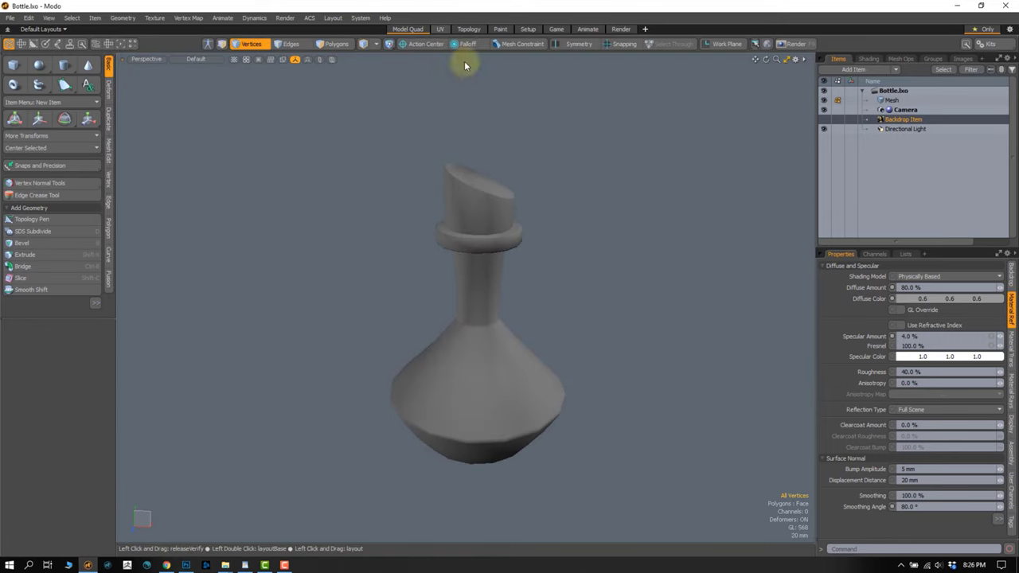
- Select all 240 polygons, then move the UV island left and shrink it
key("3")
key("ctrl+a")
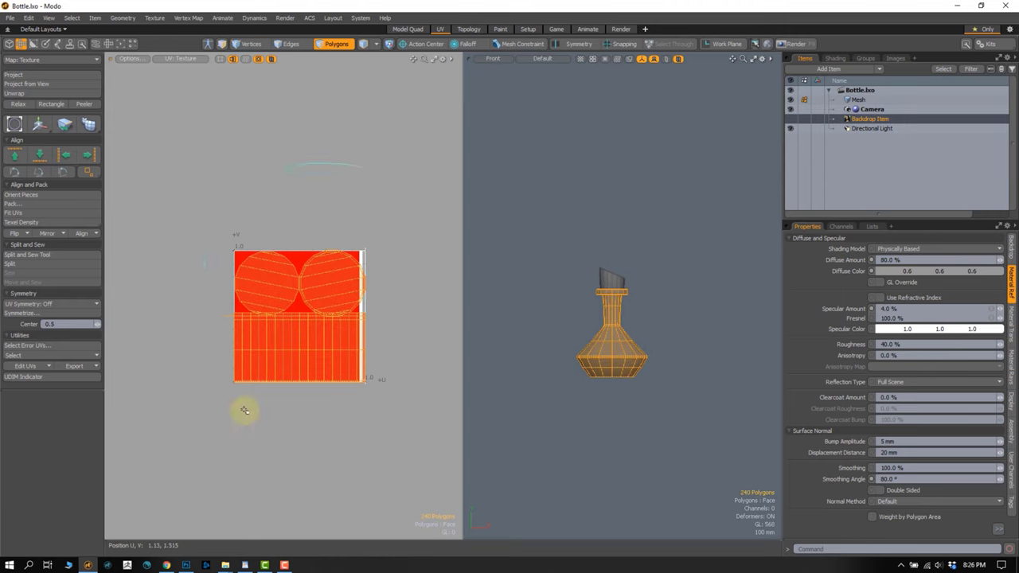
key("w")
mouse_move(358, 263)
left_mouse_down()
mouse_move(231, 263)
mouse_move(230, 276)
mouse_move(259, 257)
left_mouse_up()
key("y")
left_click(316, 264)
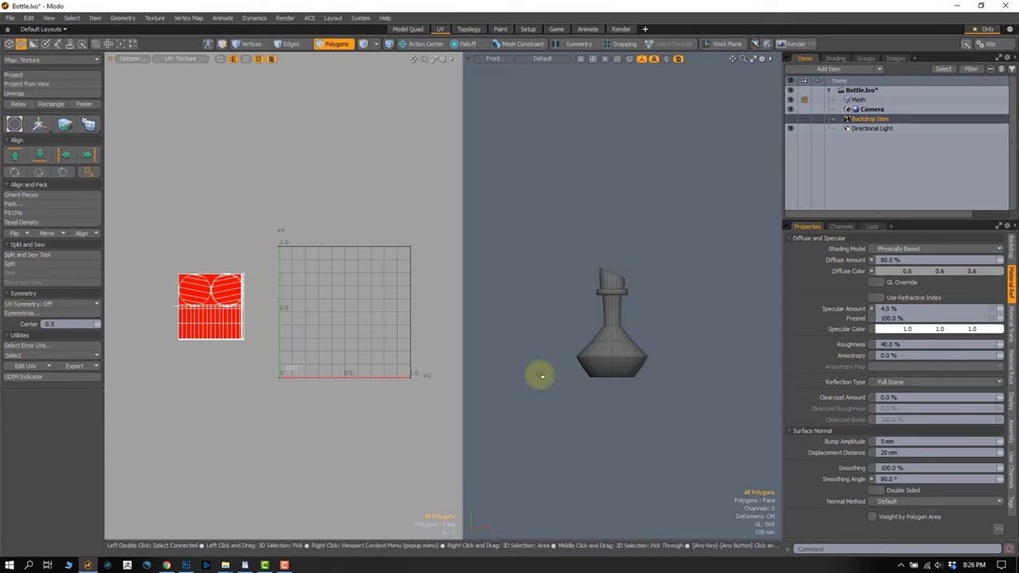
- In vertex mode, select every bottle vertex, then clear the selection
scroll(608, 359, "up", 2)
scroll(594, 322, "up", 2)
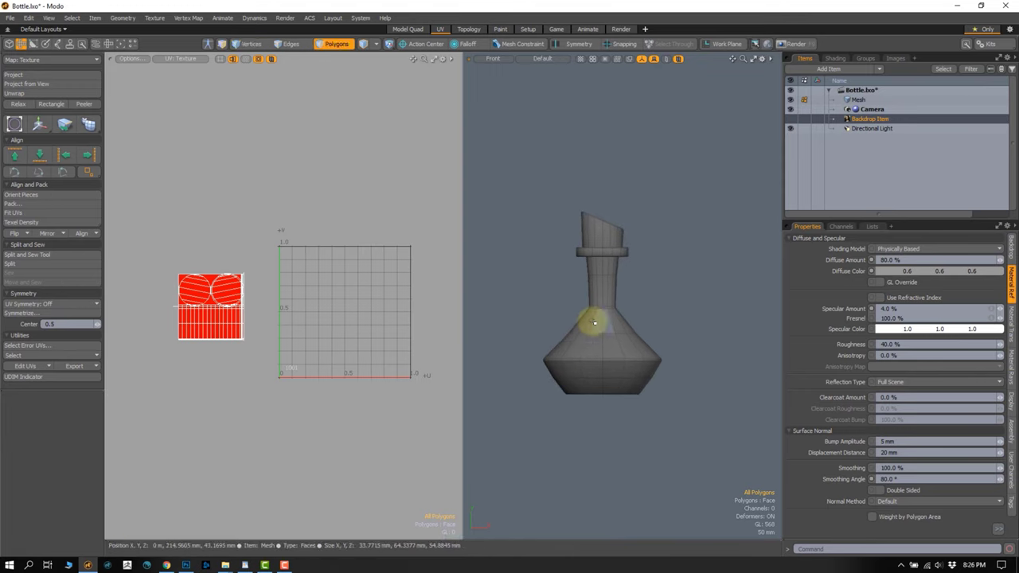
key("1")
scroll(597, 295, "up", 1)
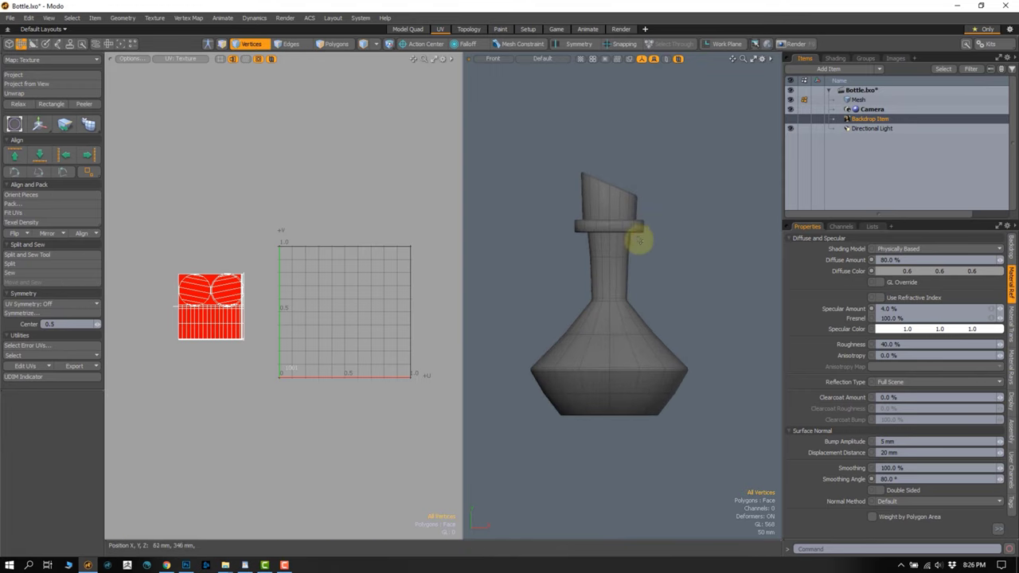
right_click_drag(716, 378, 718, 343)
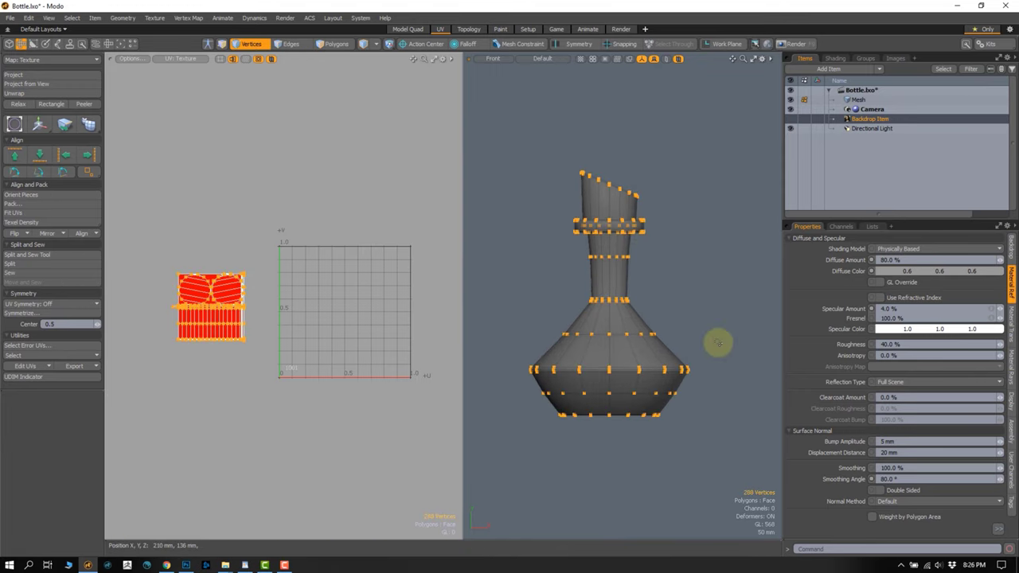
left_click(529, 276)
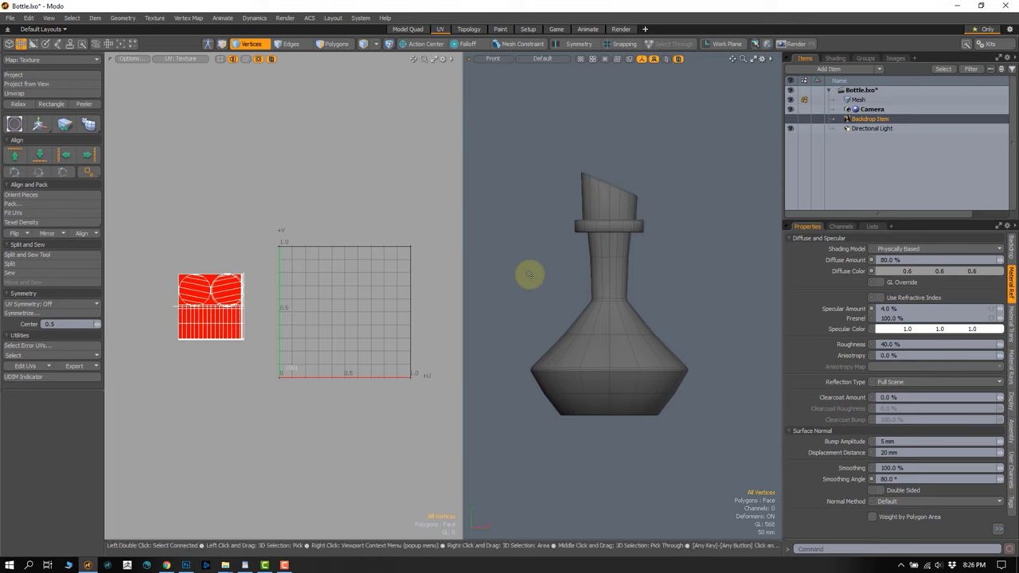
scroll(633, 286, "up", 1)
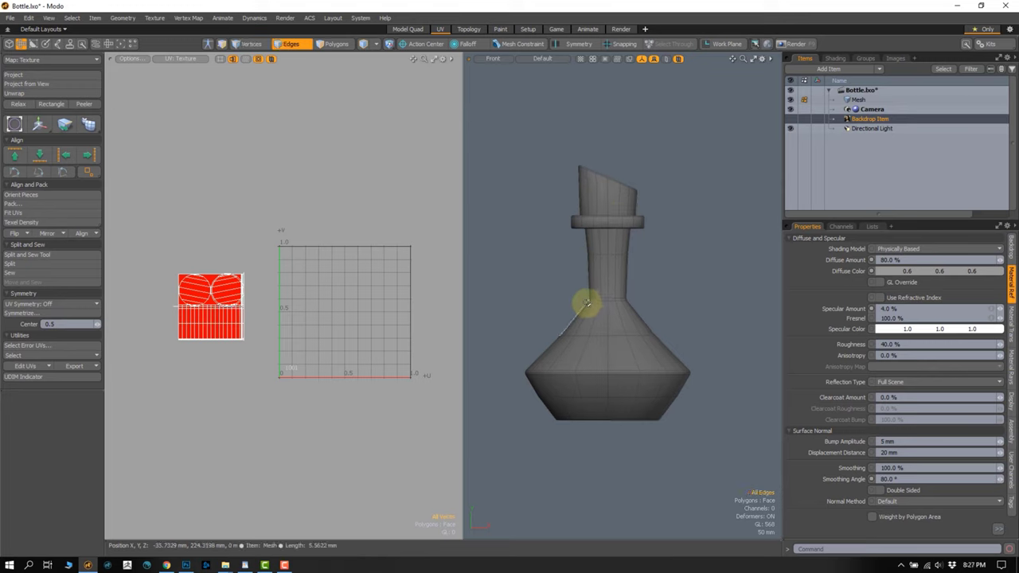
- Isolate the cork by hiding everything else and framing it in perspective view
key("3")
double_click(597, 221)
key("shift+h")
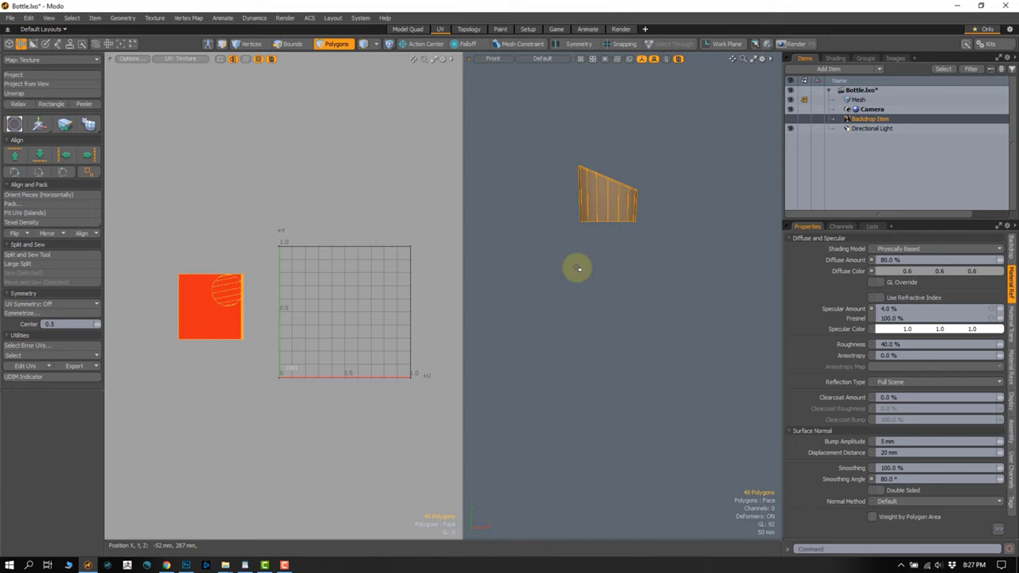
key("shift+a")
key("ctrl+space")
left_click(609, 303)
- Mark the cork's bottom edge loop as a seam and unwrap the cork
key("u")
key("2")
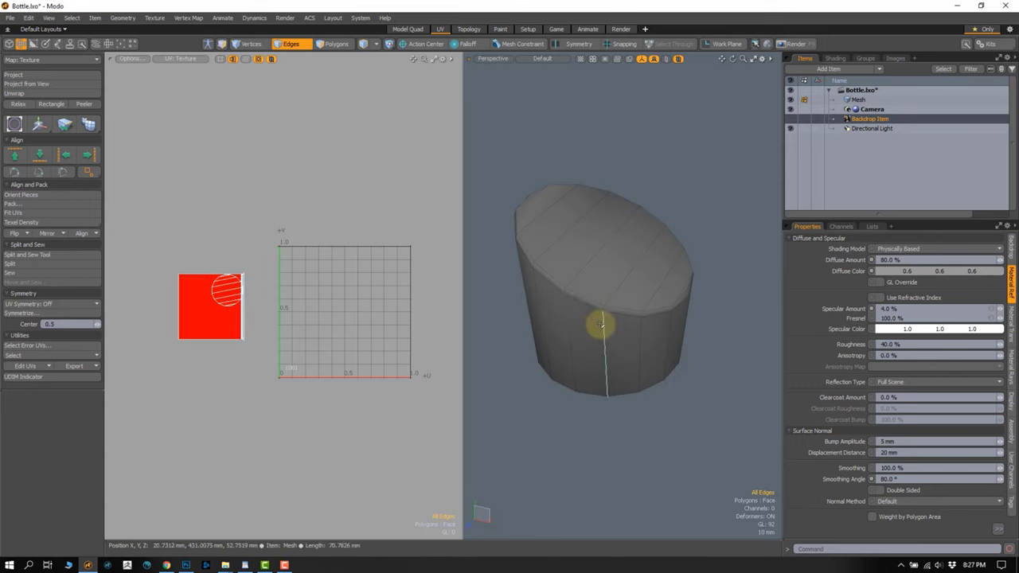
mouse_move(579, 301)
left_mouse_down("alt")
mouse_move(601, 221)
mouse_move(583, 322)
mouse_move(655, 288)
mouse_move(668, 343)
mouse_move(639, 359)
mouse_move(671, 382)
mouse_move(650, 321)
mouse_move(642, 348)
left_mouse_up("alt")
double_click(587, 311, "shift")
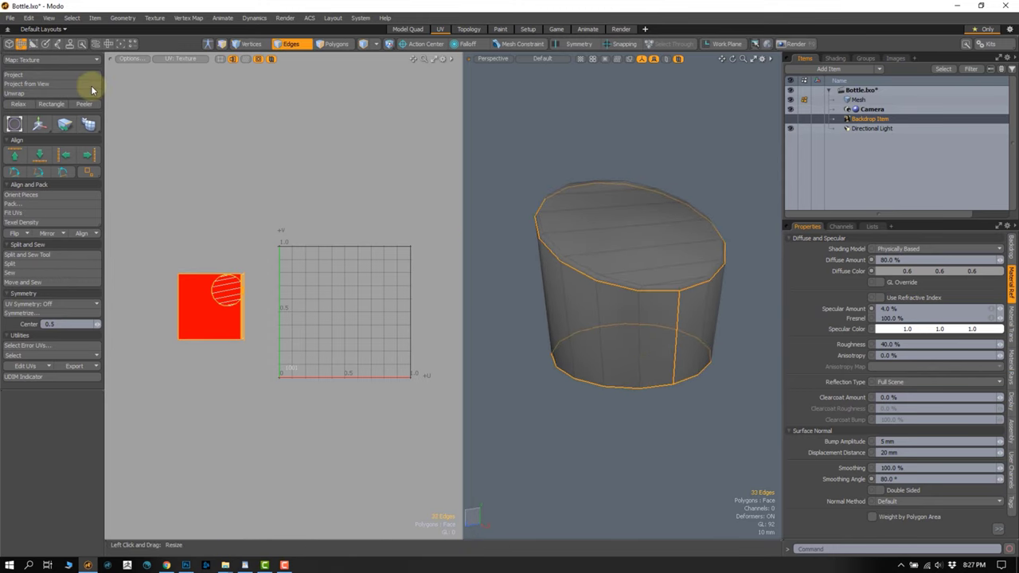
left_click(22, 94)
left_click(532, 221)
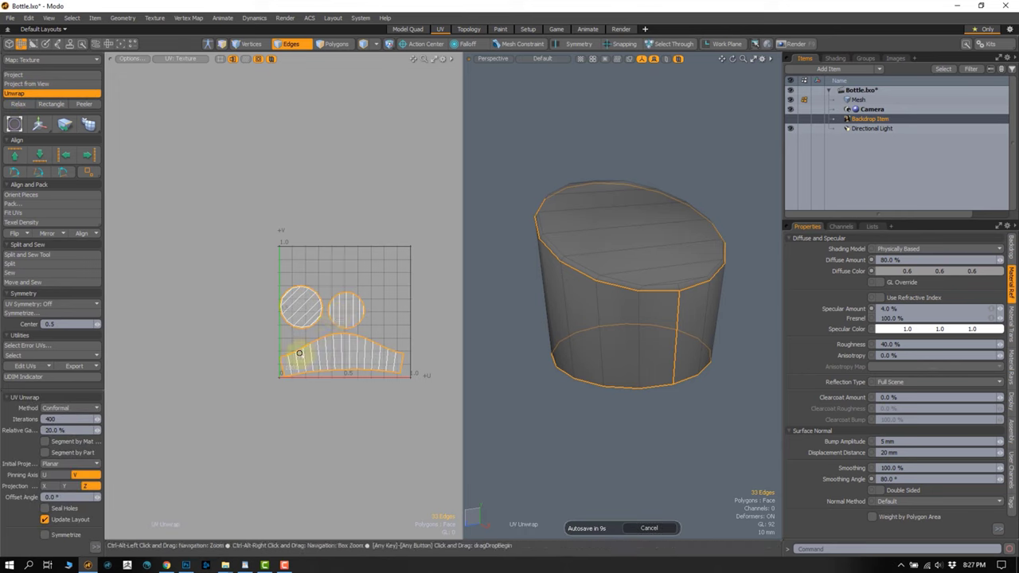
- Move the cork's UV islands right of the 0–1 grid, then unhide and select the bottle body
scroll(300, 352, "up", 2)
key("space")
key("3")
scroll(351, 237, "down", 3)
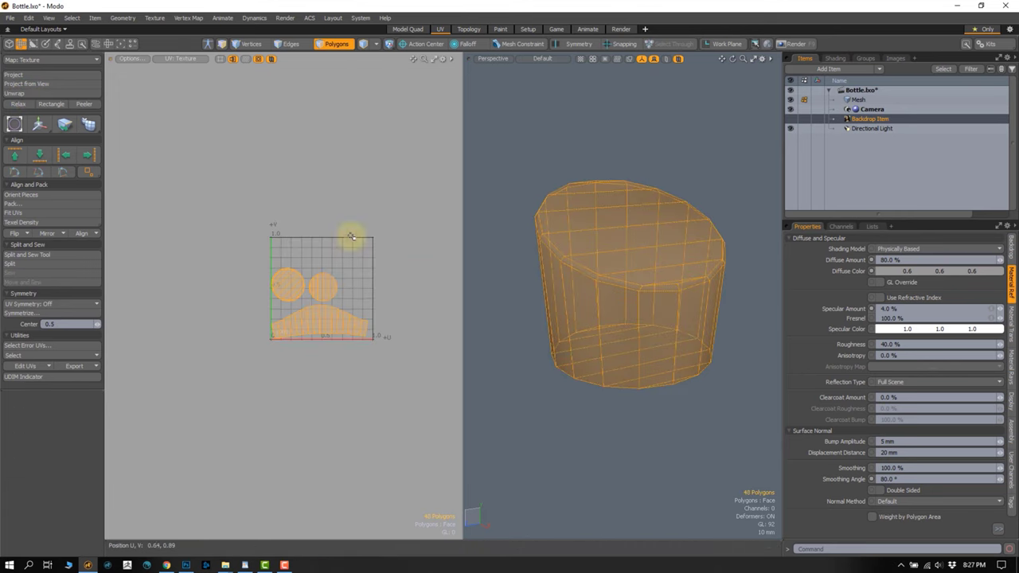
key("w")
left_click_drag(382, 258, 475, 239)
key("space")
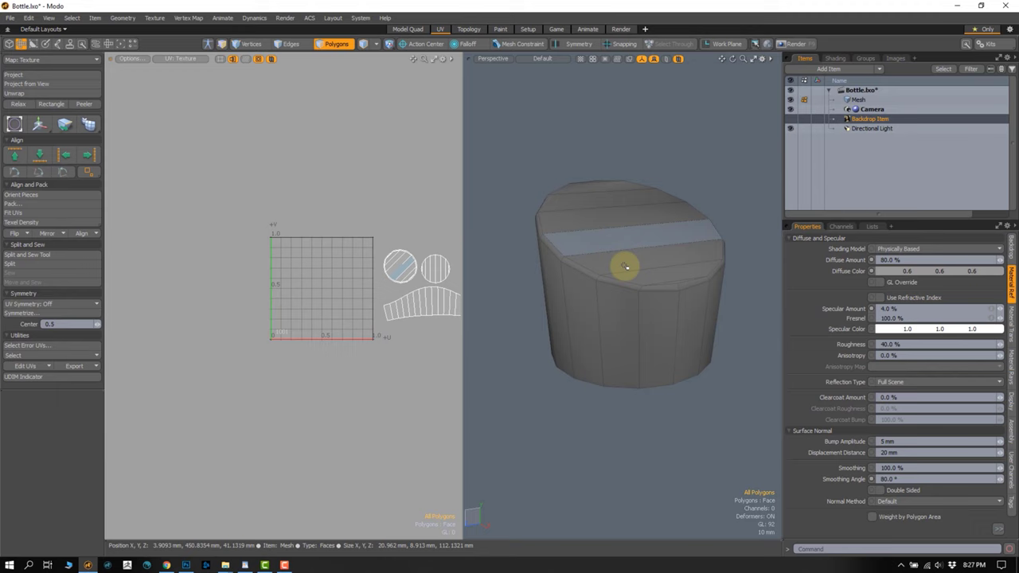
left_click_drag(357, 305, 315, 316, "alt+shift")
key("u")
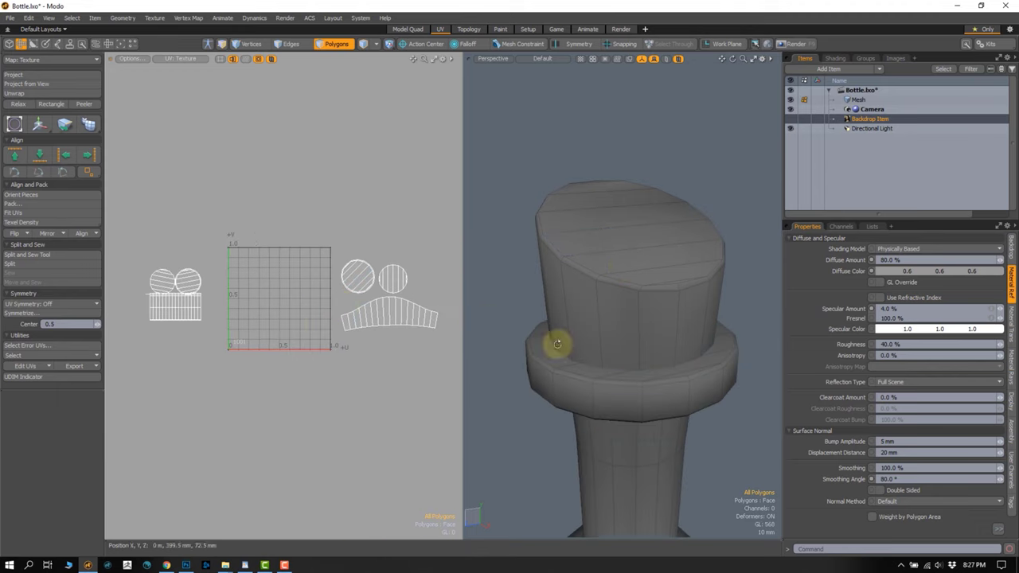
scroll(557, 344, "down", 2)
double_click(587, 433)
- Hide the cork and select the bottle's lip and body polygons
scroll(608, 336, "down", 3)
scroll(605, 318, "down", 2)
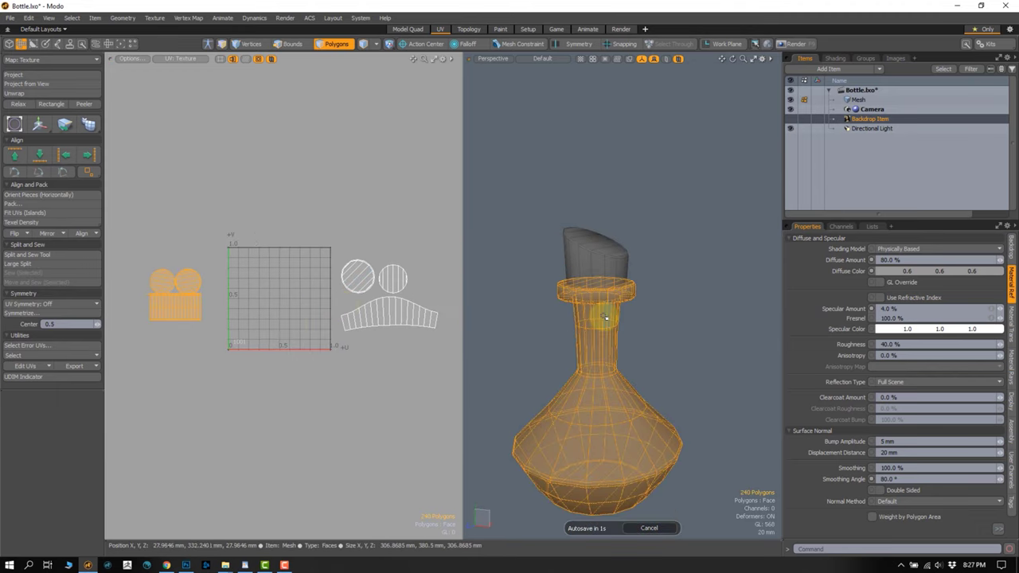
key("shift+h")
scroll(591, 341, "up", 1)
key("2")
mouse_move(531, 291)
left_mouse_down("ctrl+alt")
mouse_move(606, 210)
mouse_move(587, 295)
left_mouse_up("ctrl+alt")
key("3")
scroll(584, 298, "down", 1)
scroll(546, 329, "down", 1)
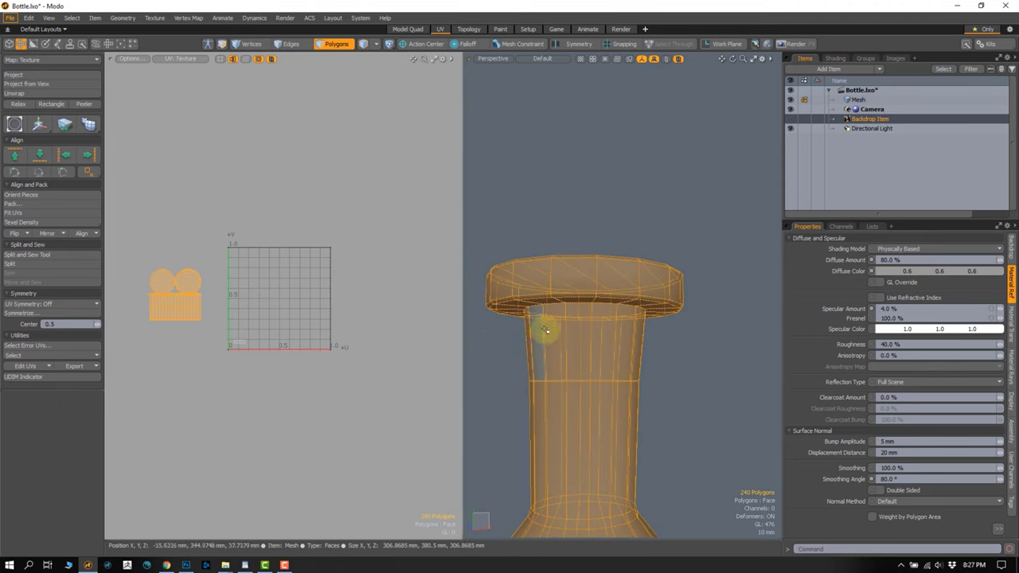
right_click_drag(744, 300, 648, 329)
scroll(637, 334, "down", 3)
scroll(617, 311, "down", 2)
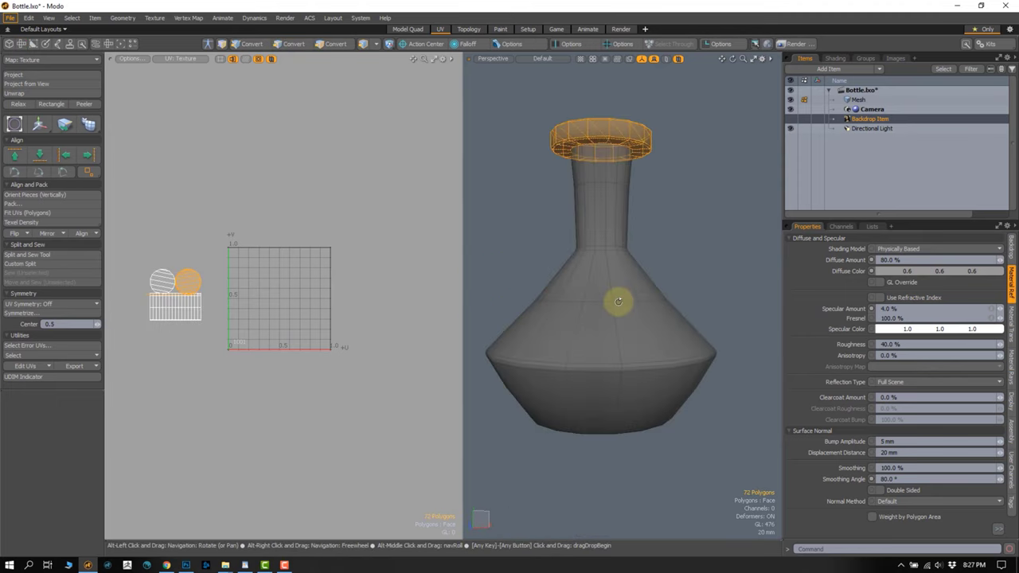
right_click_drag(691, 458, 727, 324)
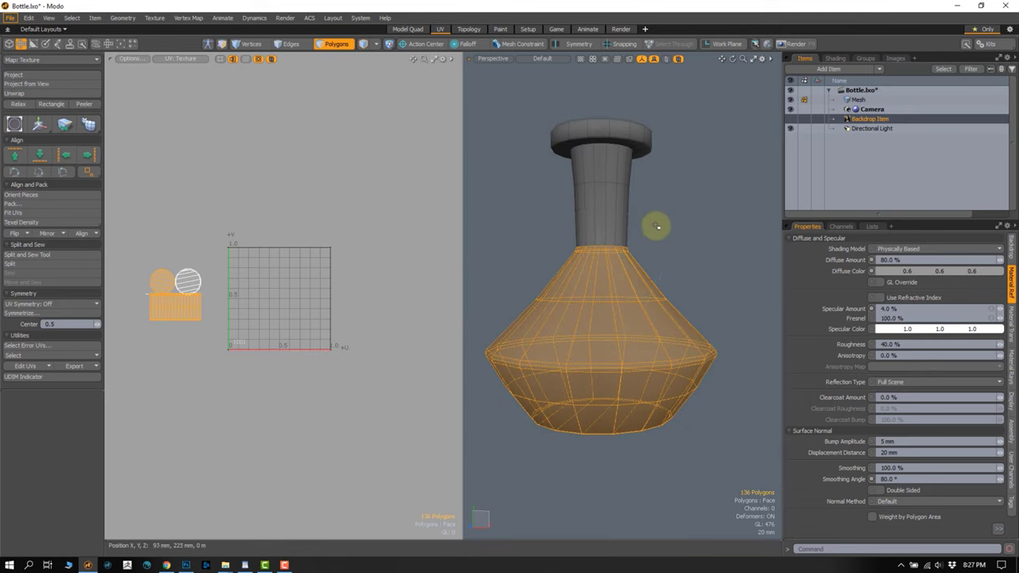
- Add a vertical seam edge down the side of the bottle
key("2")
scroll(569, 243, "up", 2)
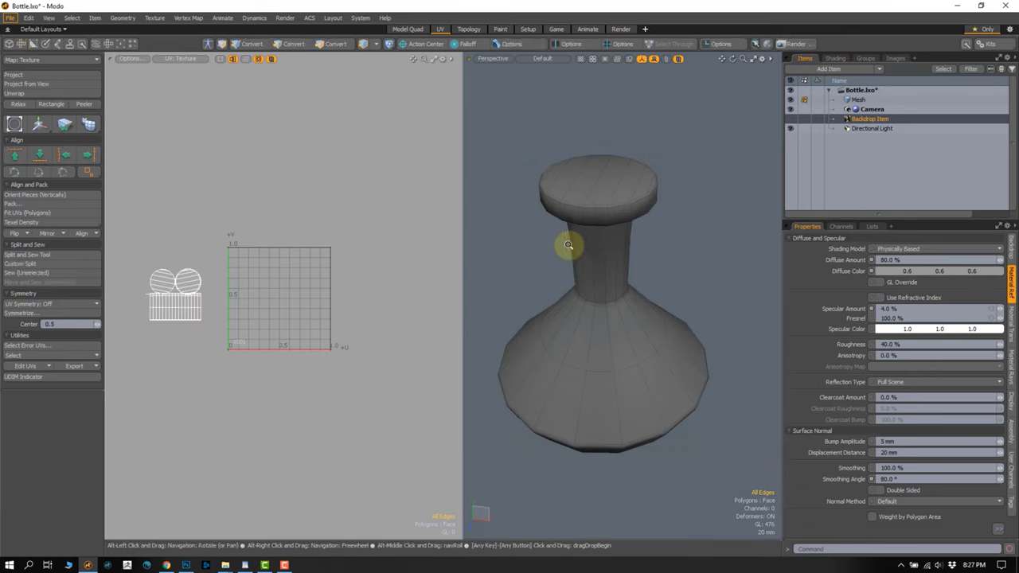
scroll(597, 203, "up", 3)
scroll(612, 228, "down", 3)
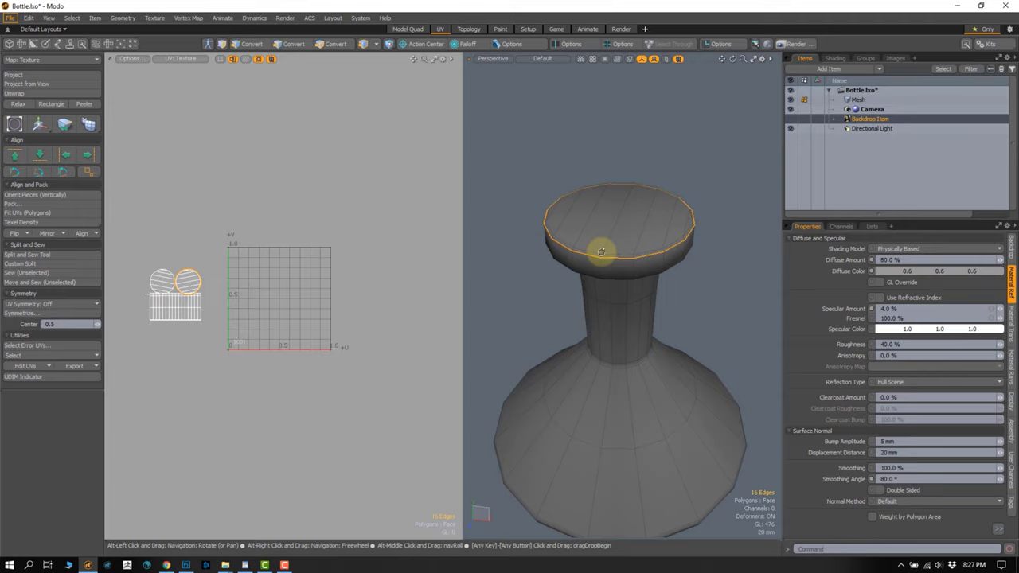
mouse_move(592, 209)
left_mouse_down("alt")
mouse_move(629, 214)
mouse_move(589, 278)
mouse_move(569, 264)
mouse_move(611, 273)
mouse_move(593, 282)
mouse_move(636, 295)
mouse_move(597, 266)
mouse_move(644, 271)
mouse_move(632, 280)
mouse_move(555, 244)
mouse_move(574, 298)
mouse_move(546, 246)
left_mouse_up("alt")
double_click(604, 279, "shift")
mouse_move(597, 349)
left_mouse_down("alt")
mouse_move(605, 292)
mouse_move(587, 380)
mouse_move(610, 250)
left_mouse_up("alt")
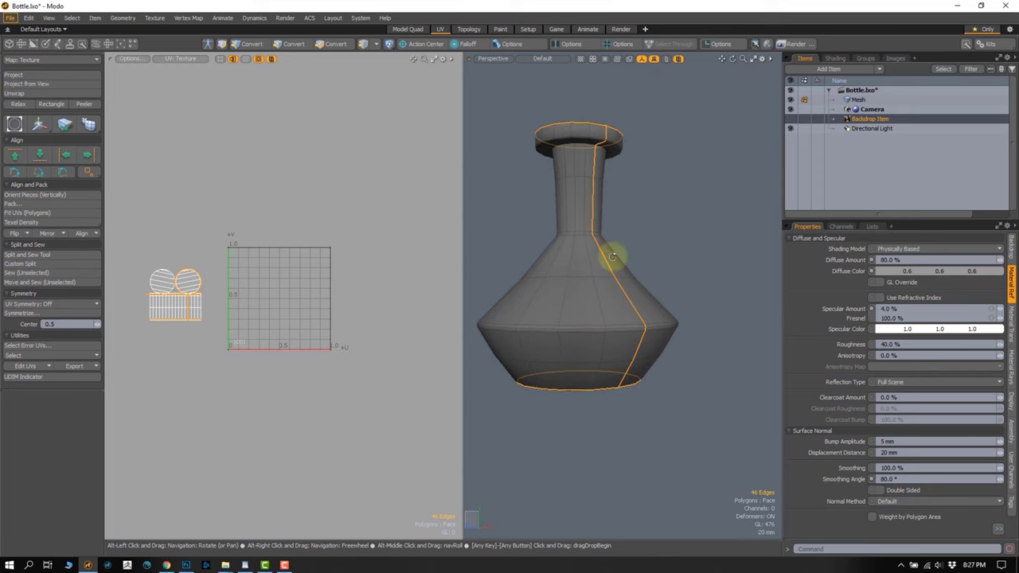
- Unwrap the bottle body into a fanned strip and two cap islands, then return to edges
left_click(45, 94)
left_click(263, 130)
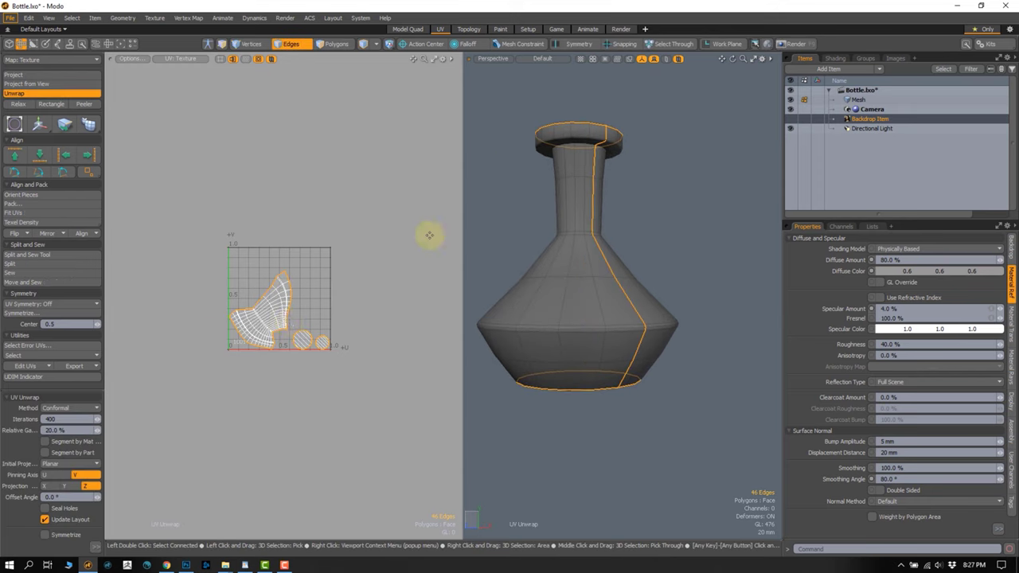
scroll(266, 318, "up", 2)
scroll(253, 353, "up", 3)
key("3")
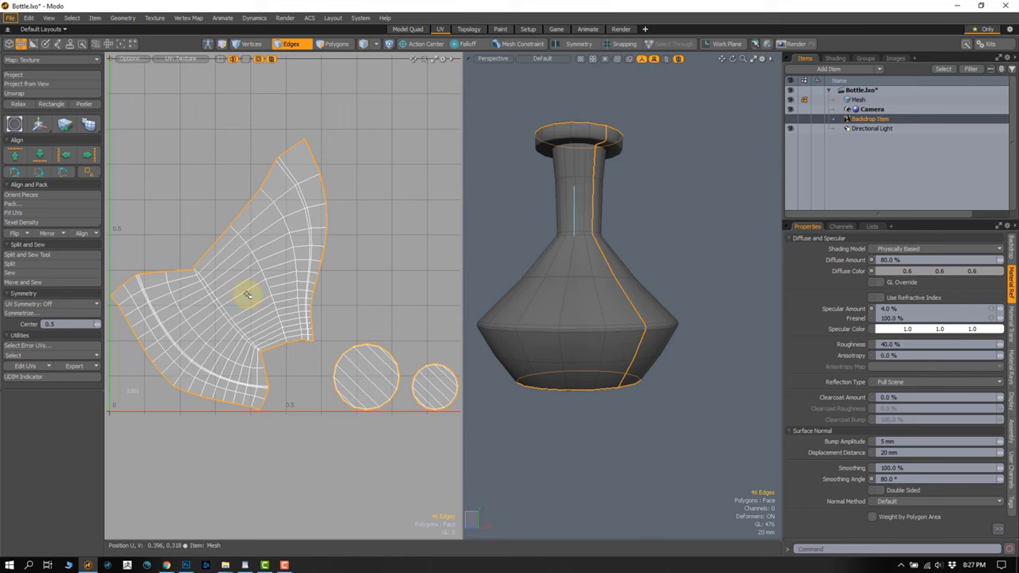
double_click(241, 285)
left_click(365, 262)
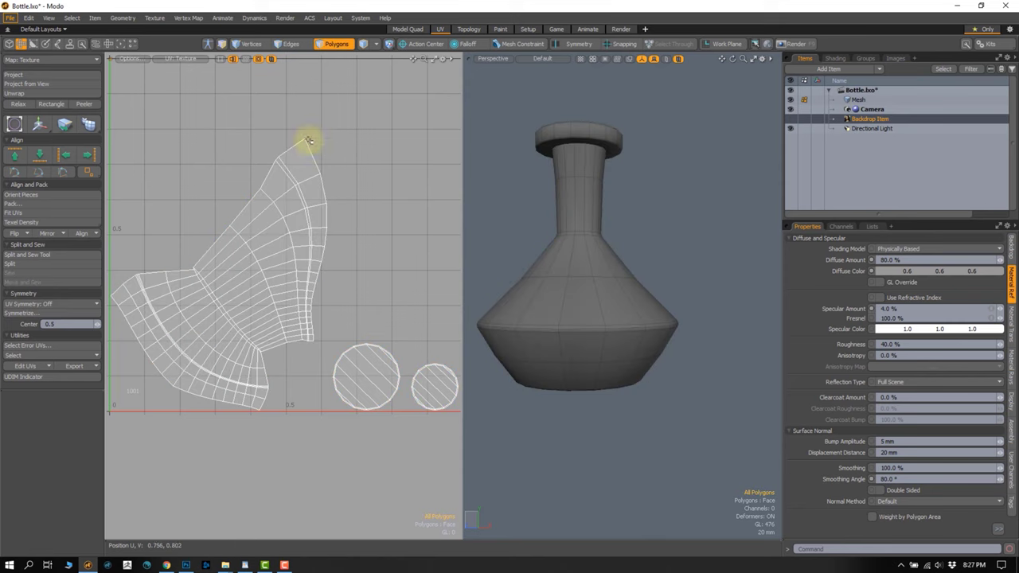
key("2")
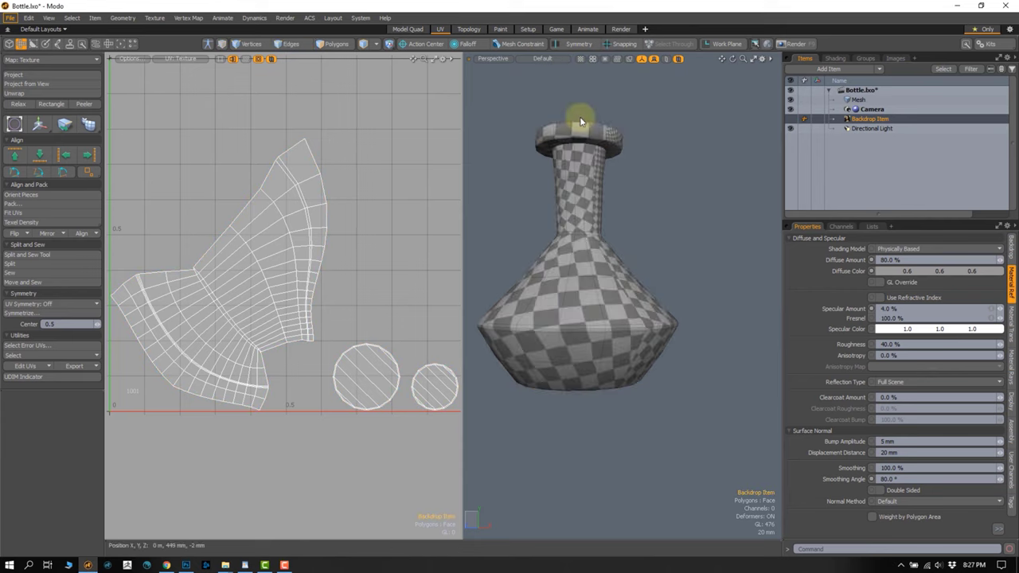
mouse_move(581, 120)
left_mouse_down("alt")
mouse_move(610, 221)
mouse_move(613, 213)
mouse_move(603, 228)
mouse_move(630, 182)
mouse_move(580, 228)
left_mouse_up("alt")
scroll(613, 214, "up", 4)
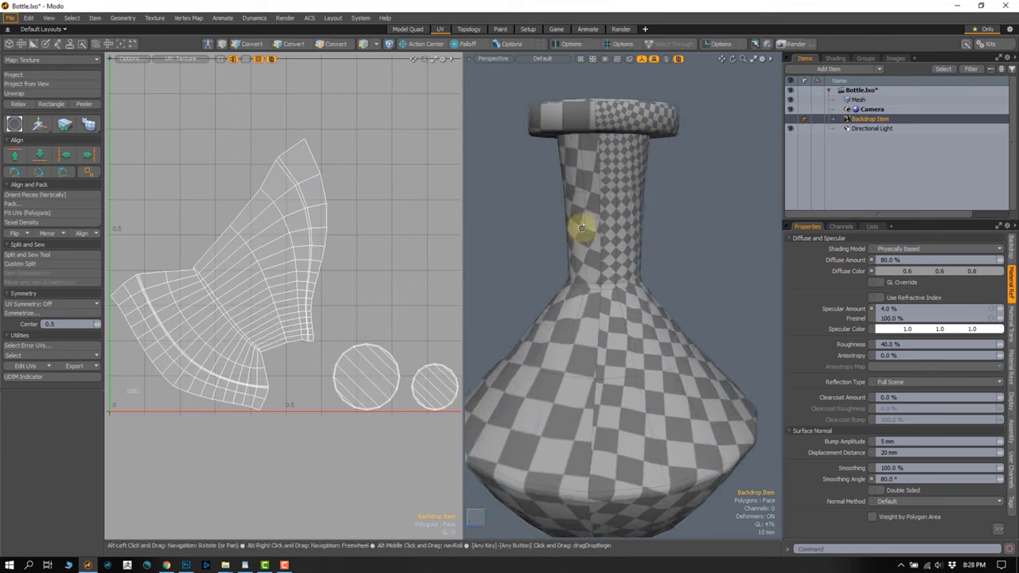
- Reselect the seam edges and unwrap with pinning axis U and projection axis X
double_click(555, 221)
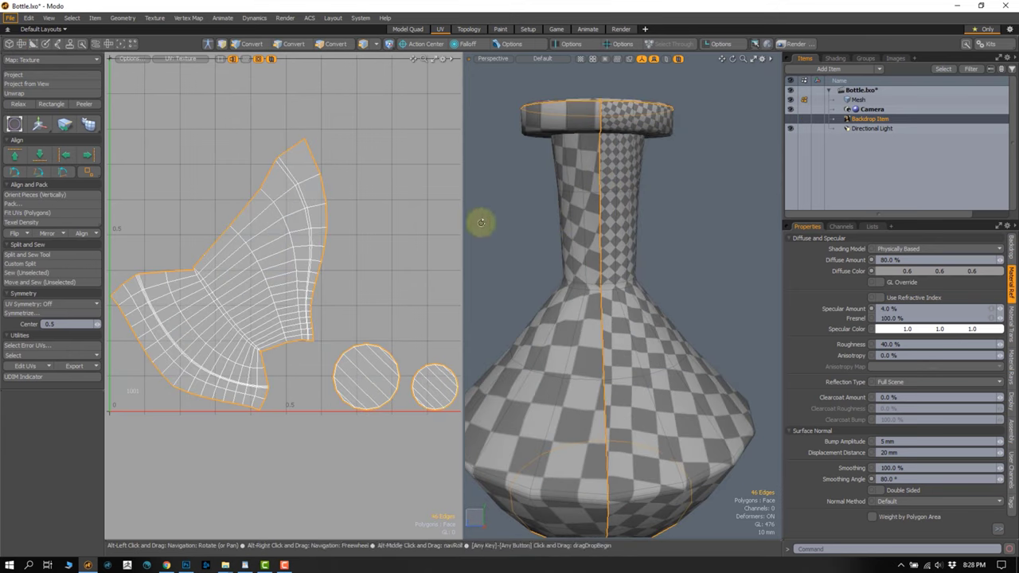
left_click(518, 228)
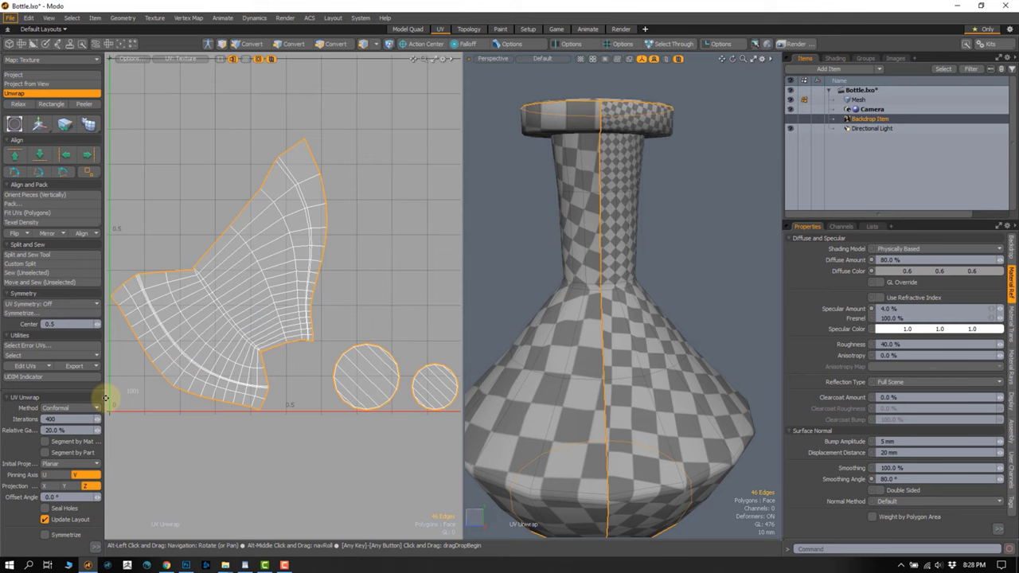
left_click(49, 477)
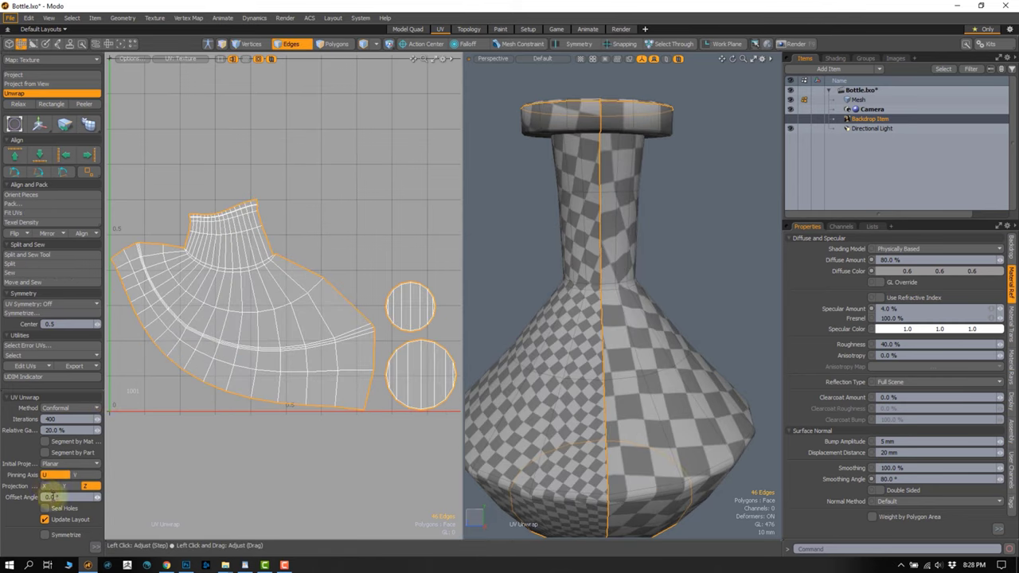
left_click(70, 487)
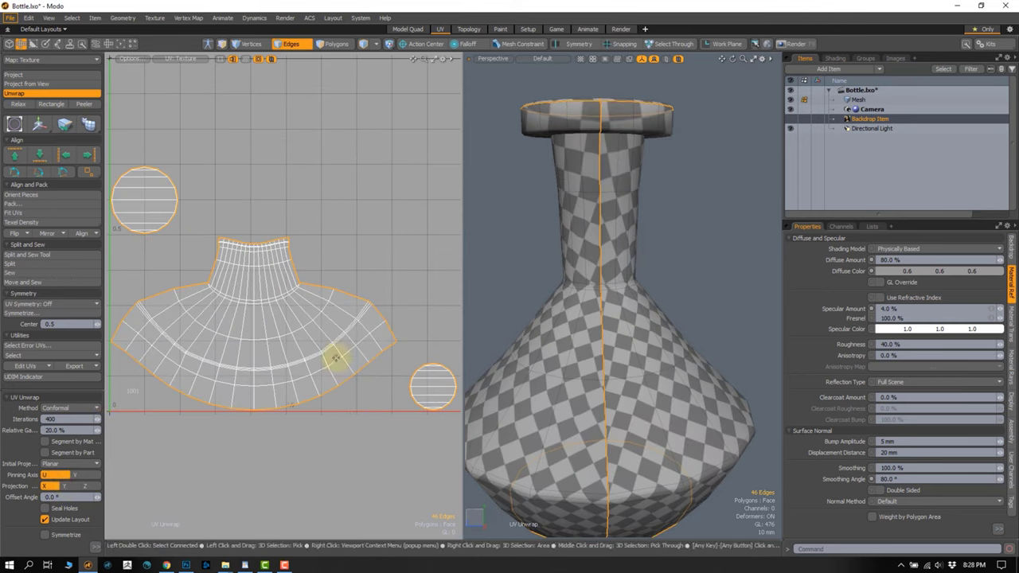
mouse_move(635, 257)
left_mouse_down("alt")
mouse_move(642, 338)
mouse_move(590, 137)
mouse_move(627, 326)
left_mouse_up("alt")
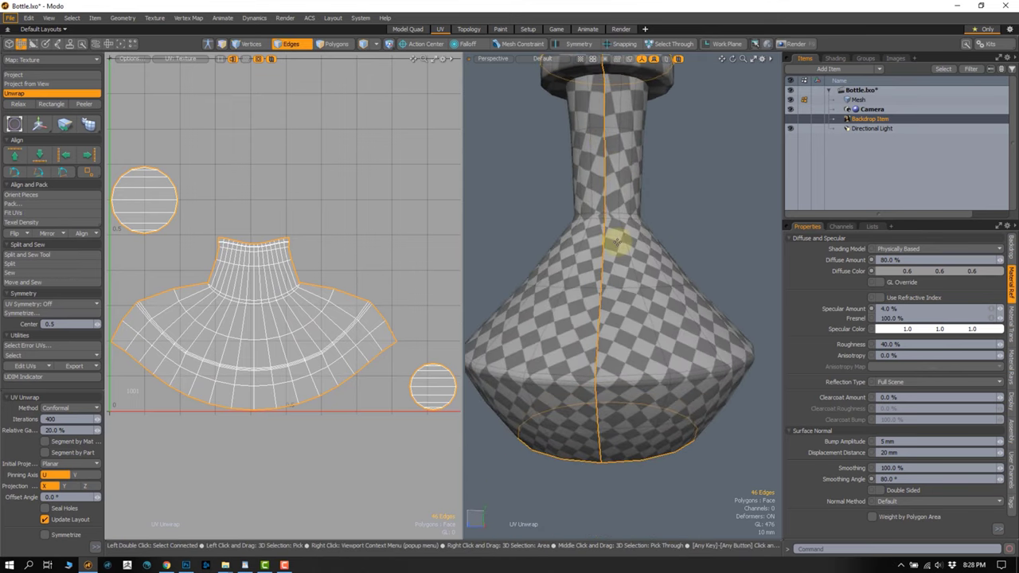
key("space")
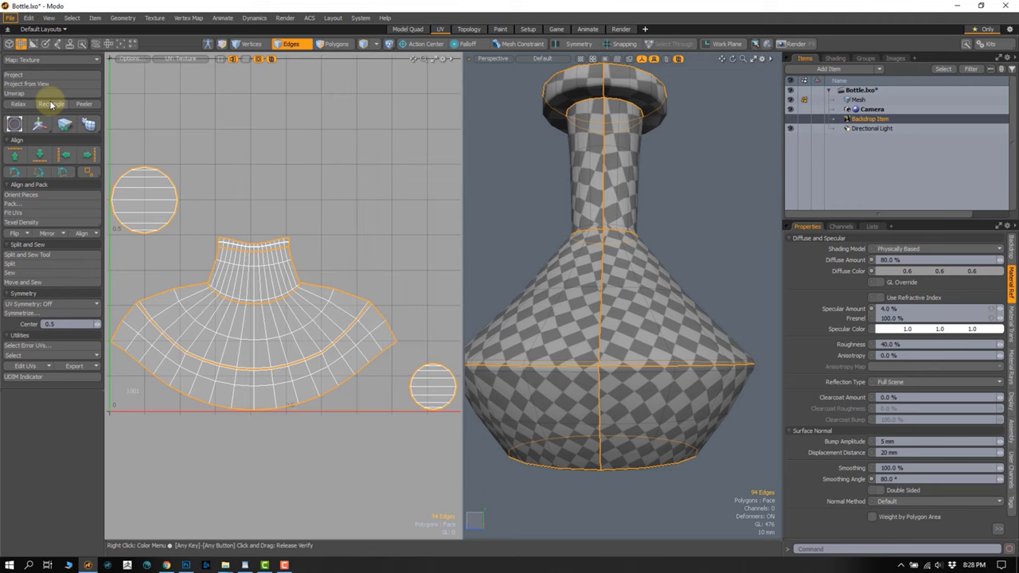
- Re-run the seam unwrap and orbit to inspect the checker on the bottle
left_click(493, 209)
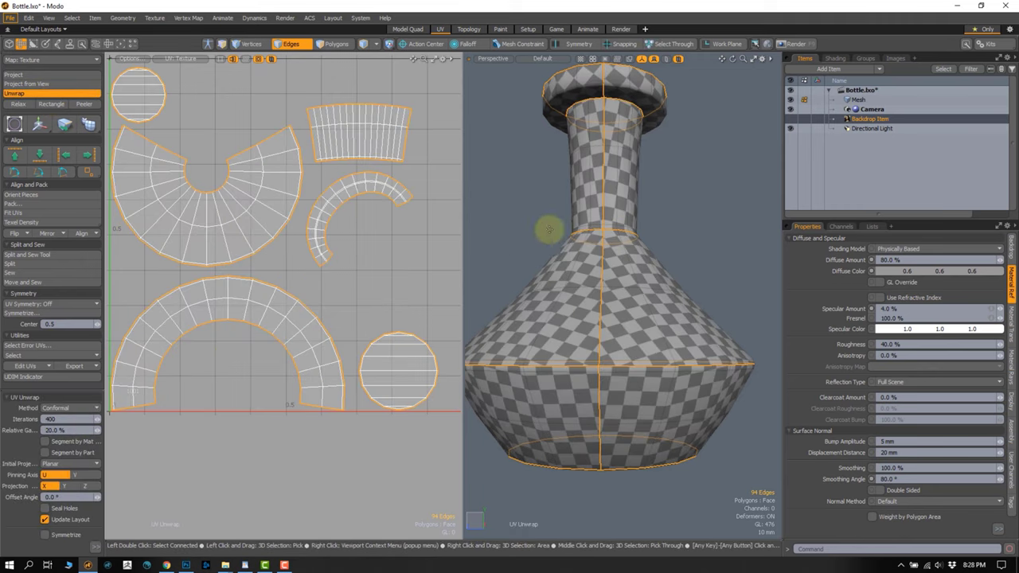
scroll(549, 230, "up", 2)
scroll(314, 257, "down", 3)
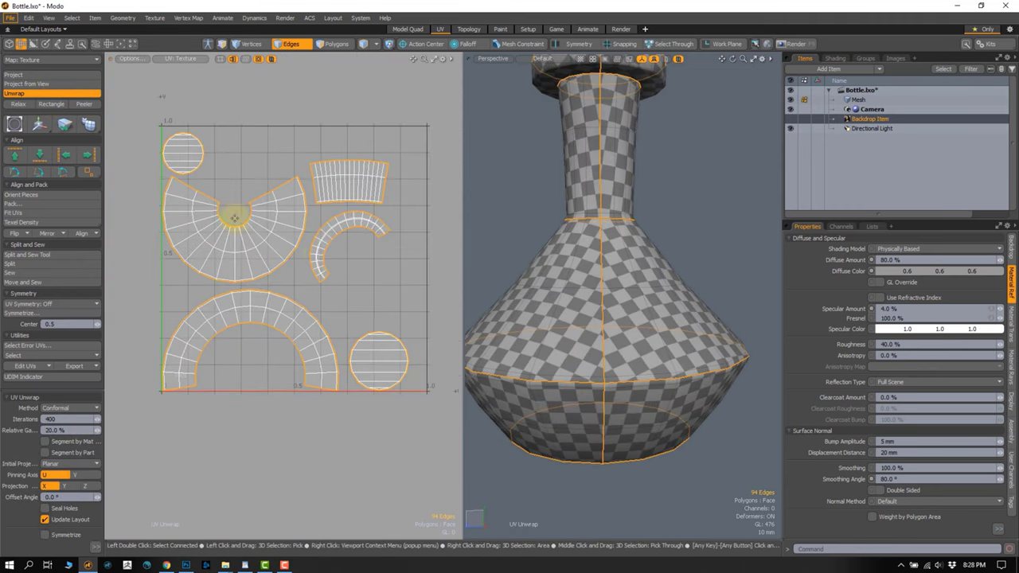
mouse_move(580, 238)
left_mouse_down("alt")
mouse_move(603, 246)
mouse_move(557, 193)
mouse_move(597, 232)
left_mouse_up("alt")
mouse_move(518, 208)
left_mouse_down("alt")
mouse_move(618, 215)
mouse_move(646, 247)
mouse_move(610, 292)
left_mouse_up("alt")
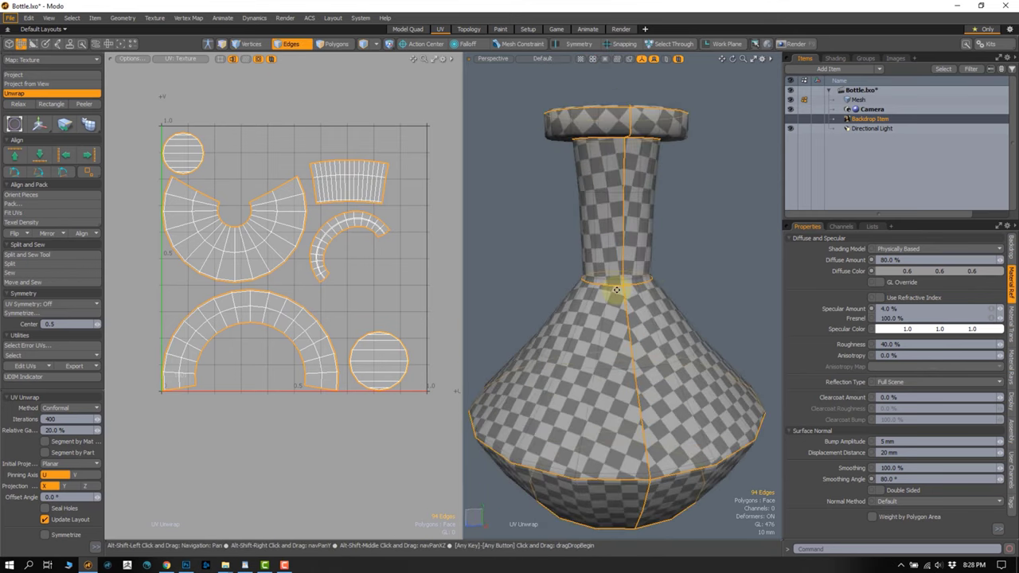
key("3")
double_click(322, 255)
mouse_move(551, 227)
left_mouse_down("alt")
mouse_move(620, 249)
mouse_move(610, 276)
mouse_move(610, 209)
mouse_move(610, 224)
mouse_move(629, 233)
mouse_move(587, 212)
left_mouse_up("alt")
left_click(353, 189)
double_click(351, 181)
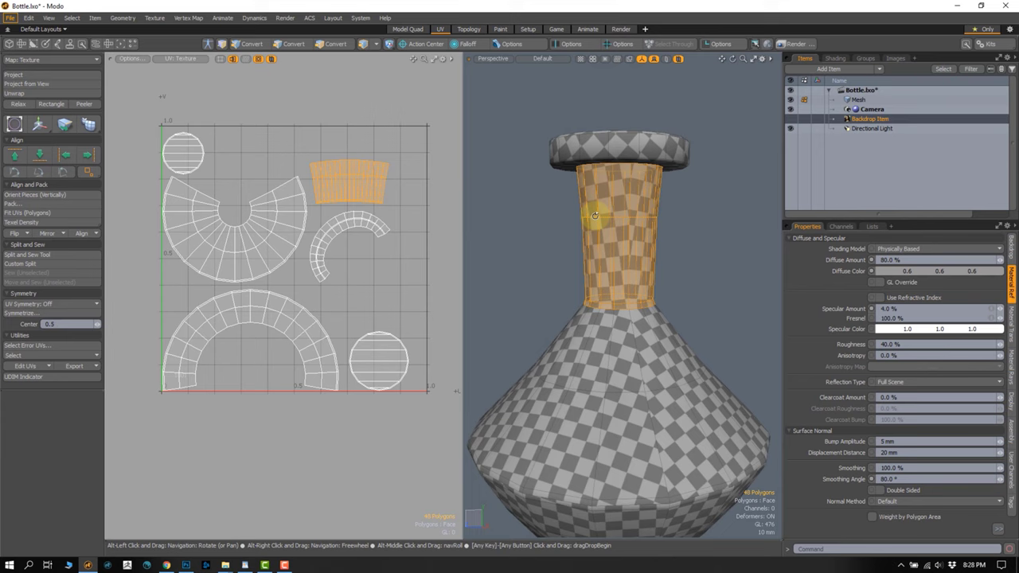
double_click(243, 257)
mouse_move(470, 255)
left_mouse_down("alt")
mouse_move(600, 310)
mouse_move(610, 326)
mouse_move(614, 298)
mouse_move(647, 276)
left_mouse_up("alt")
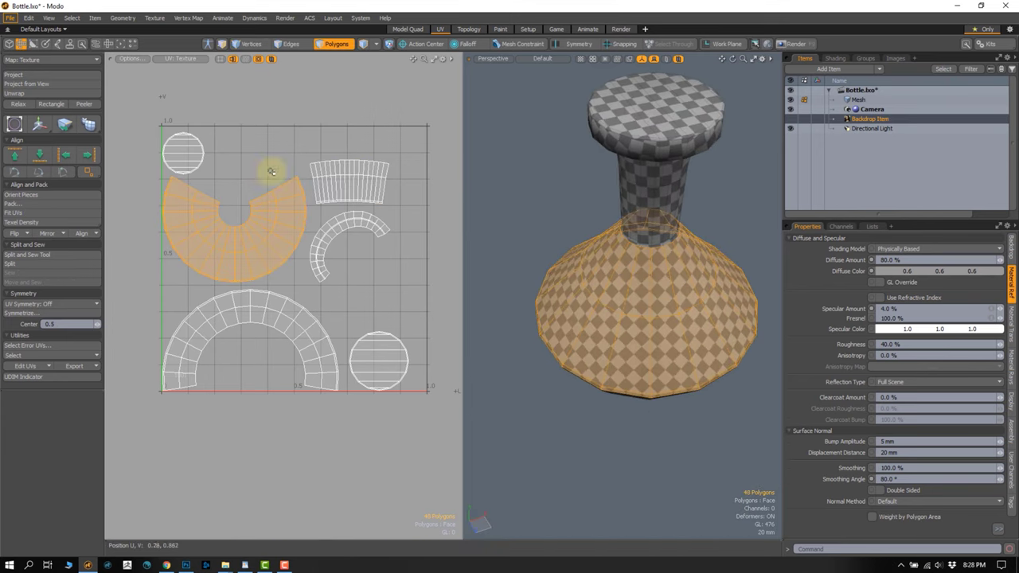
left_click(31, 96)
left_click(571, 222)
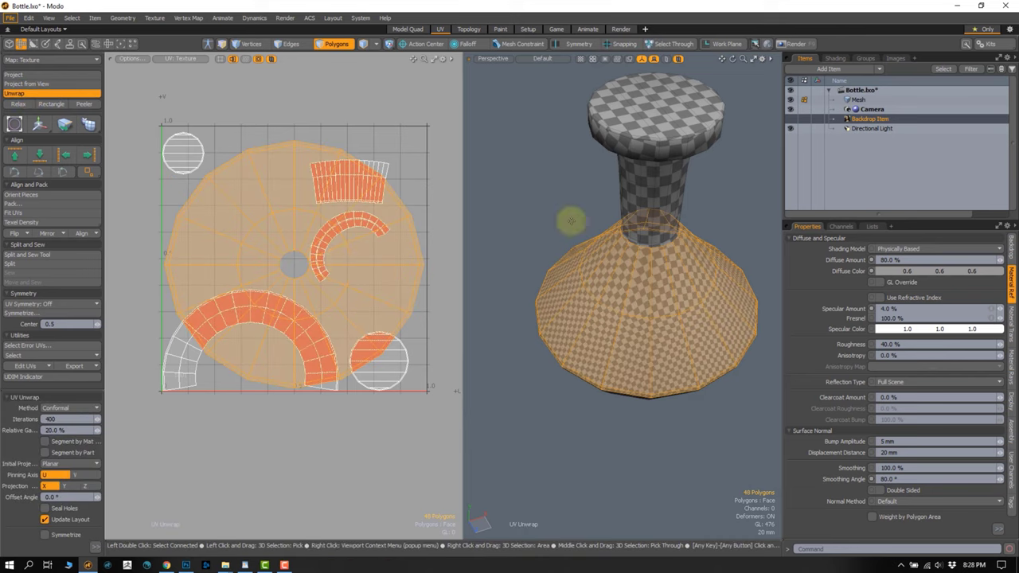
key("w")
scroll(339, 259, "down", 2)
left_click_drag(295, 270, 282, 313)
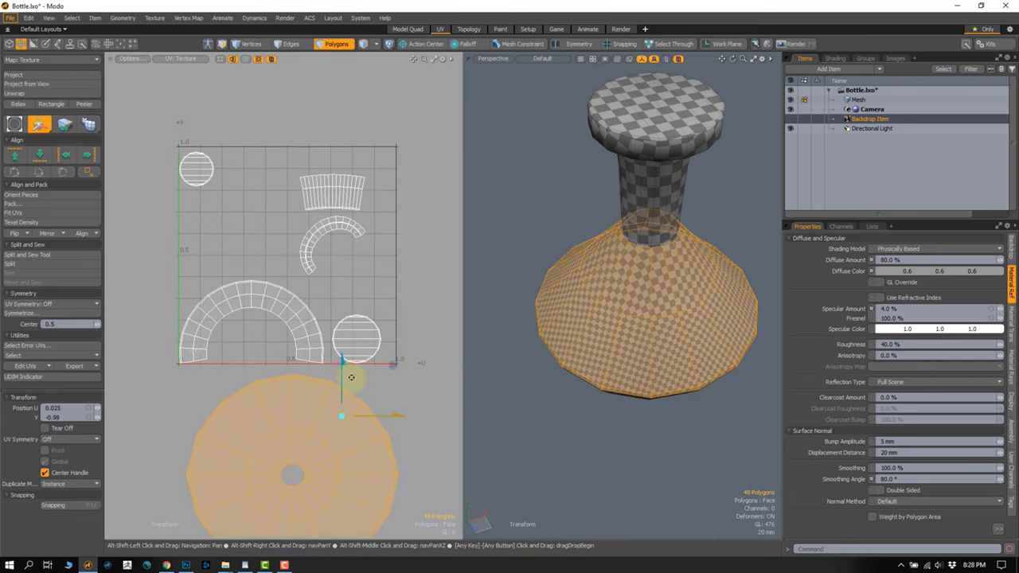
key("q")
double_click(275, 171)
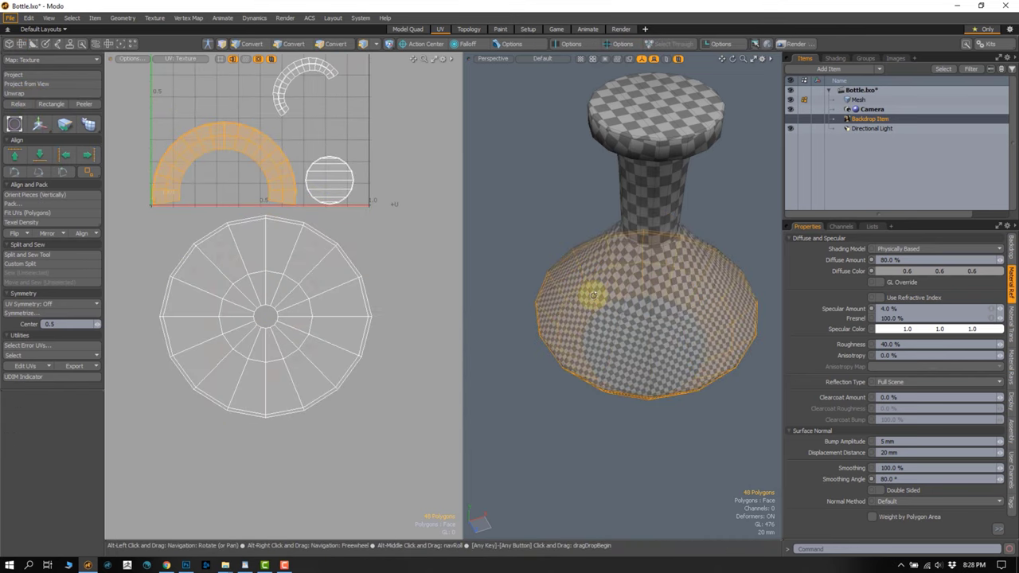
left_click_drag(593, 295, 575, 224, "alt")
left_click_drag(582, 291, 585, 199, "alt")
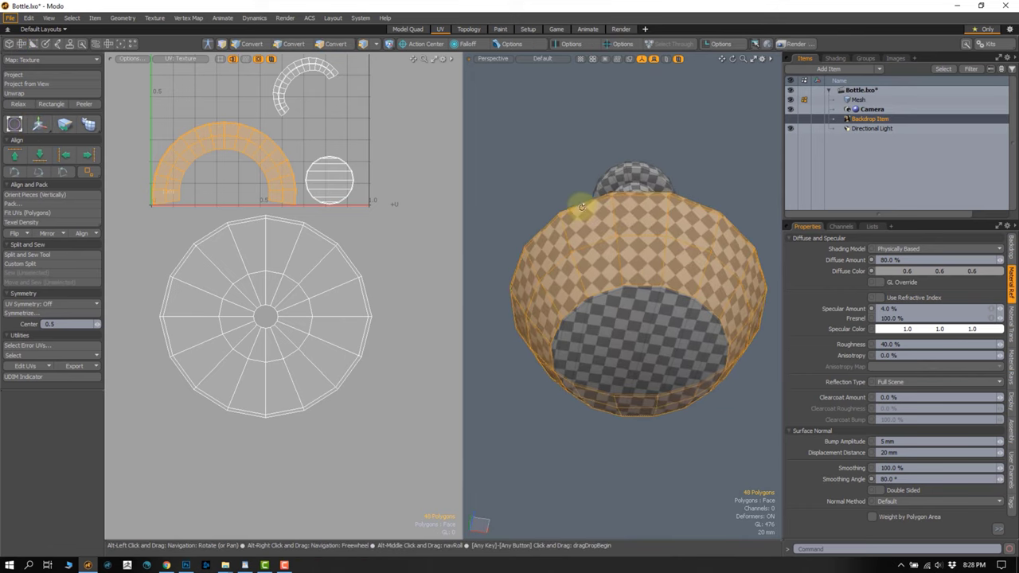
left_click(25, 94)
scroll(258, 198, "down", 3)
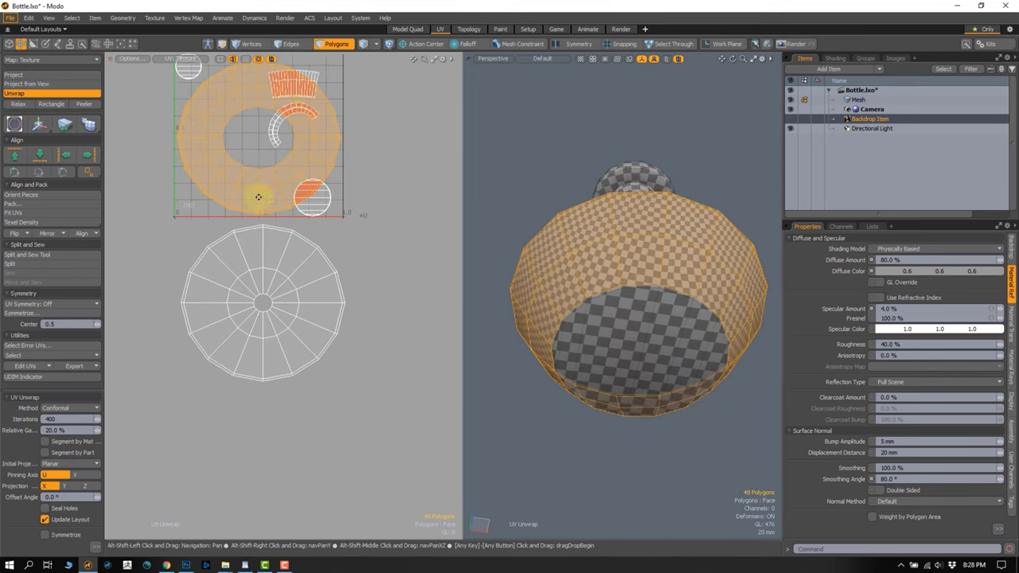
left_click(84, 475)
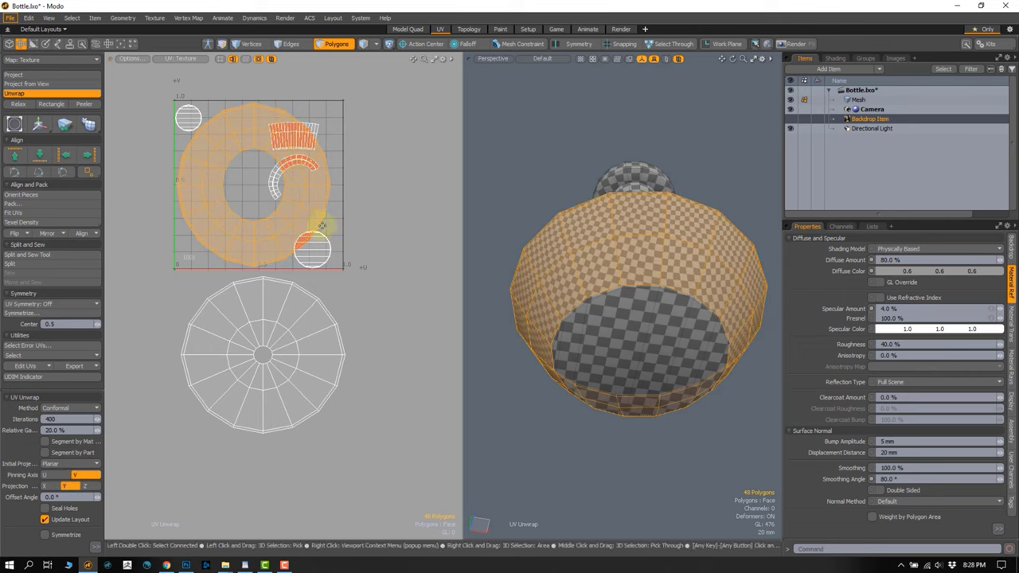
key("ctrl+z")
key("ctrl+z")
key("ctrl+z")
key("ctrl+z")
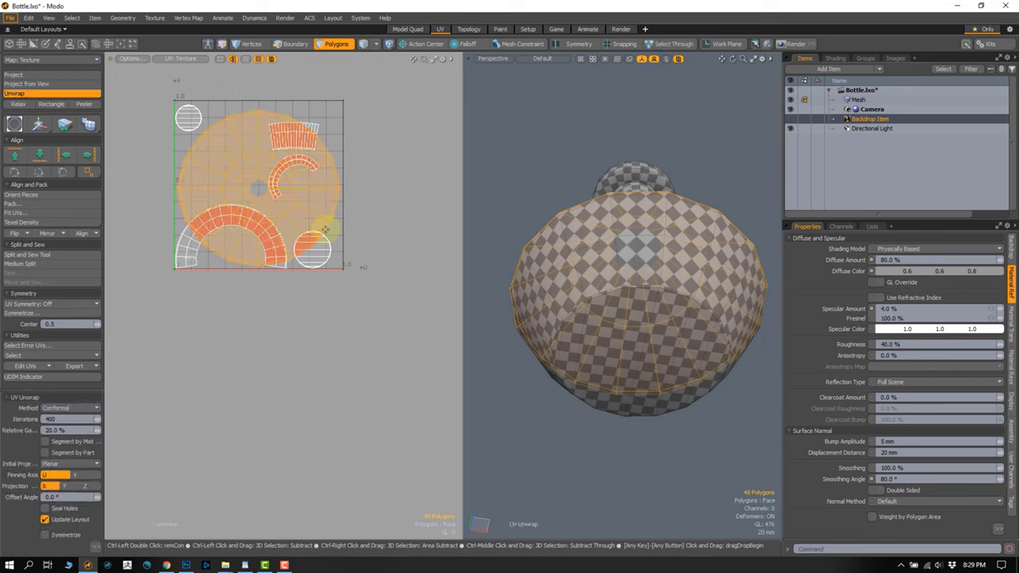
key("ctrl+z")
key("ctrl+z")
key("ctrl+z")
key("ctrl+z")
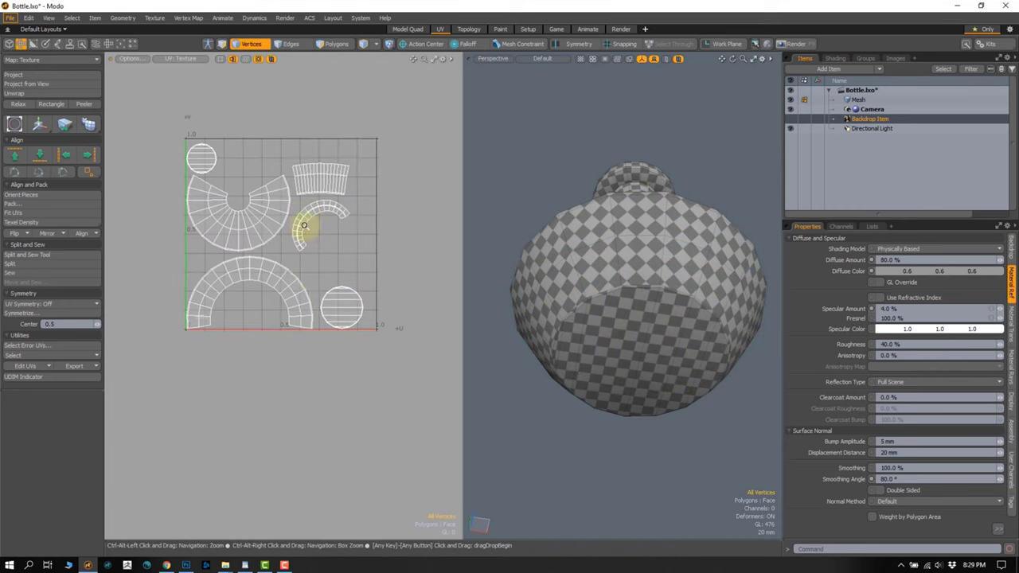
key("ctrl+z")
- Undo back to the unwrapped state and pack all UV islands into 0–1 space
key("ctrl+z")
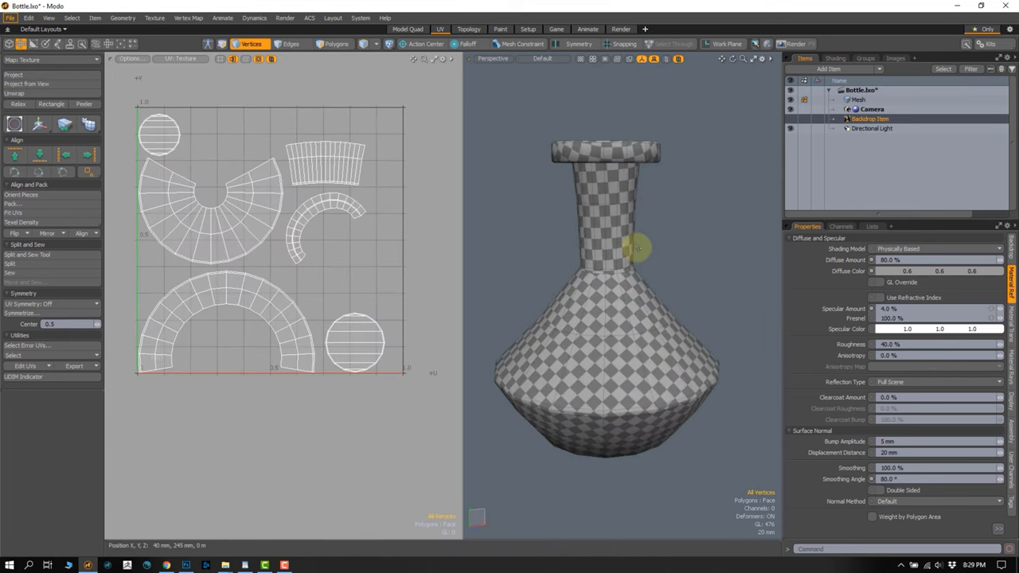
key("ctrl+z")
key("ctrl+z")
key("ctrl+z")
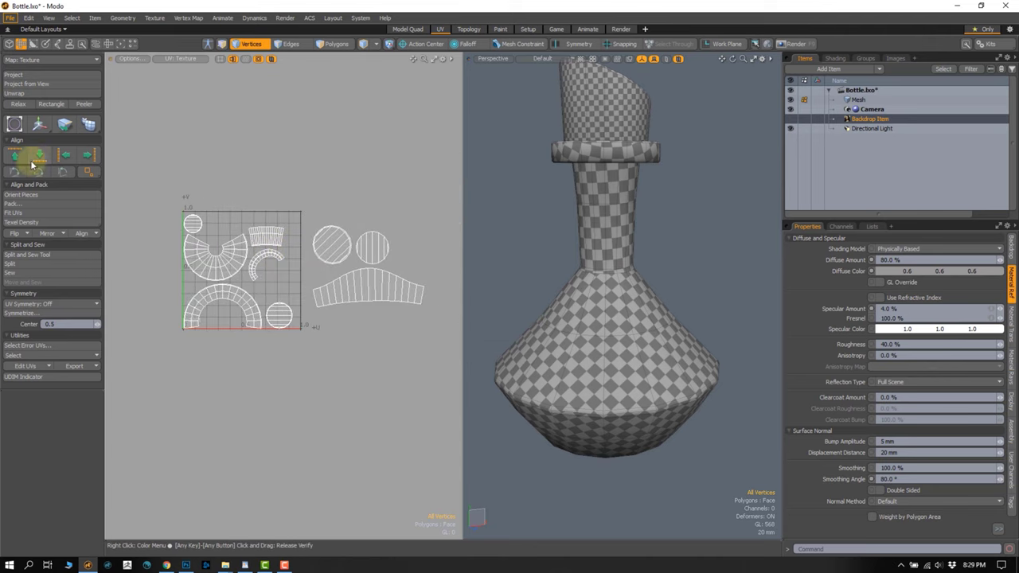
left_click(14, 204)
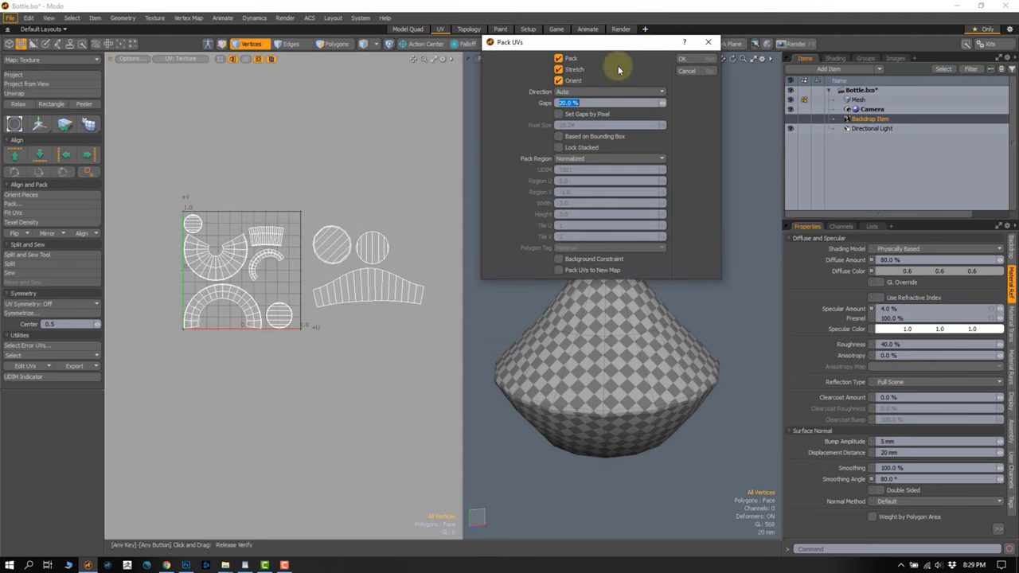
left_click(689, 62)
- Select all UV islands and the whole mesh in polygon mode, then hide them
key("2")
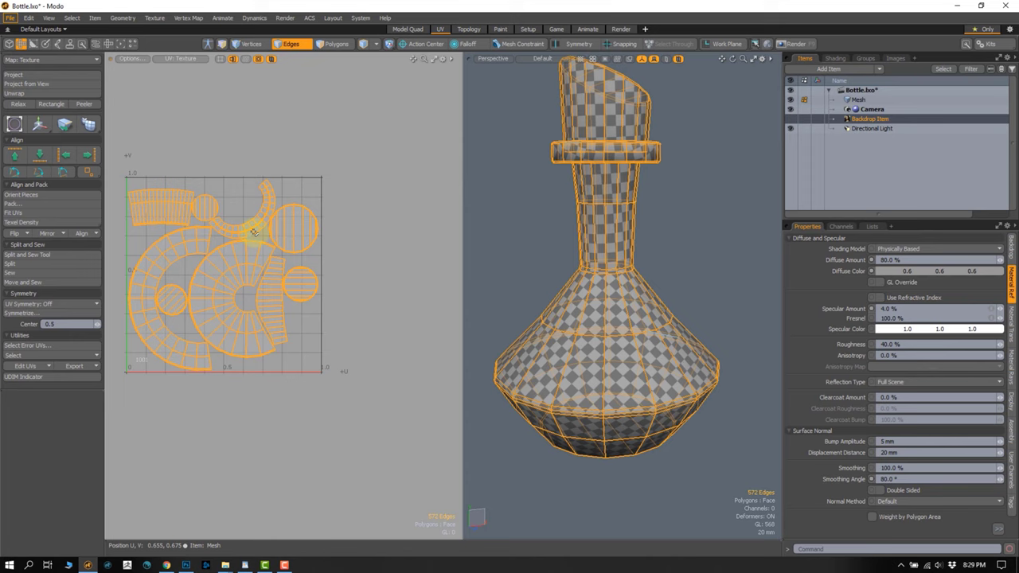
key("3")
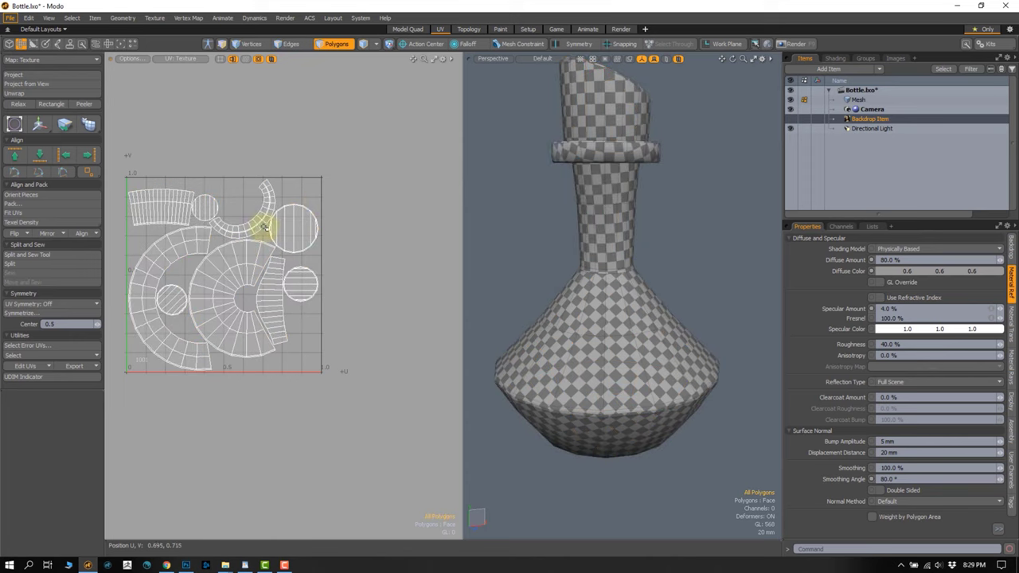
right_click_drag(144, 379, 131, 212)
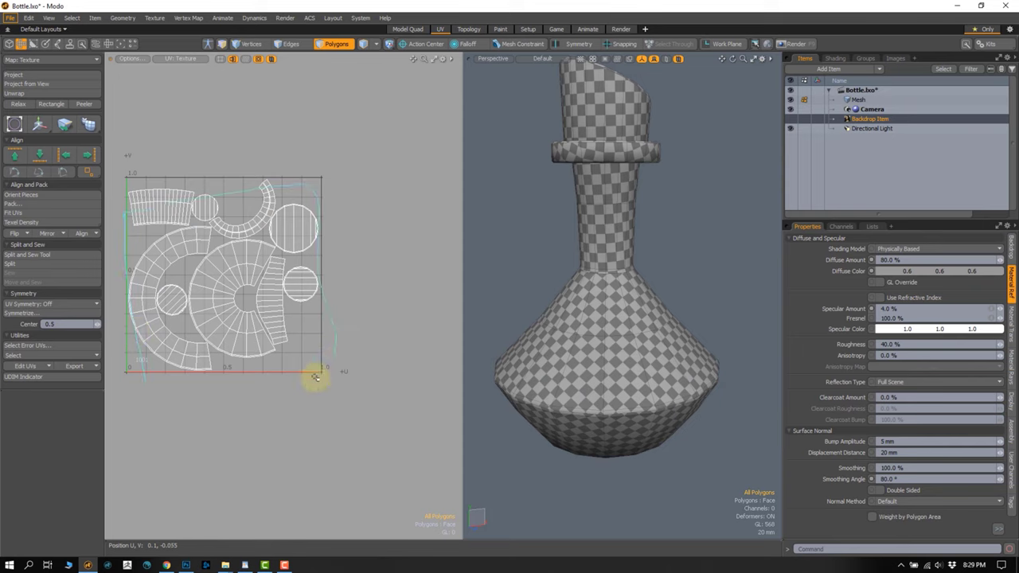
right_click_drag(315, 378, 159, 394)
left_click(120, 267)
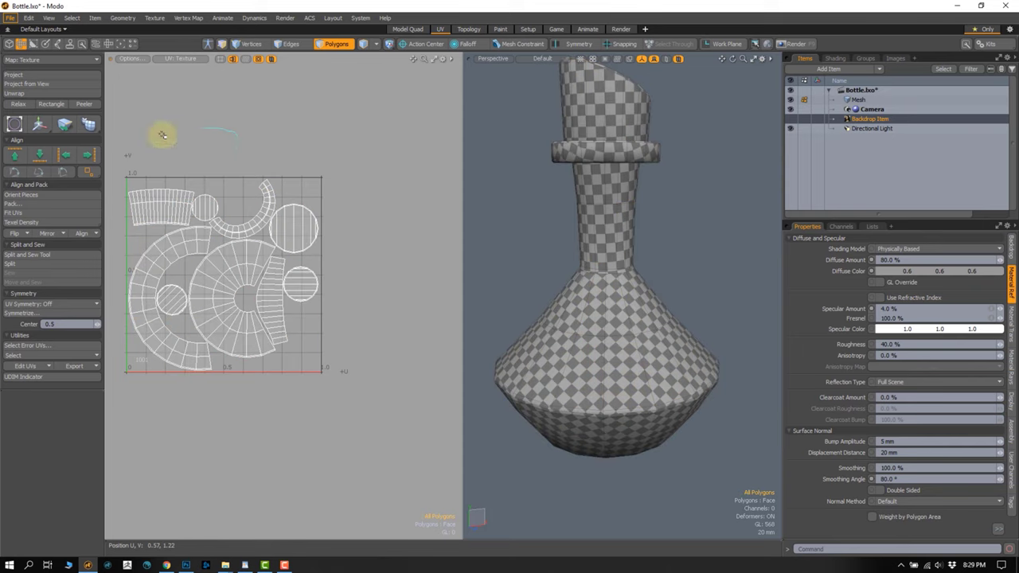
right_click_drag(162, 136, 315, 176)
key("Delete")
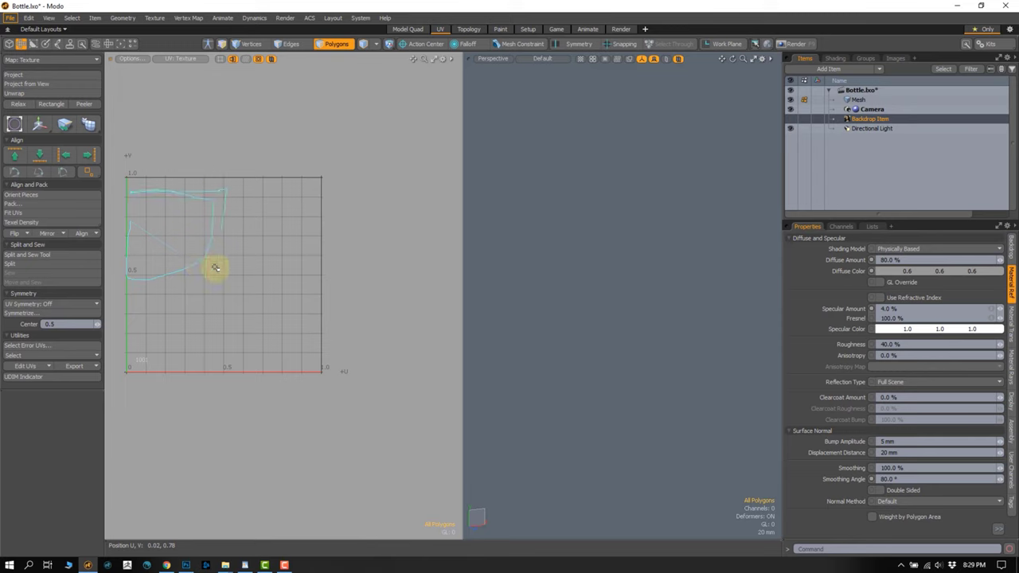
- Frame the whole bottle and turn off the checker texture preview for grey shading
right_click_drag(222, 235, 213, 375)
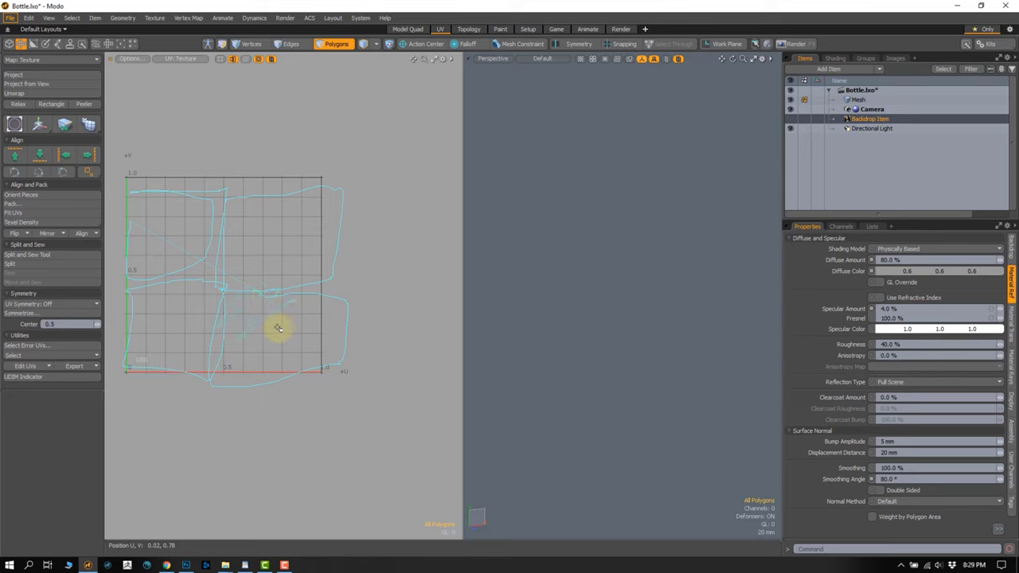
right_click_drag(277, 328, 255, 351)
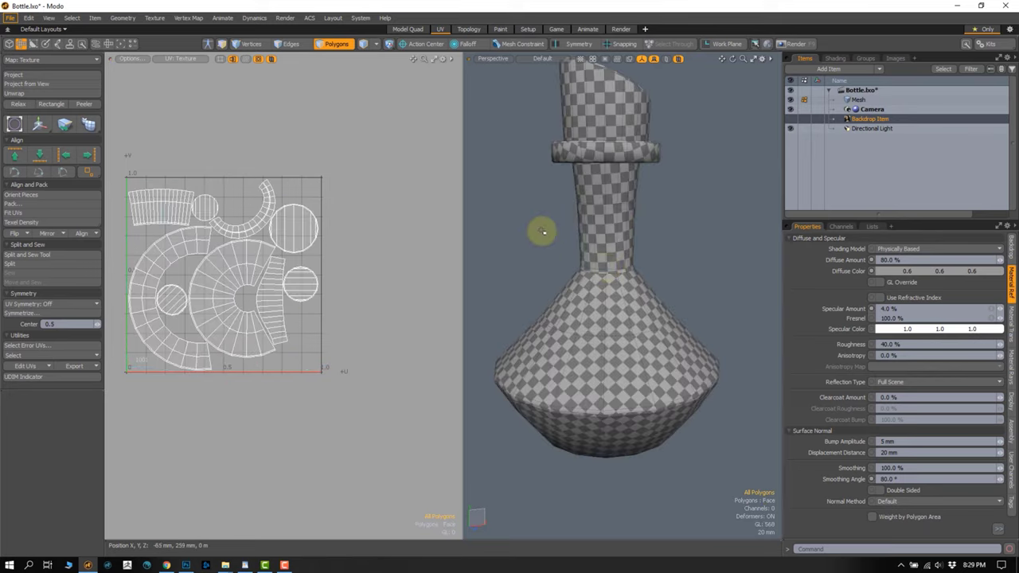
mouse_move(573, 255)
left_mouse_down("alt")
mouse_move(648, 239)
mouse_move(676, 211)
left_mouse_up("alt")
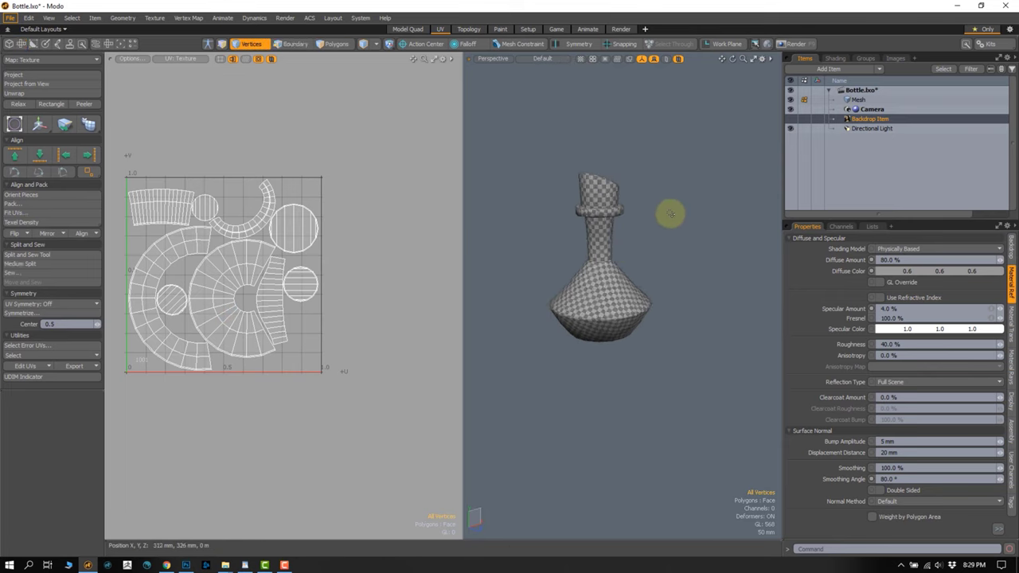
left_click(580, 60)
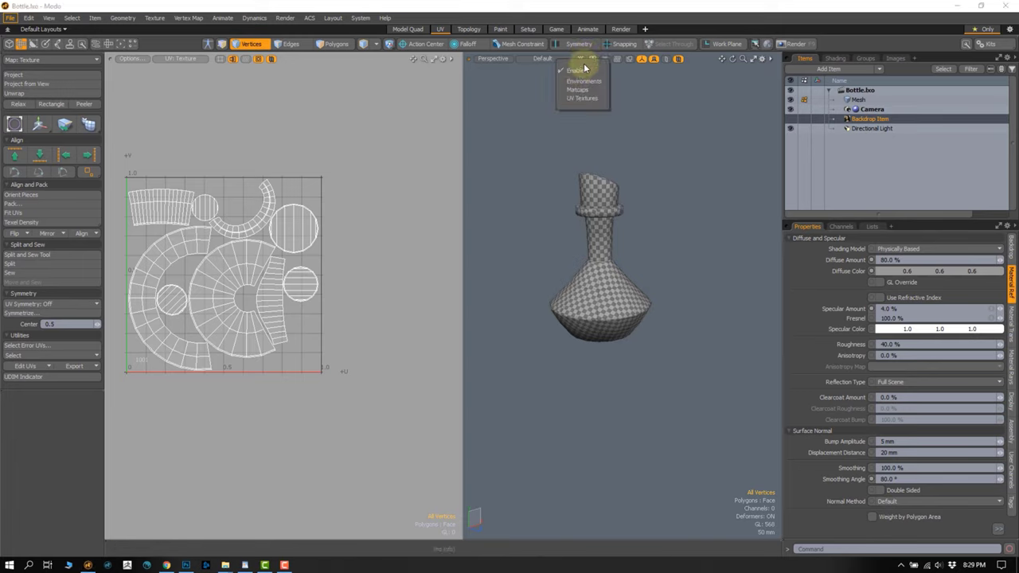